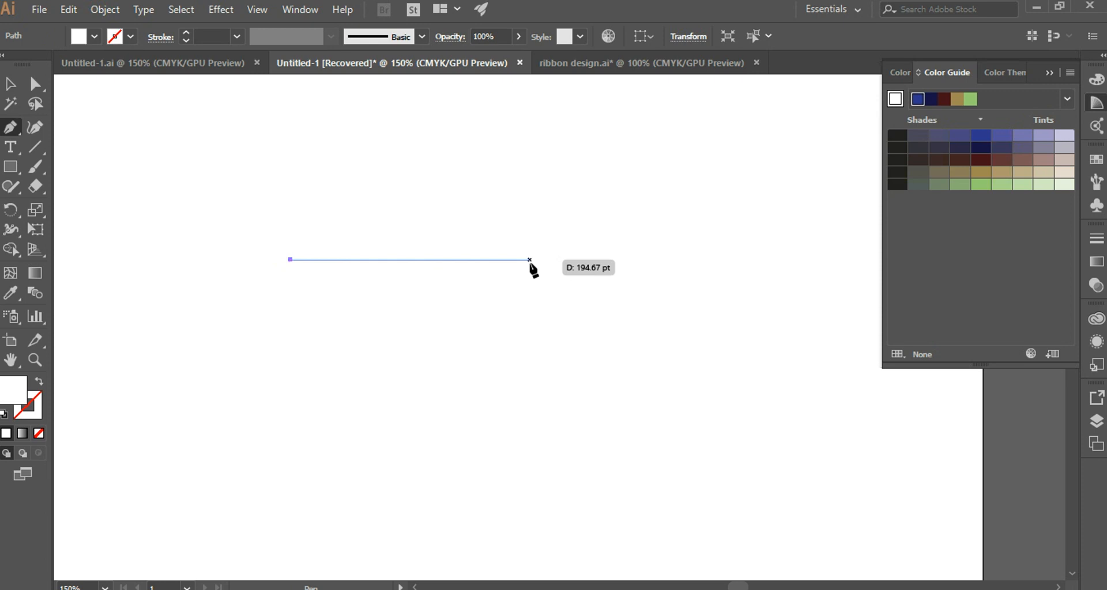
Draw a horizontal path about 195 pt long and convert both end anchors to smooth points to form a blue arch.
click(530, 260)
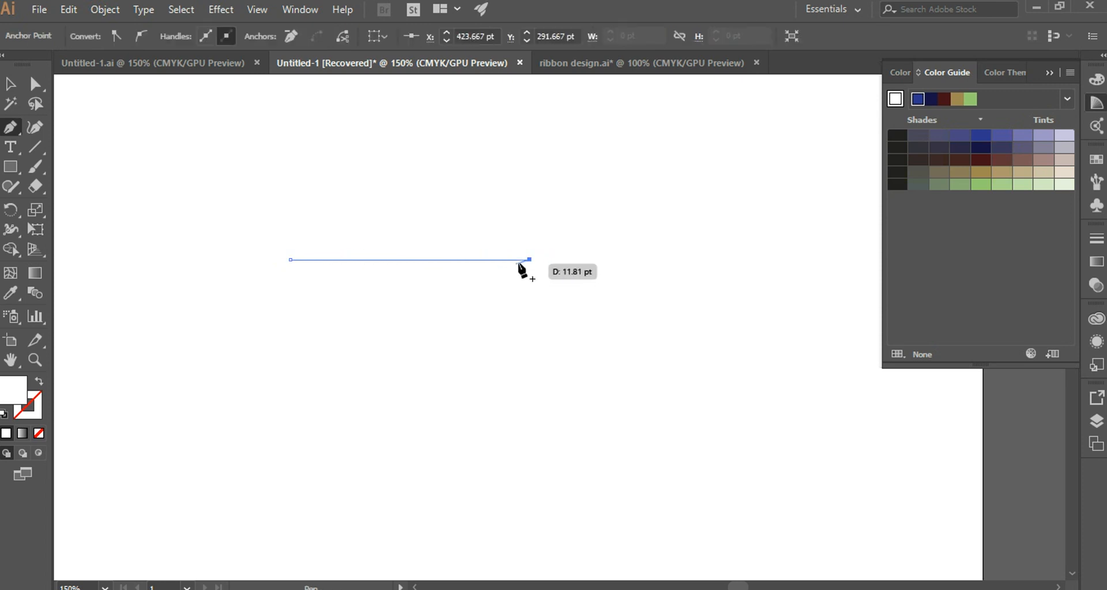
click(140, 36)
key(ctrl+z)
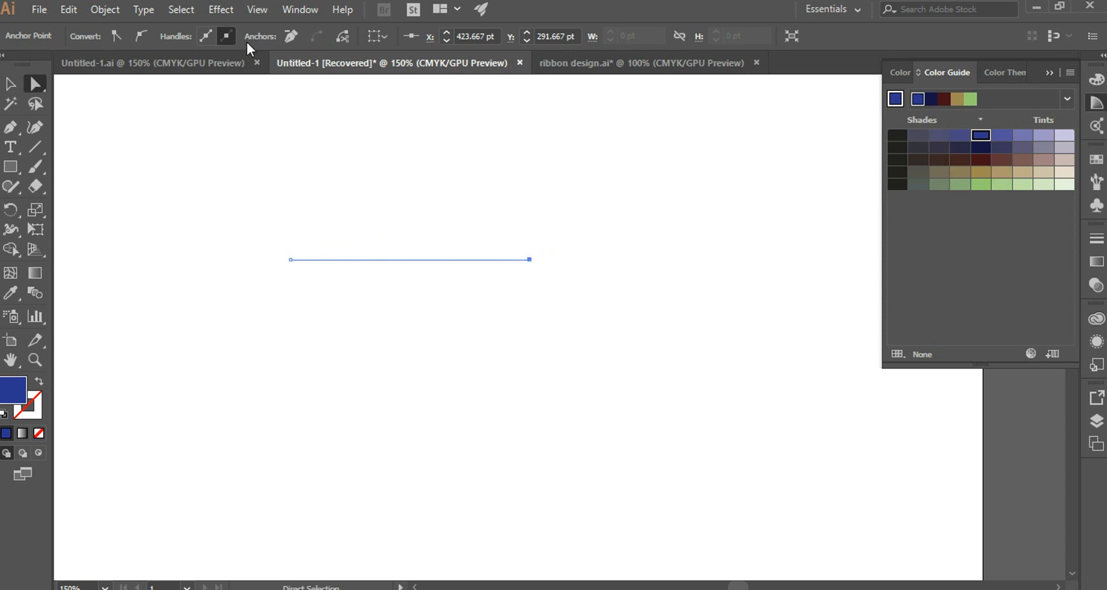
click(141, 35)
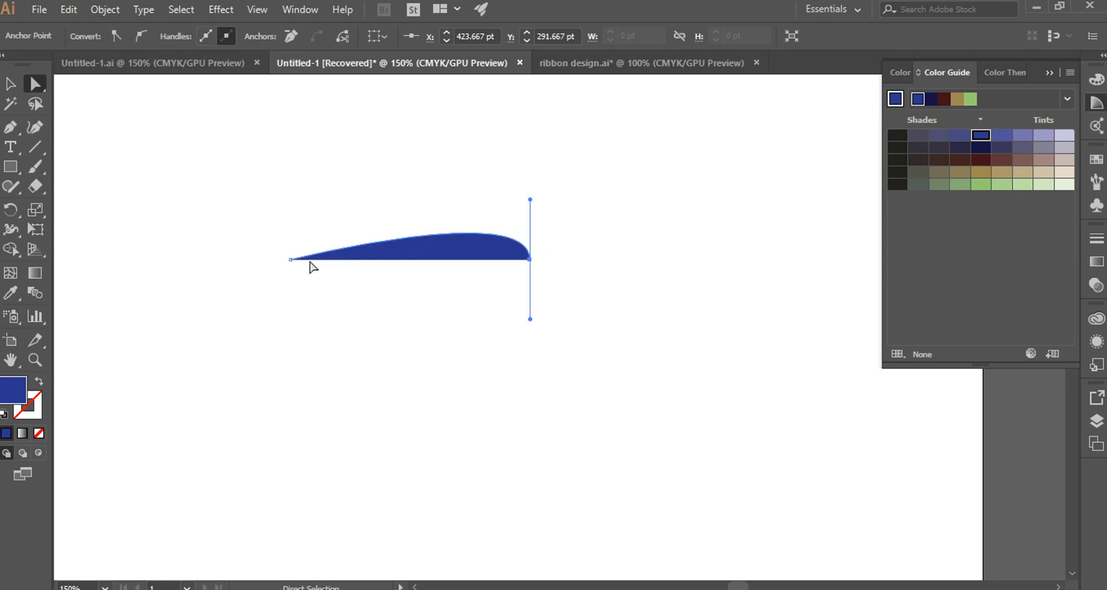
click(291, 259)
click(141, 36)
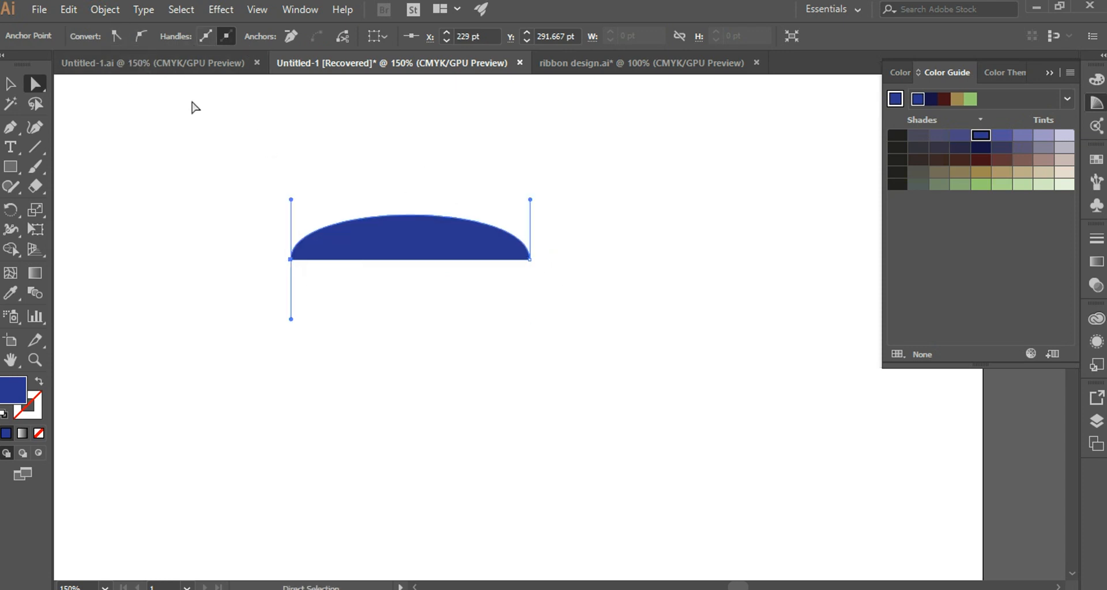
Flatten the blue arch from its upper edge and place a copy of it directly below.
click(10, 83)
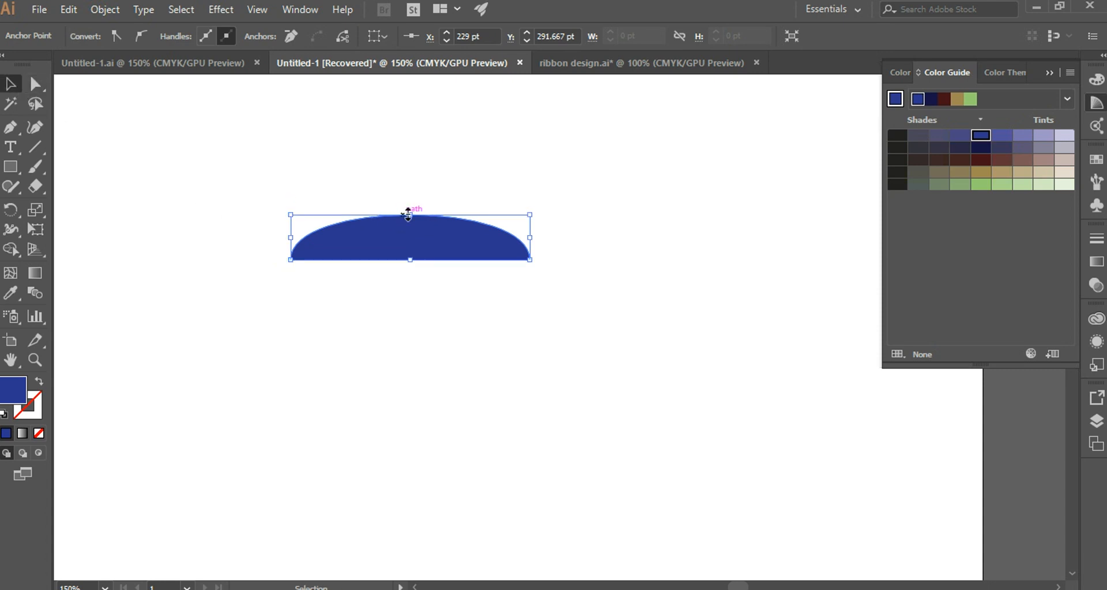
drag(410, 216, 410, 297)
Select the left end anchors of both arches and join them.
click(40, 84)
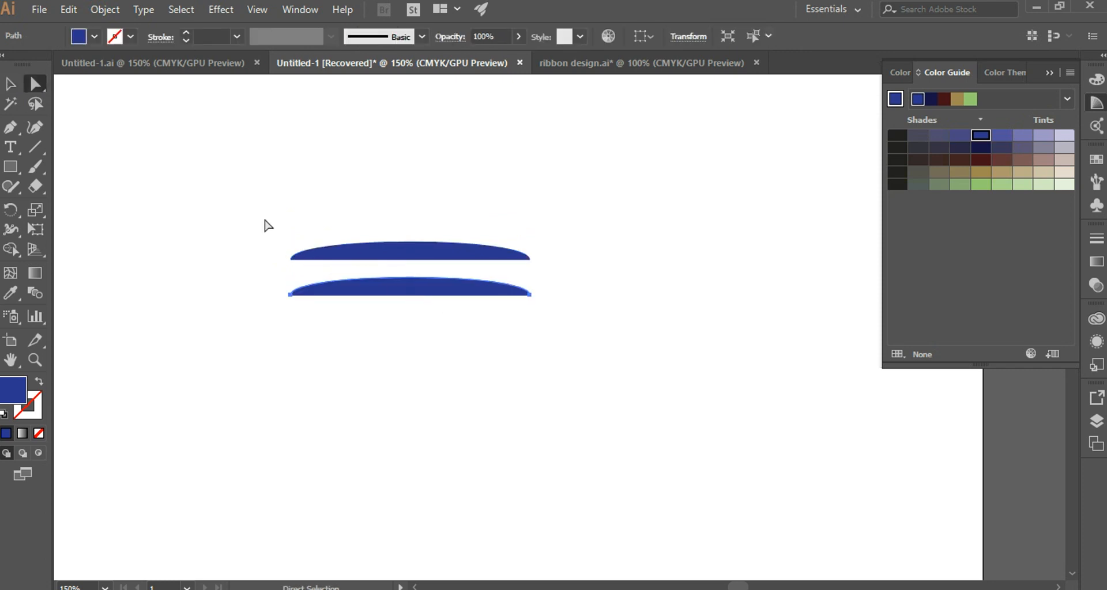
drag(241, 210, 307, 351)
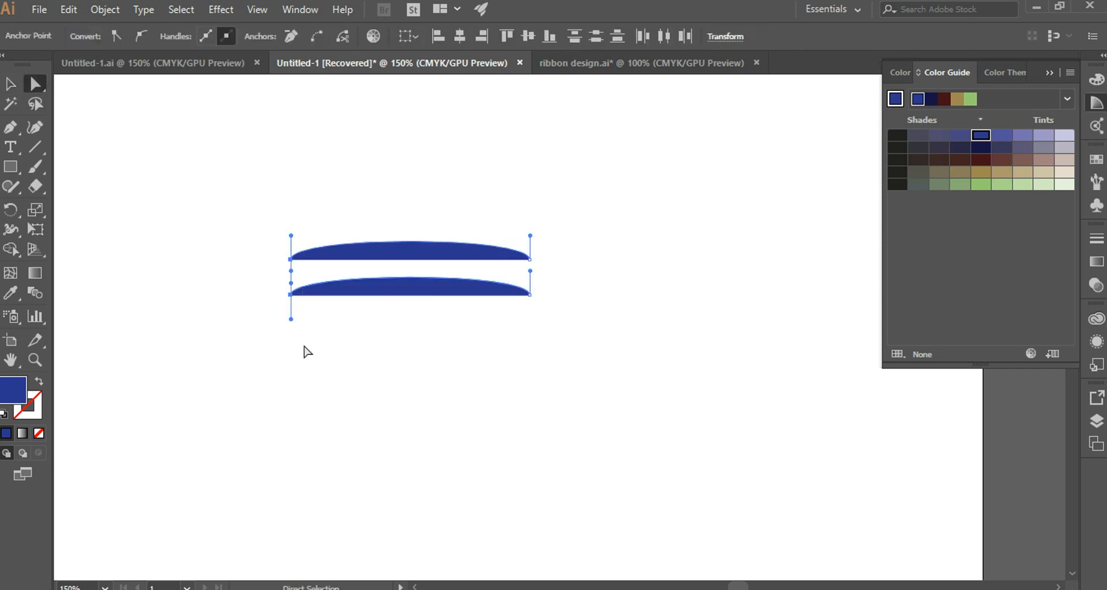
right_click(292, 278)
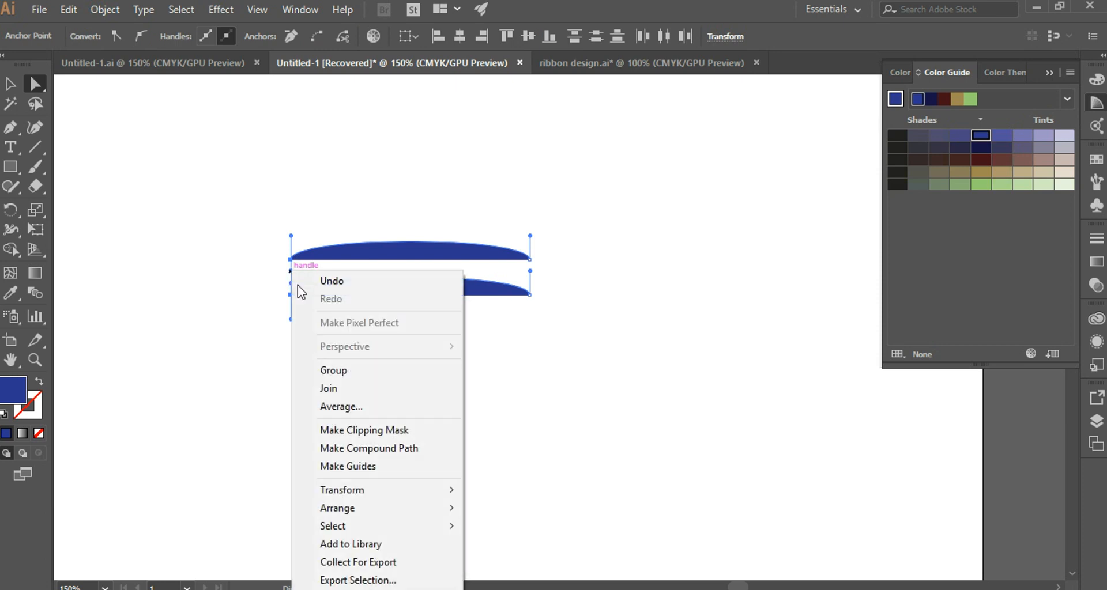
click(337, 385)
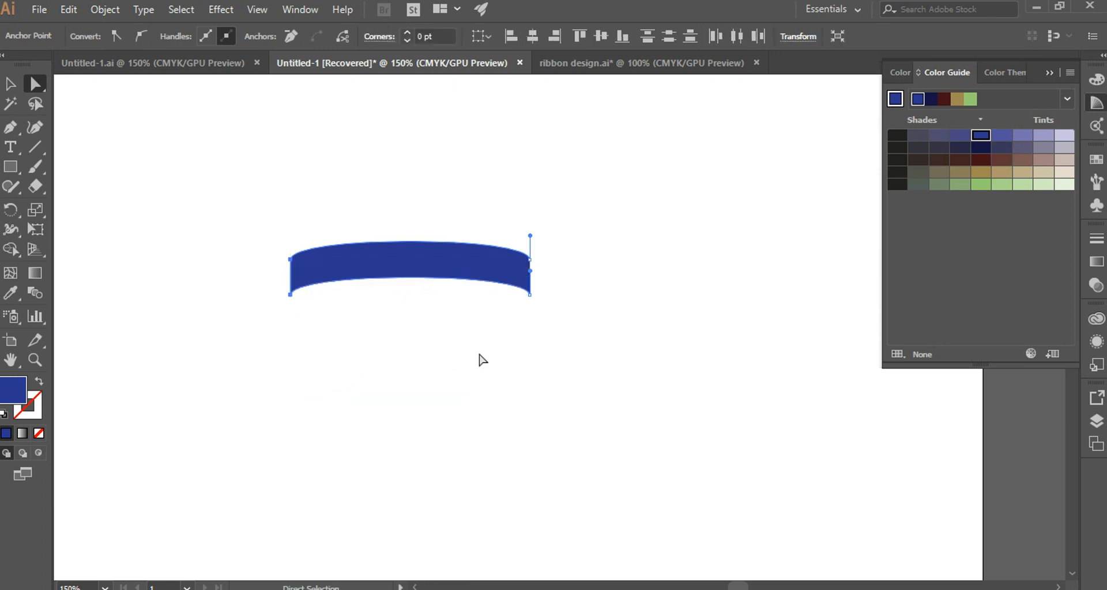
Select the band's two right end anchors and join them to close the curved ribbon band.
key(ctrl+plus)
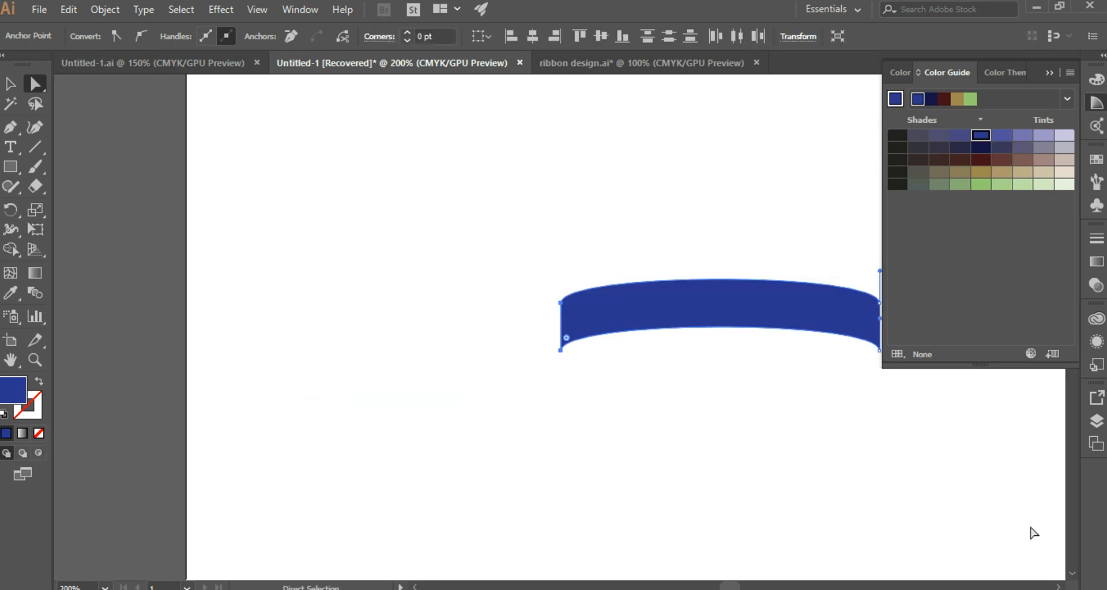
click(1059, 587)
click(1058, 587)
click(1059, 587)
click(1058, 588)
click(1058, 588)
click(1059, 588)
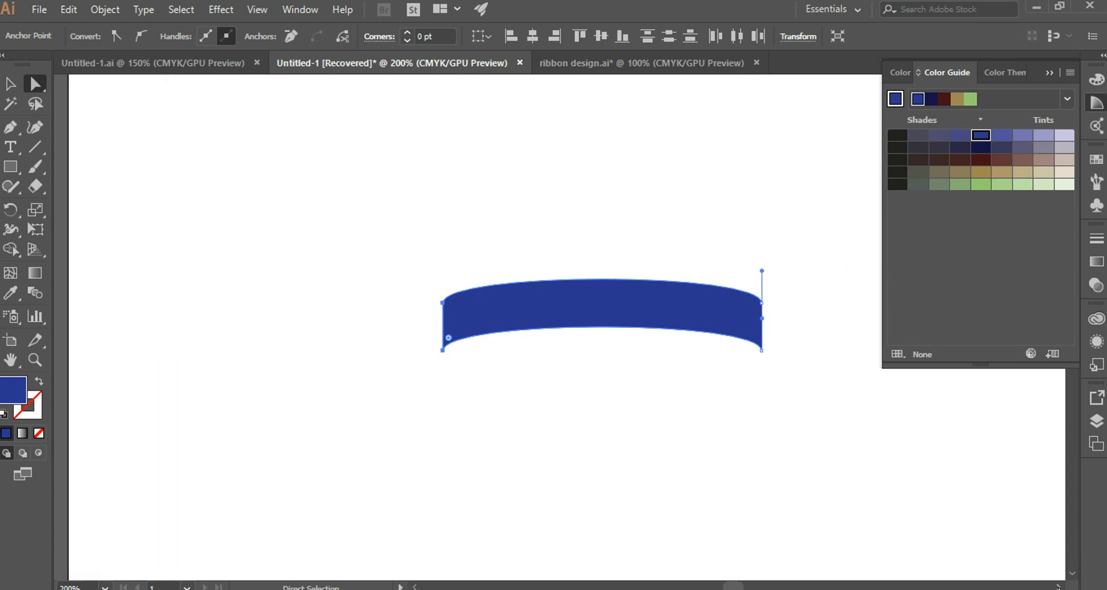
click(1058, 587)
click(1058, 587)
click(1058, 587)
click(1059, 587)
click(1059, 587)
key(ctrl+plus)
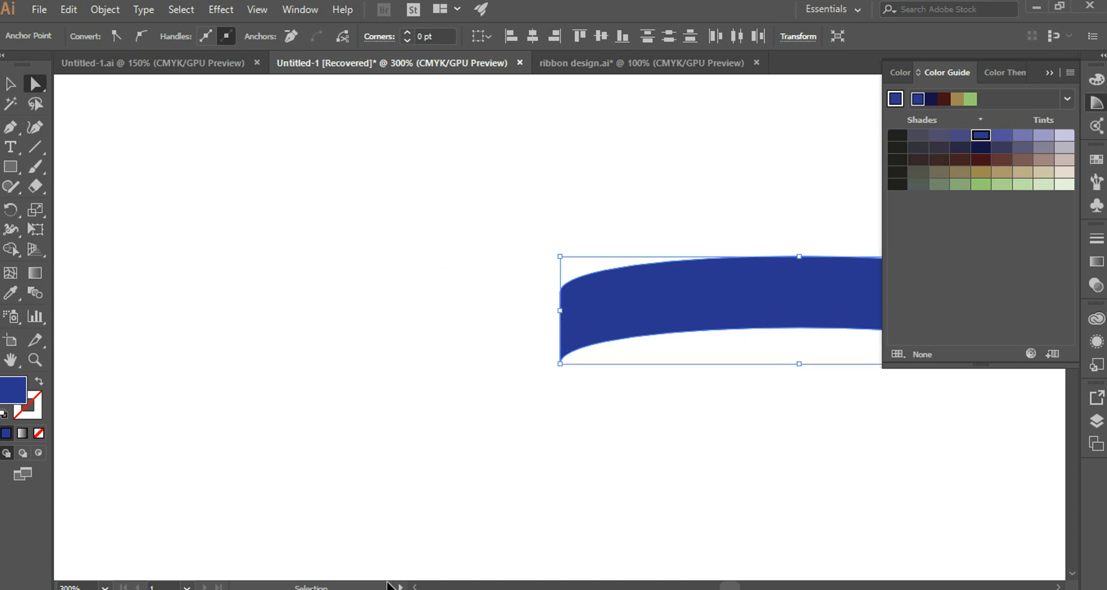
key(ctrl+minus)
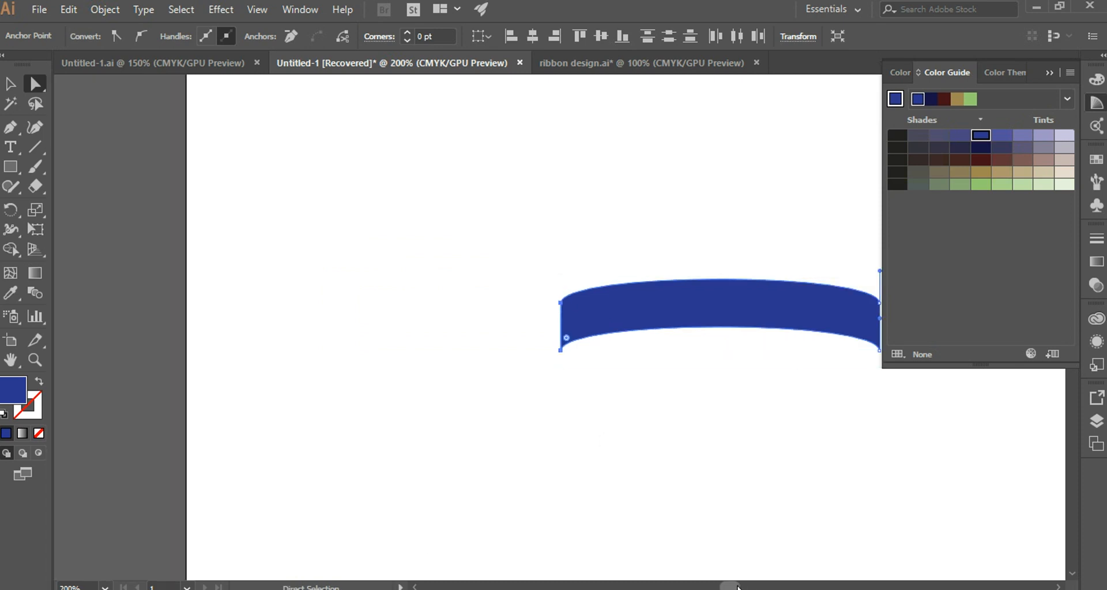
drag(738, 588, 747, 588)
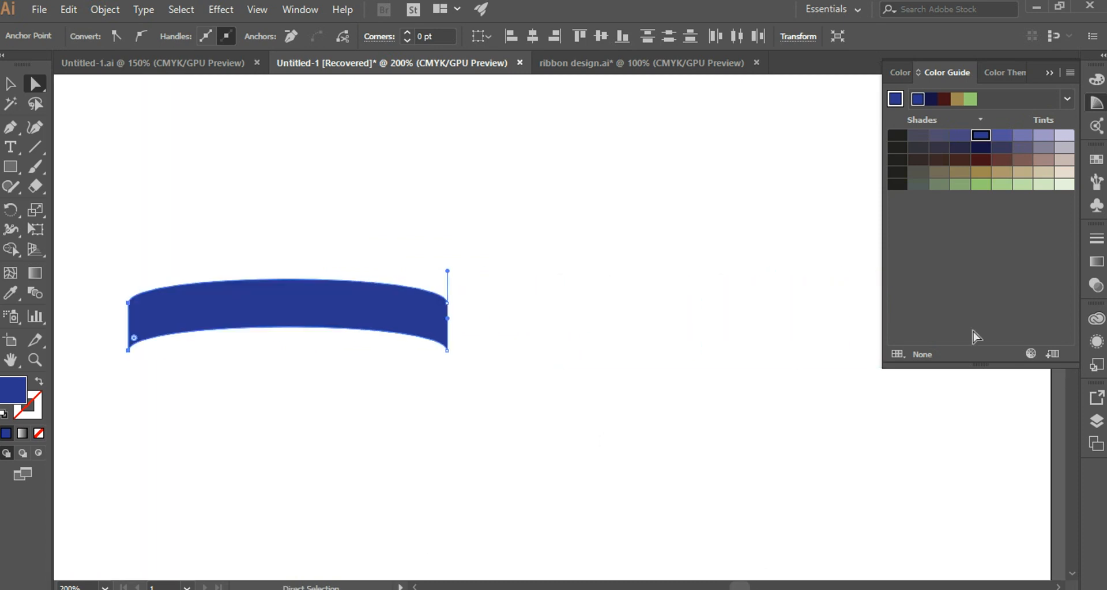
key(p)
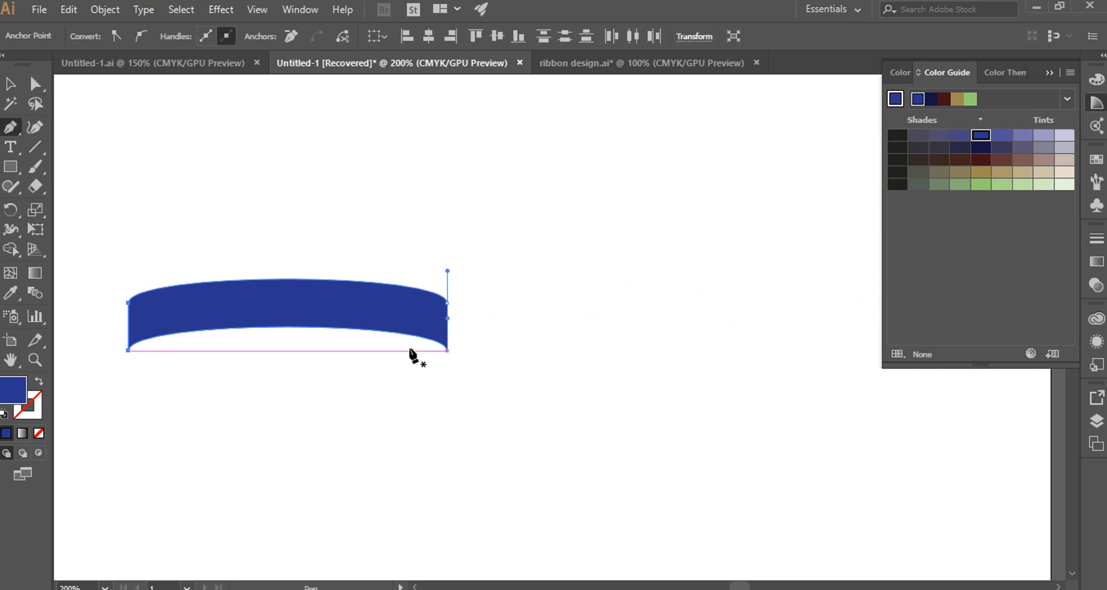
key(a)
drag(415, 257, 482, 398)
right_click(444, 310)
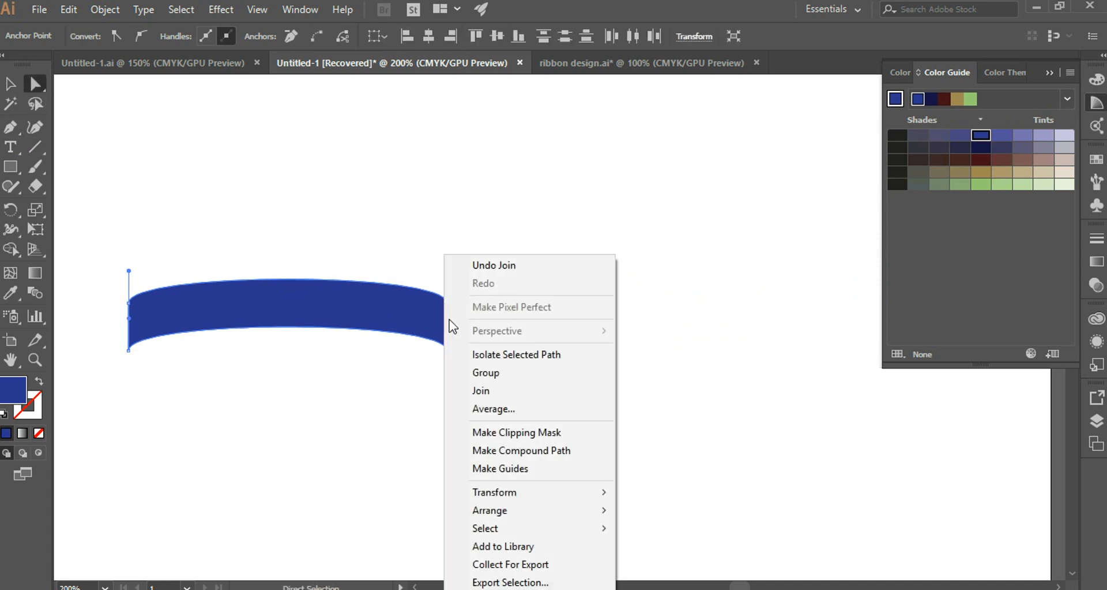
click(482, 391)
click(472, 382)
Draw a closed four-sided fold shape, about 31 pt wide and 33 pt tall, over the band's right end with the Pen tool.
click(12, 129)
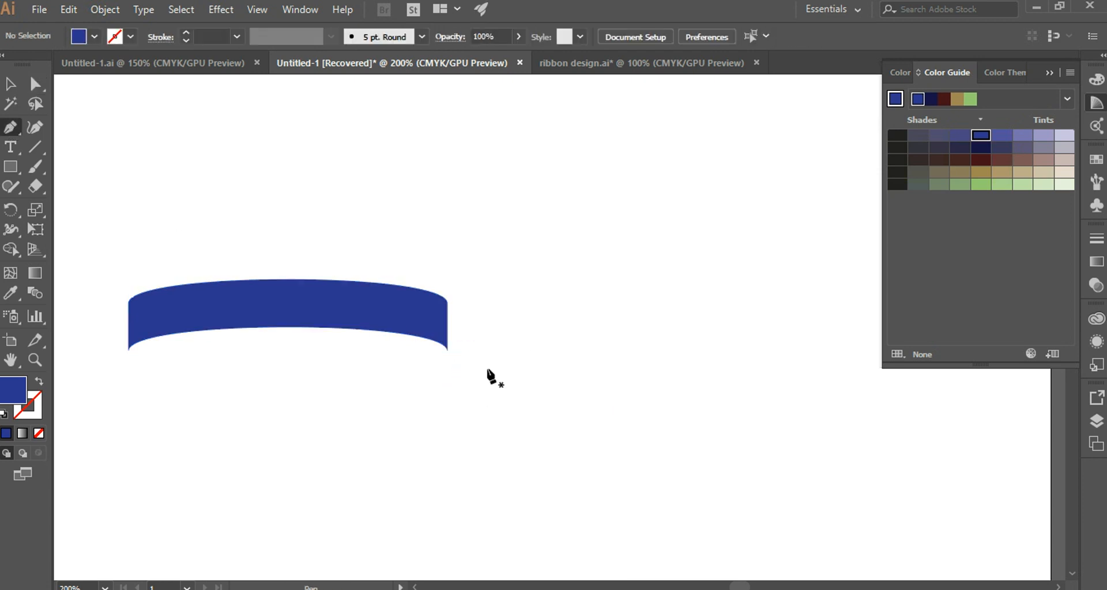
click(446, 349)
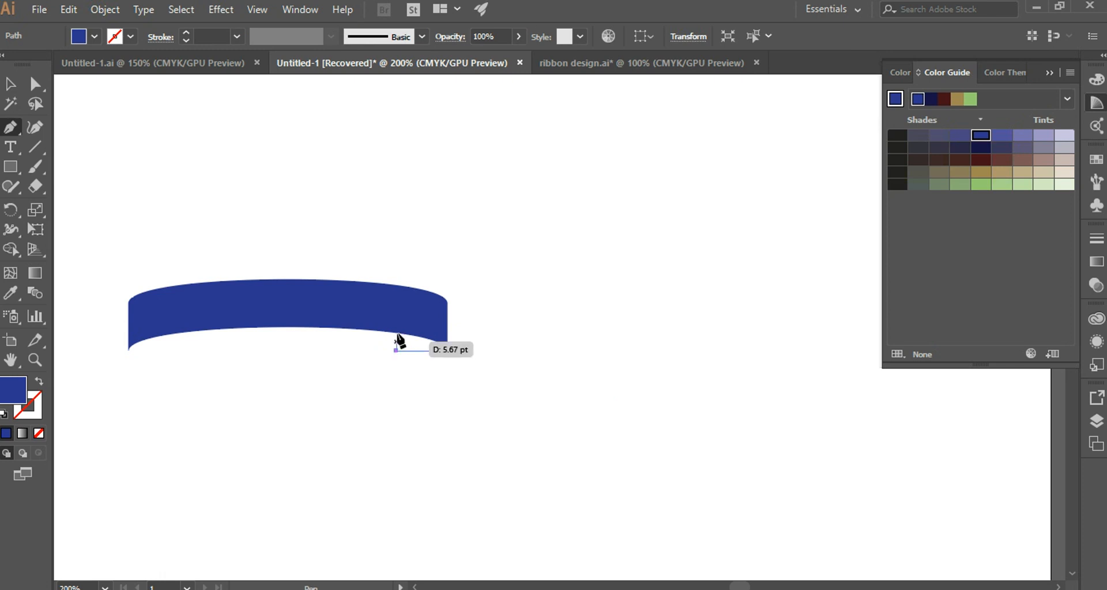
drag(396, 350, 398, 301)
click(396, 297)
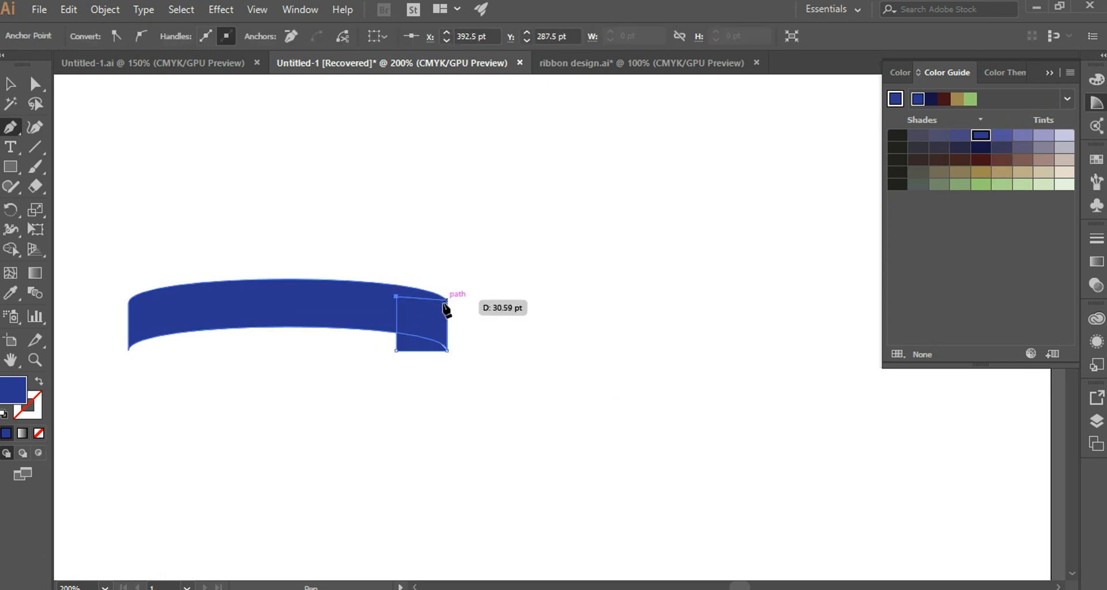
click(447, 303)
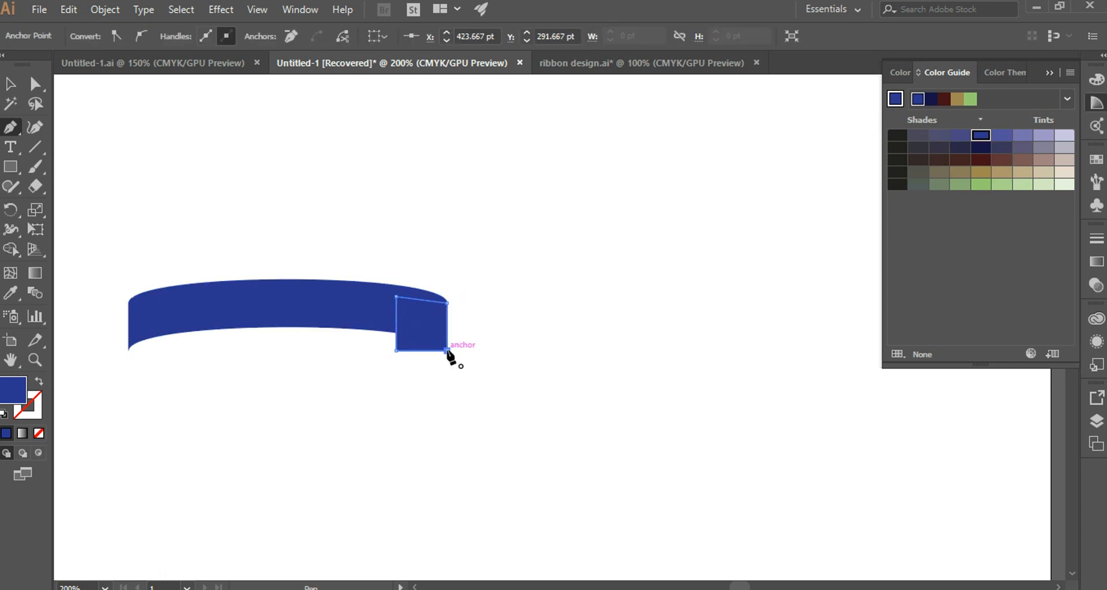
click(447, 350)
key(a)
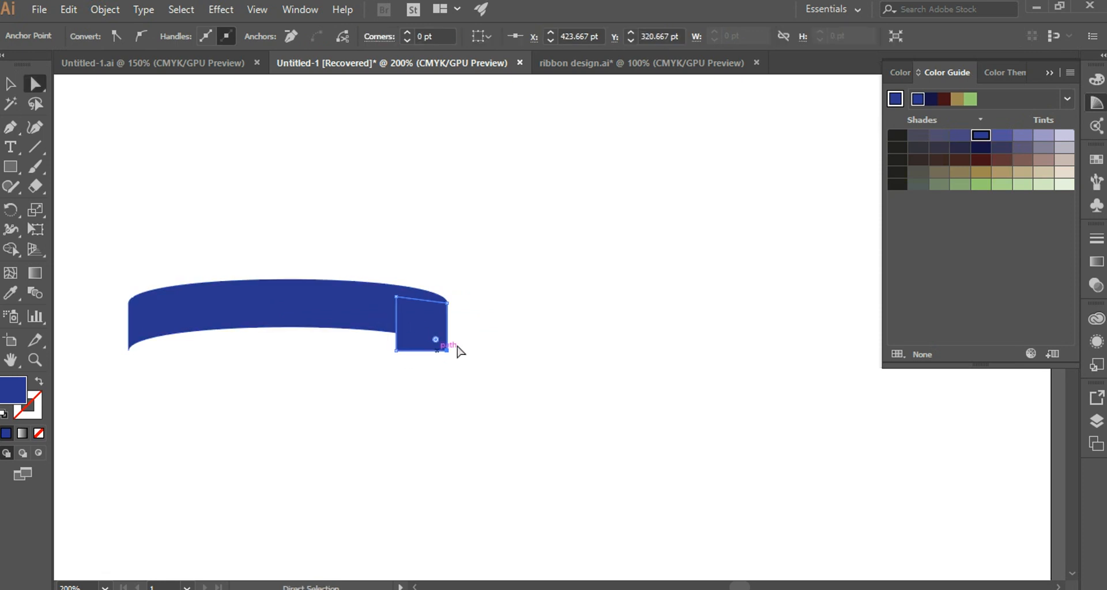
Fill the fold shape with dark navy and send it to the back, behind the blue band.
click(980, 147)
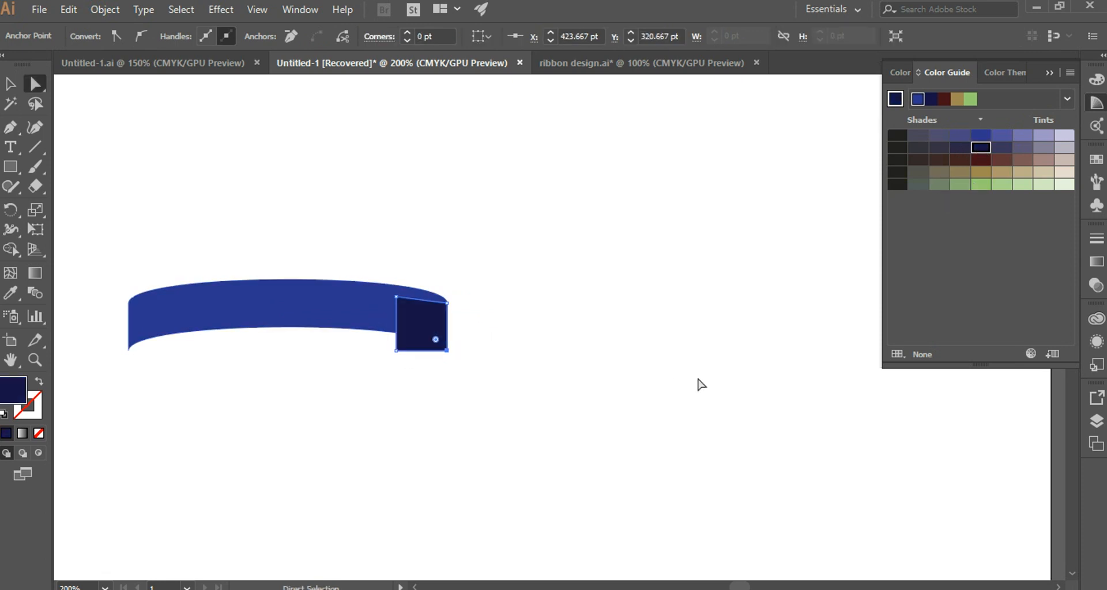
key(ctrl+plus)
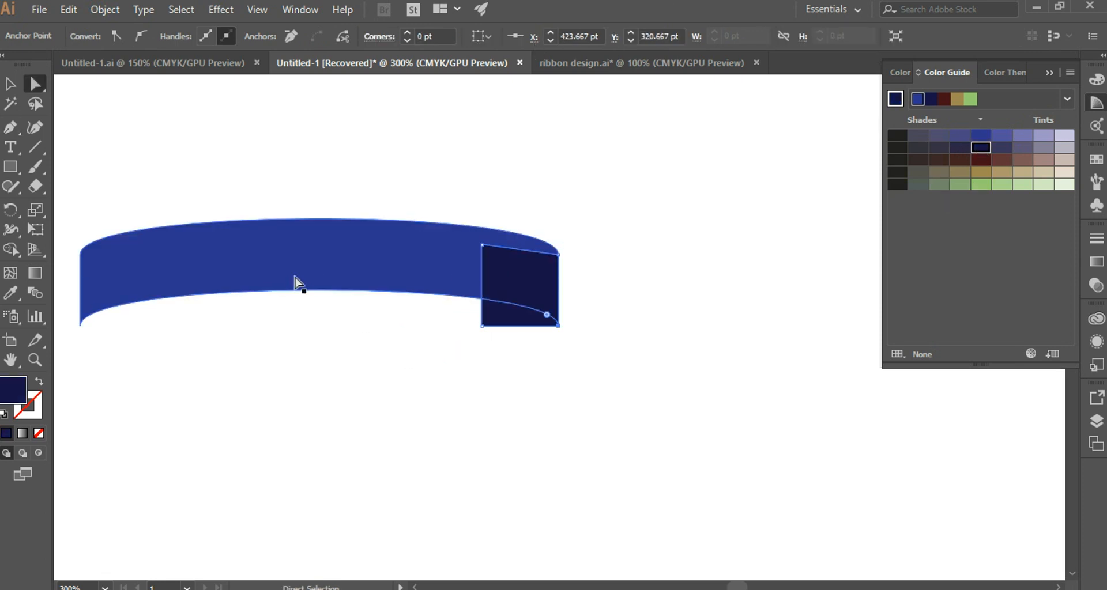
right_click(516, 289)
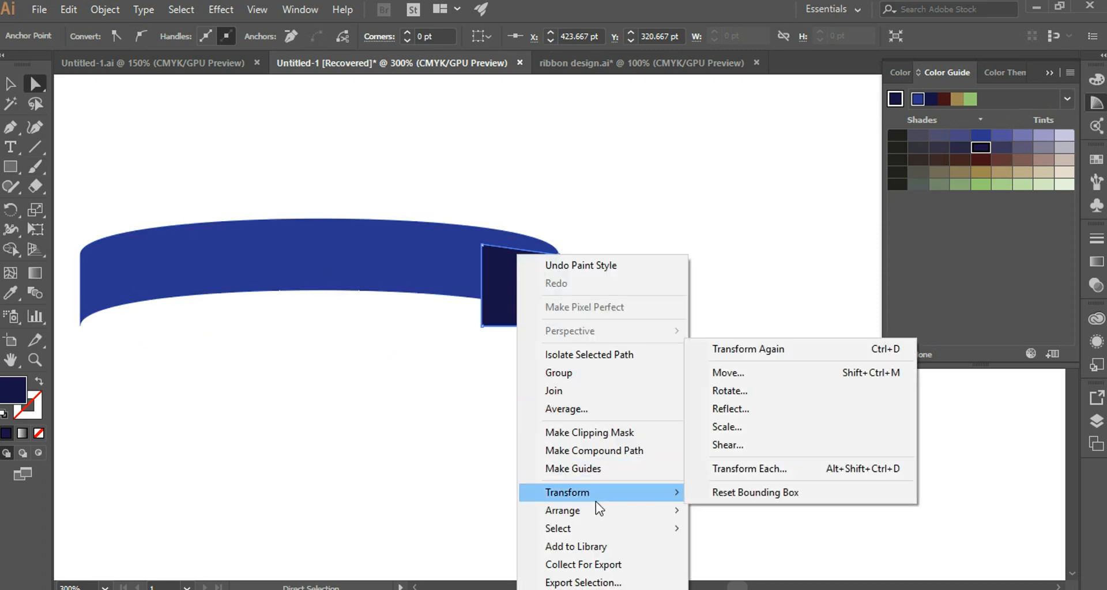
mouse_move(604, 511)
click(731, 563)
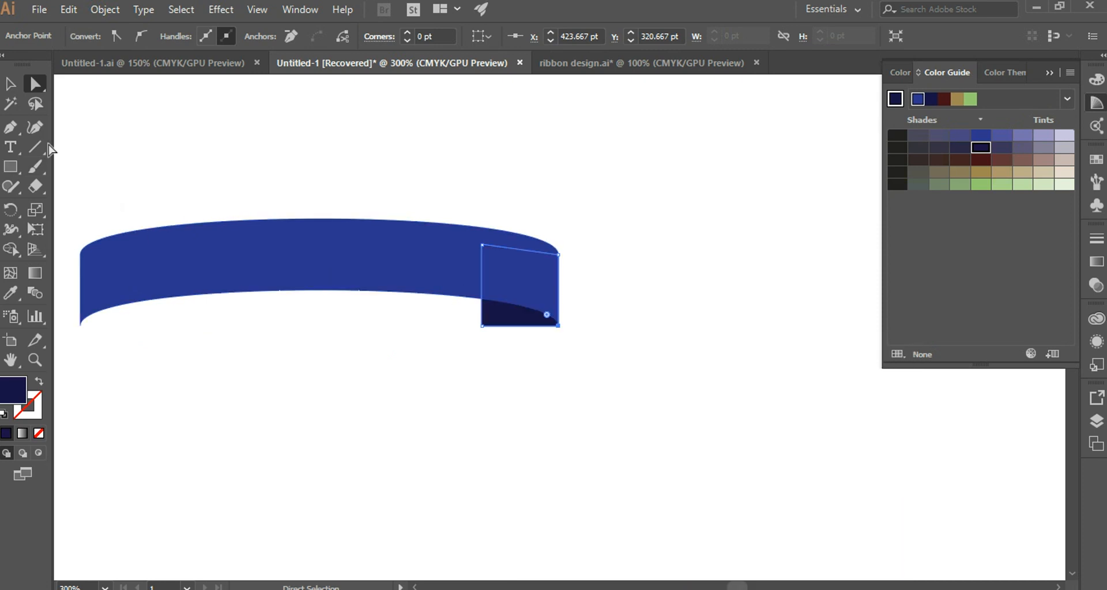
Bend the fold shape's lower edge into an S-shaped curve with the Anchor Point tool.
drag(14, 129, 69, 185)
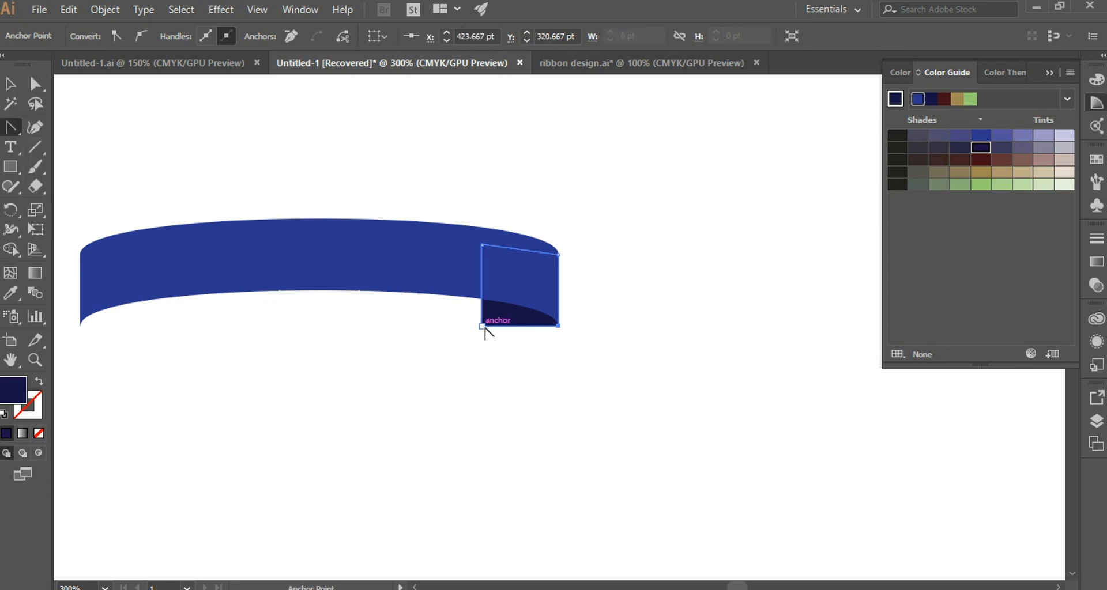
drag(493, 326, 491, 335)
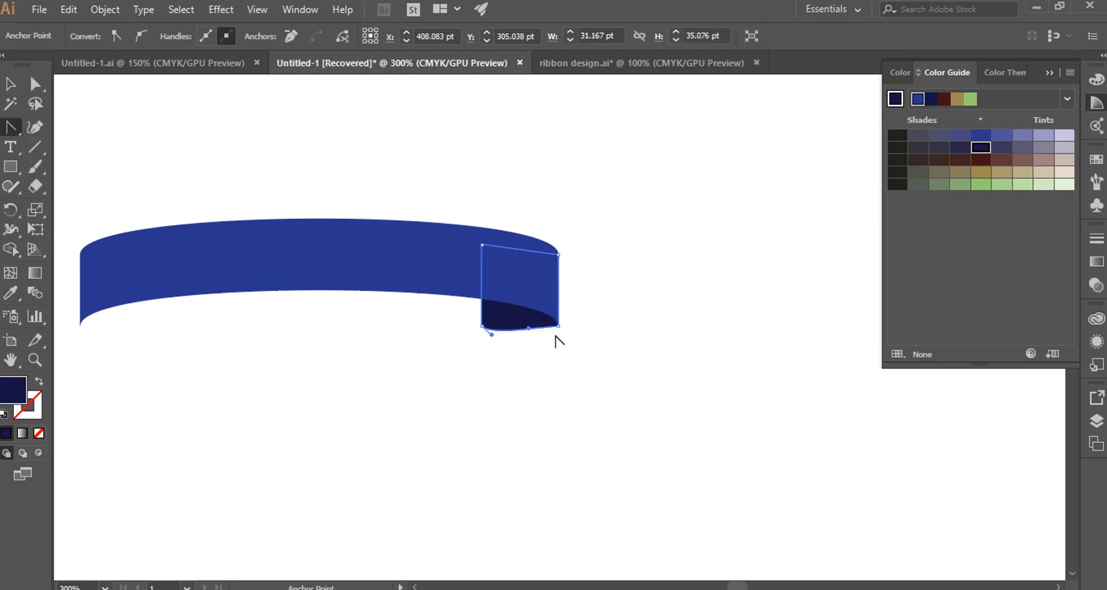
drag(557, 328, 491, 300)
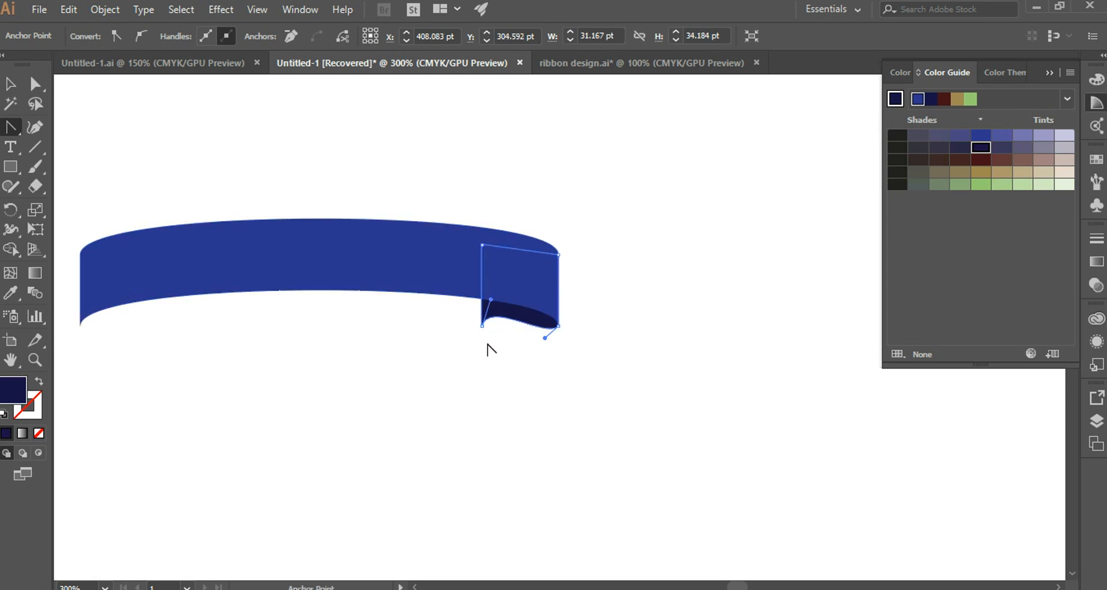
ctrl+click(444, 333)
Draw a closed four-sided ribbon tail about 110 pt wide, extending right from the fold's lower-left corner, with the Pen tool.
click(482, 327)
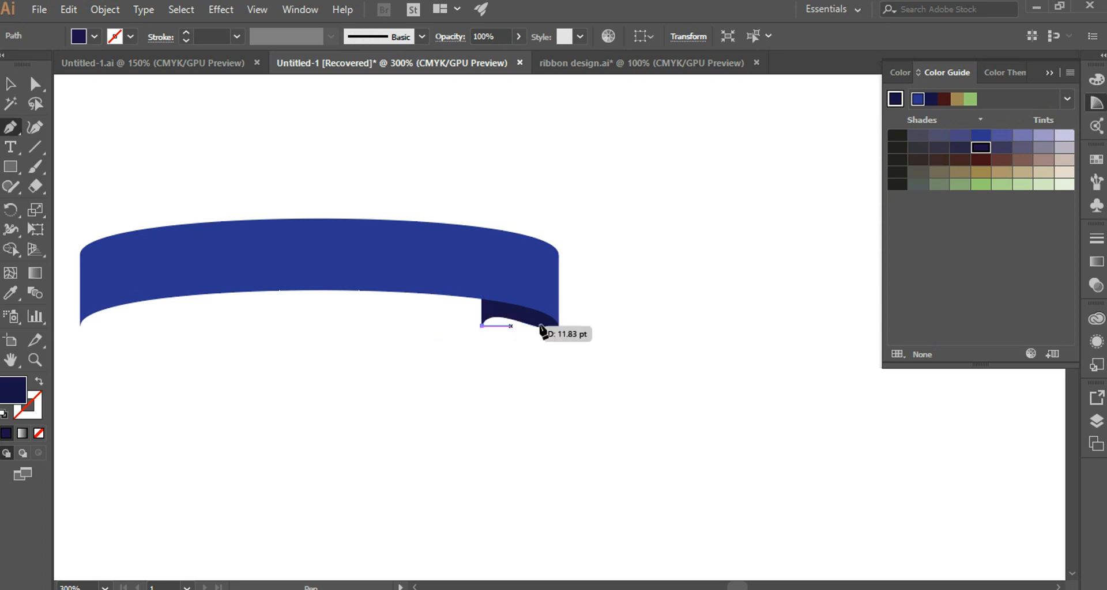
click(752, 329)
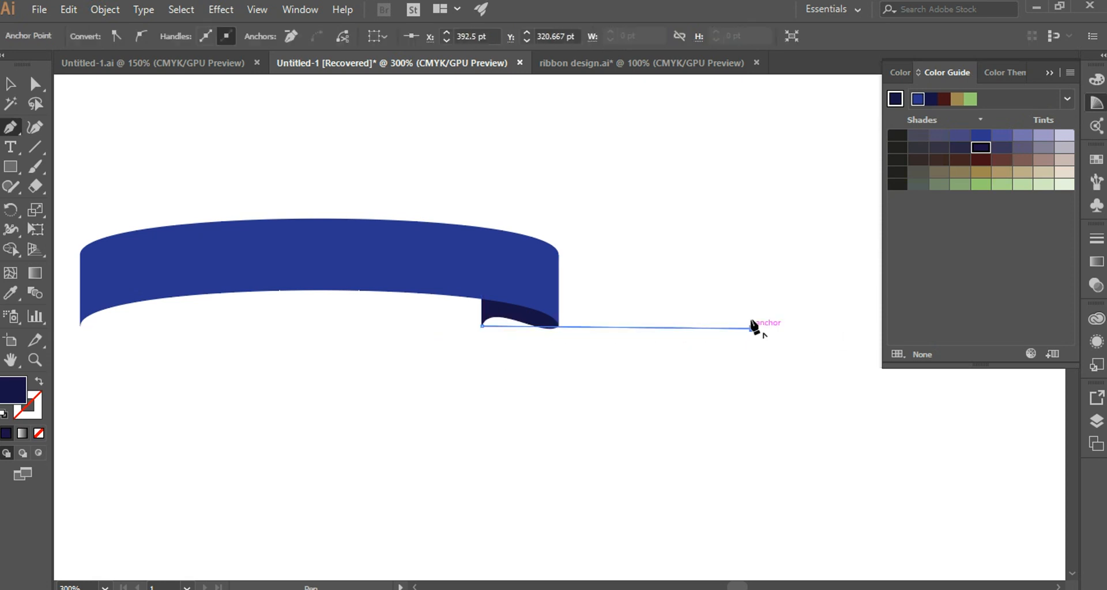
click(753, 262)
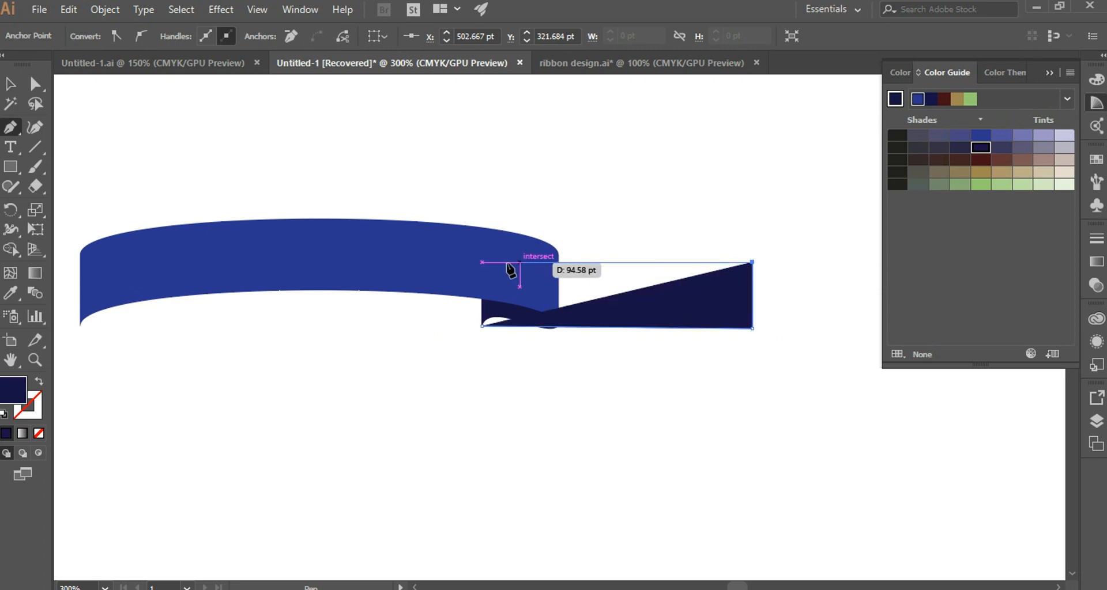
click(480, 252)
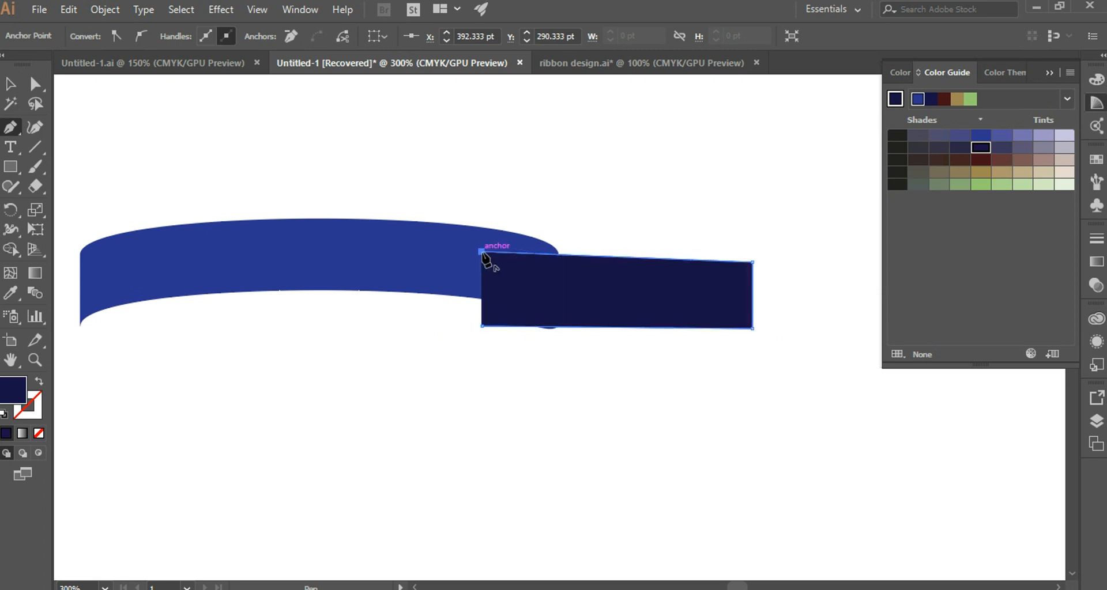
key(a)
Fill the ribbon tail with a muted grey-purple tint and send it to the back, behind the band and fold.
click(1021, 148)
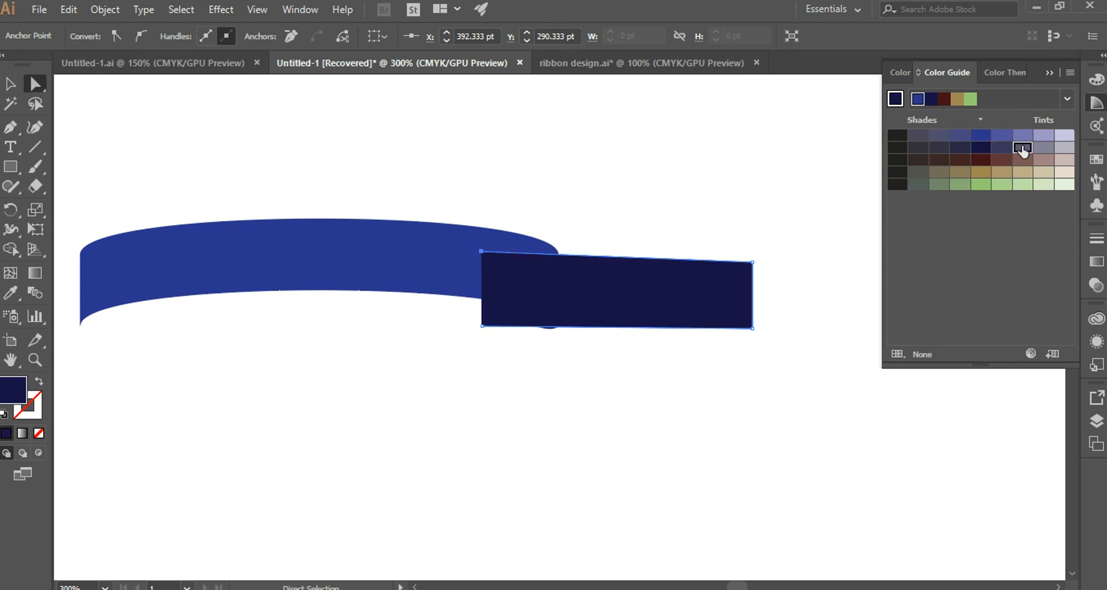
right_click(651, 301)
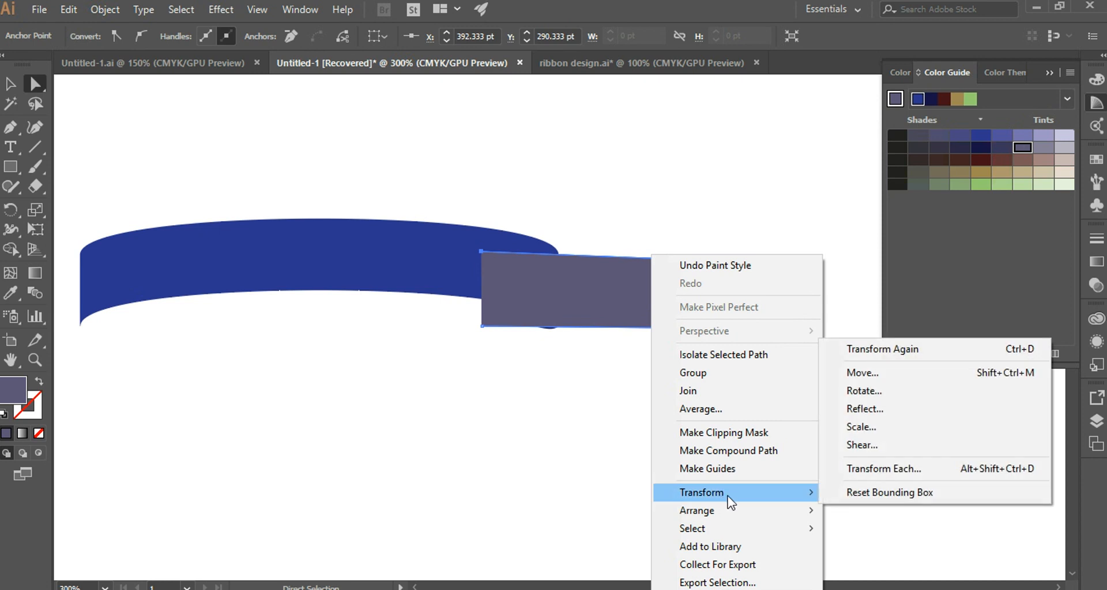
mouse_move(735, 515)
click(865, 566)
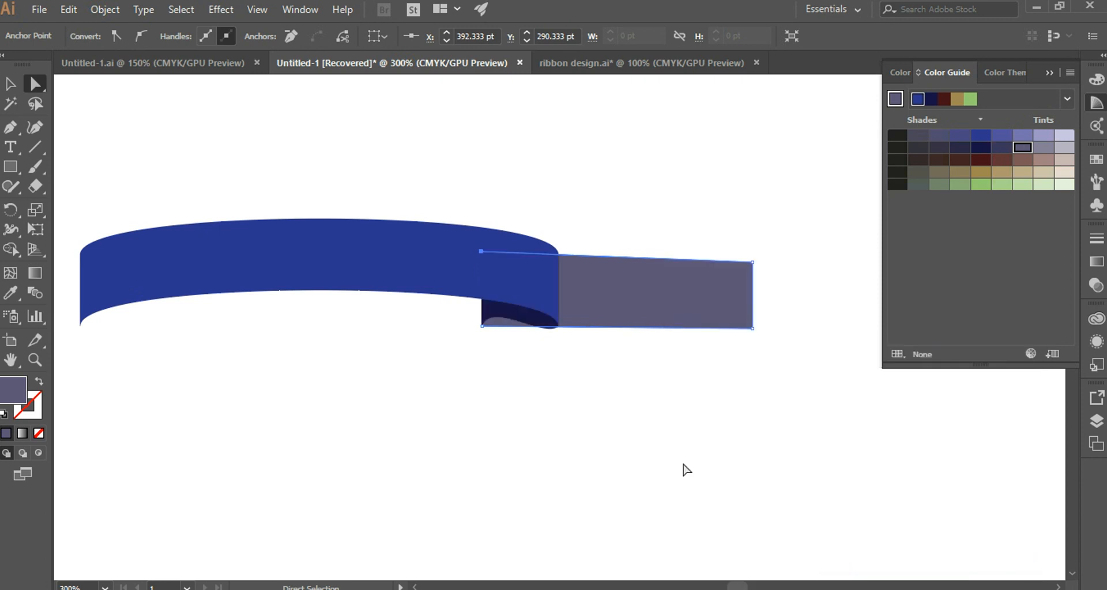
Bend the ribbon tail's lower edge with the Anchor Point tool so it rounds downward beneath the fold and straightens toward the tail's free end.
drag(11, 127, 87, 180)
drag(544, 328, 520, 346)
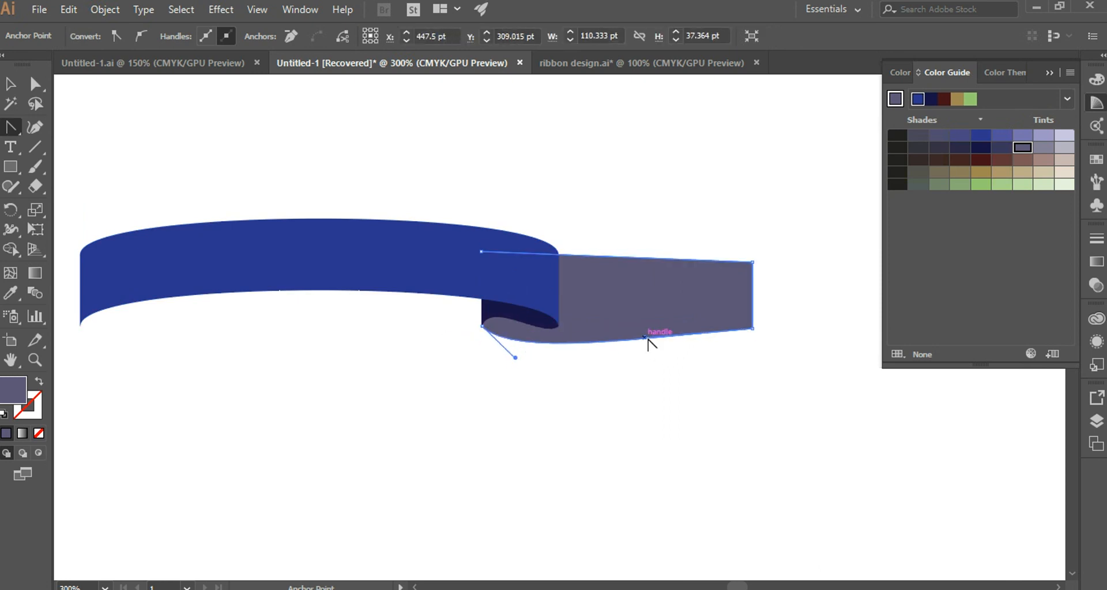
drag(650, 341, 686, 376)
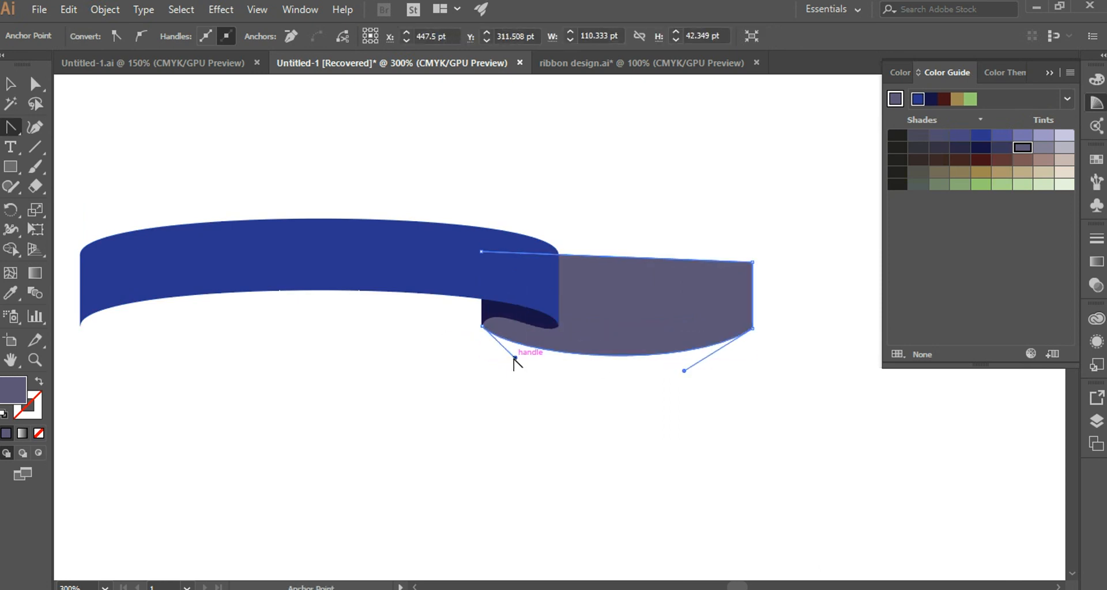
drag(515, 359, 479, 355)
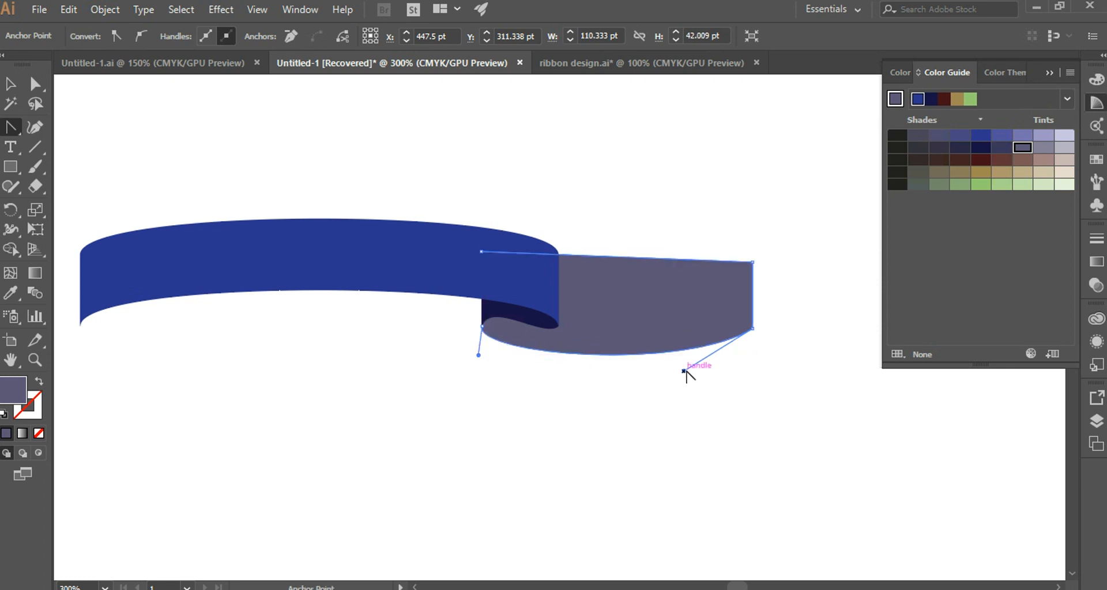
drag(684, 371, 642, 335)
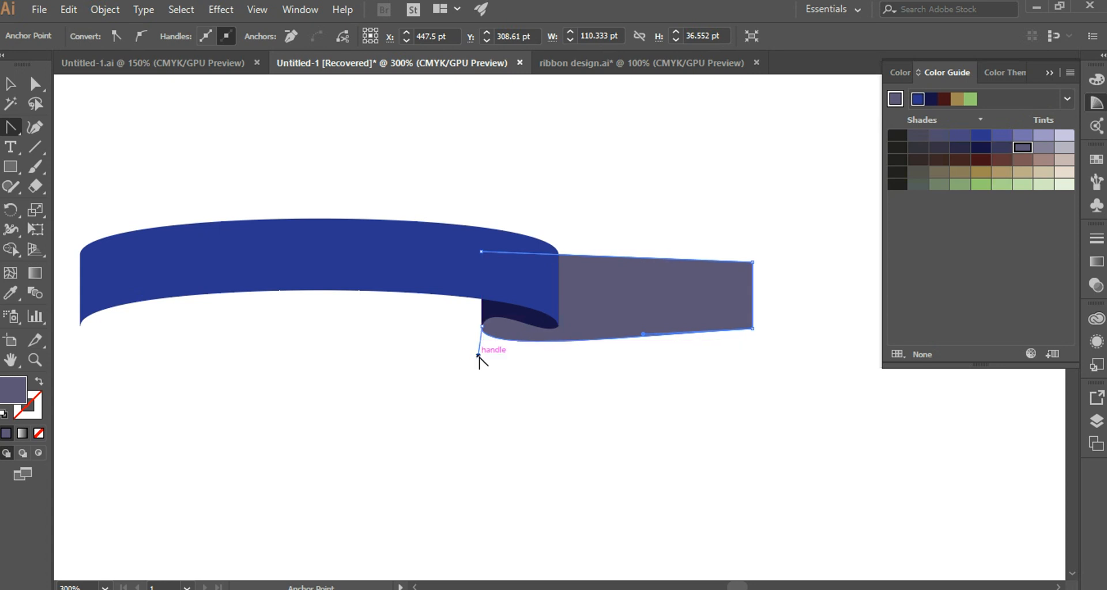
drag(478, 356, 472, 365)
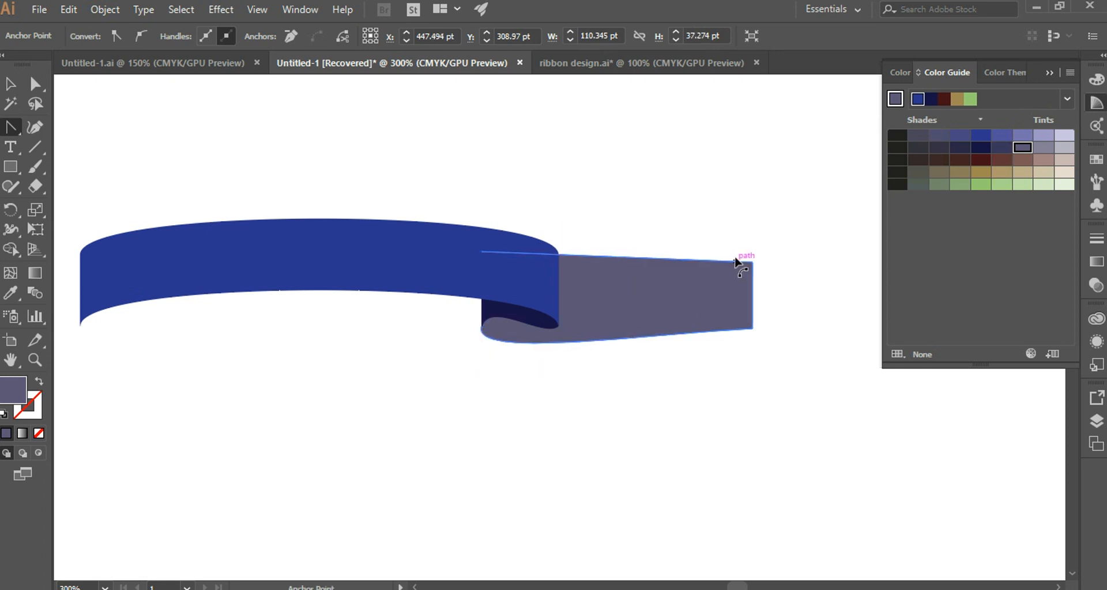
Bend the ribbon tail's upper edge into a shallow downward sag between the blue band and the free end.
drag(736, 262, 729, 267)
drag(582, 260, 559, 265)
drag(714, 281, 703, 269)
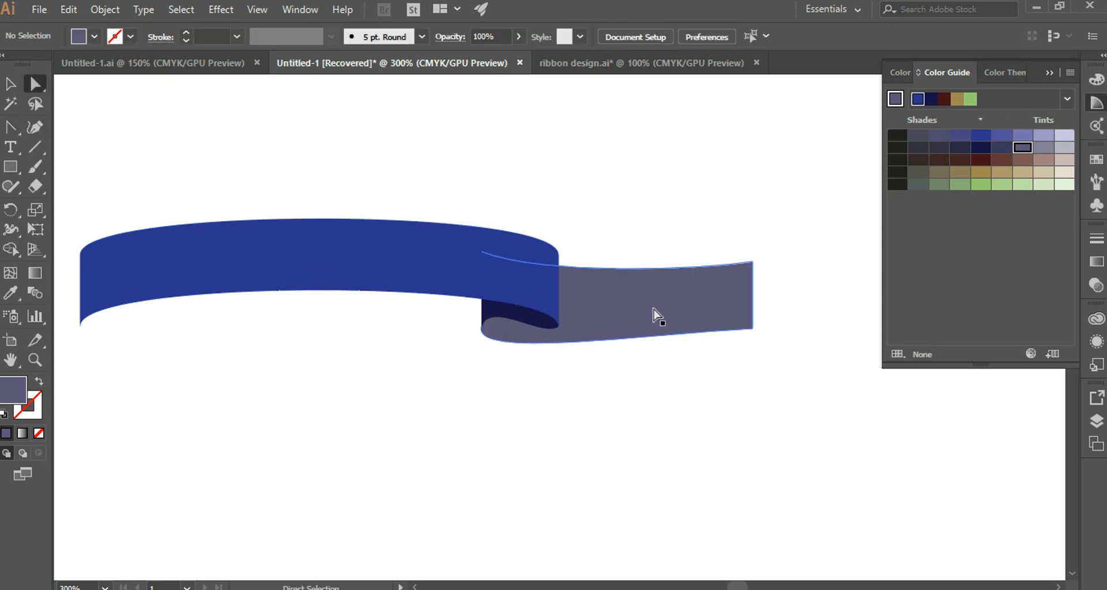
Try a darker navy-grey shade on the ribbon tail against the muted grey-purple tint, and keep the grey-purple fill.
click(654, 316)
click(1002, 149)
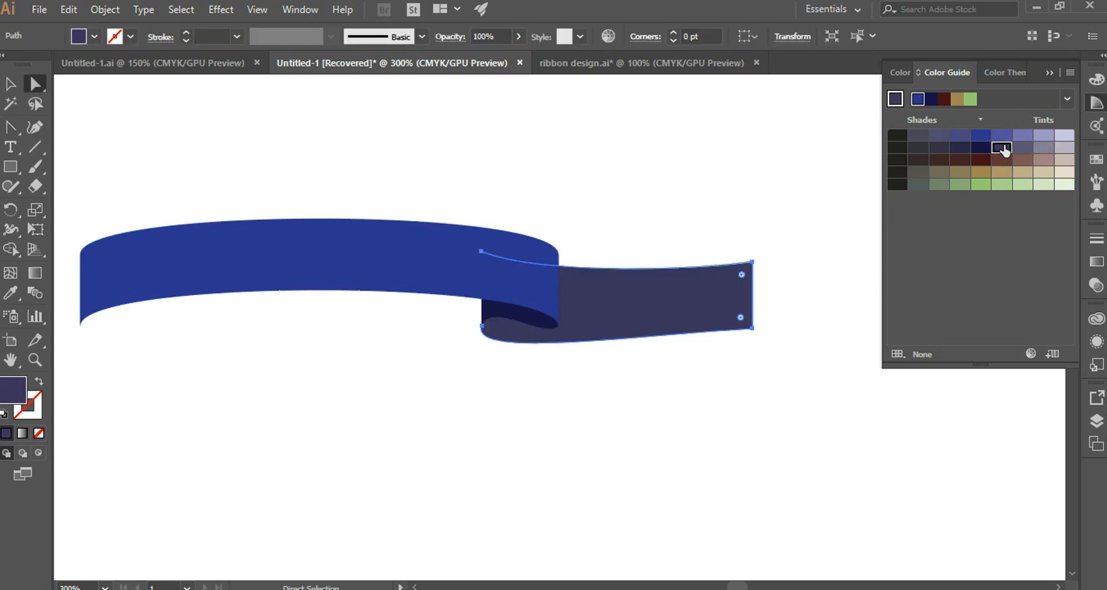
click(710, 397)
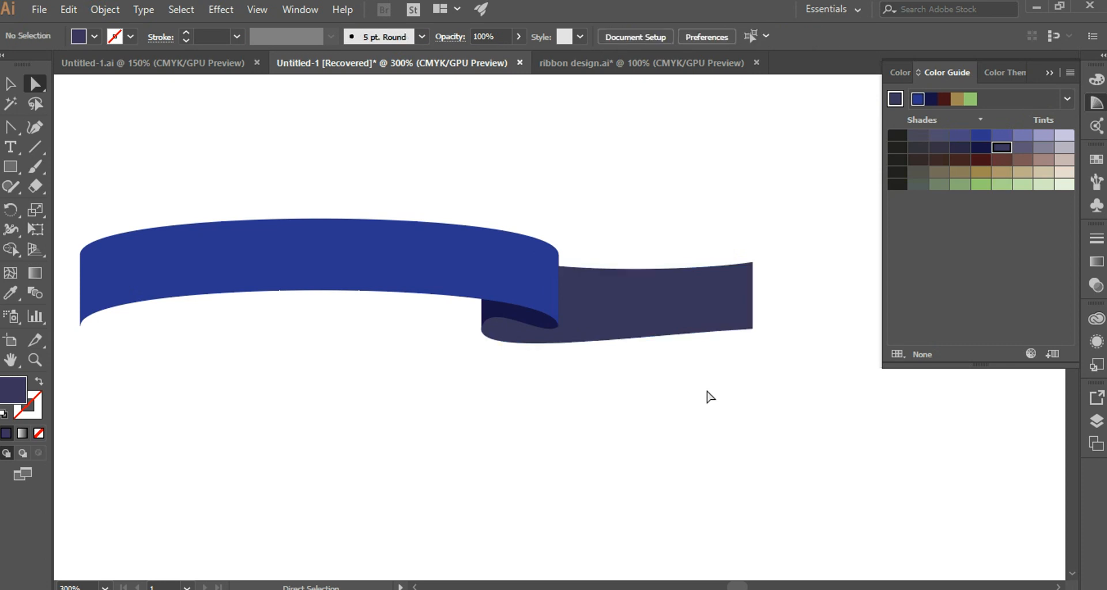
click(1020, 148)
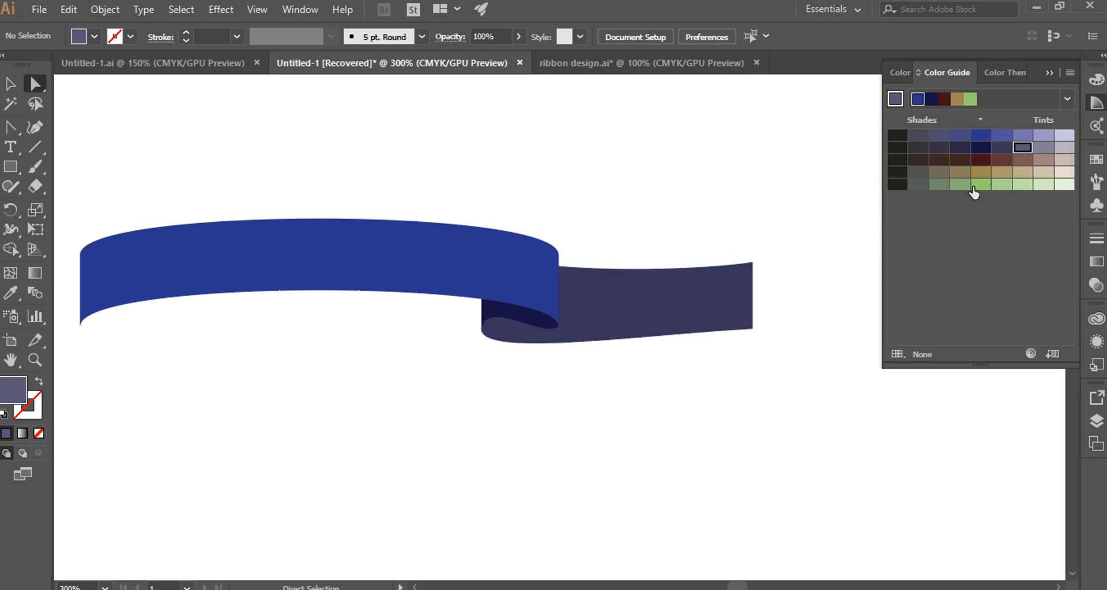
click(724, 304)
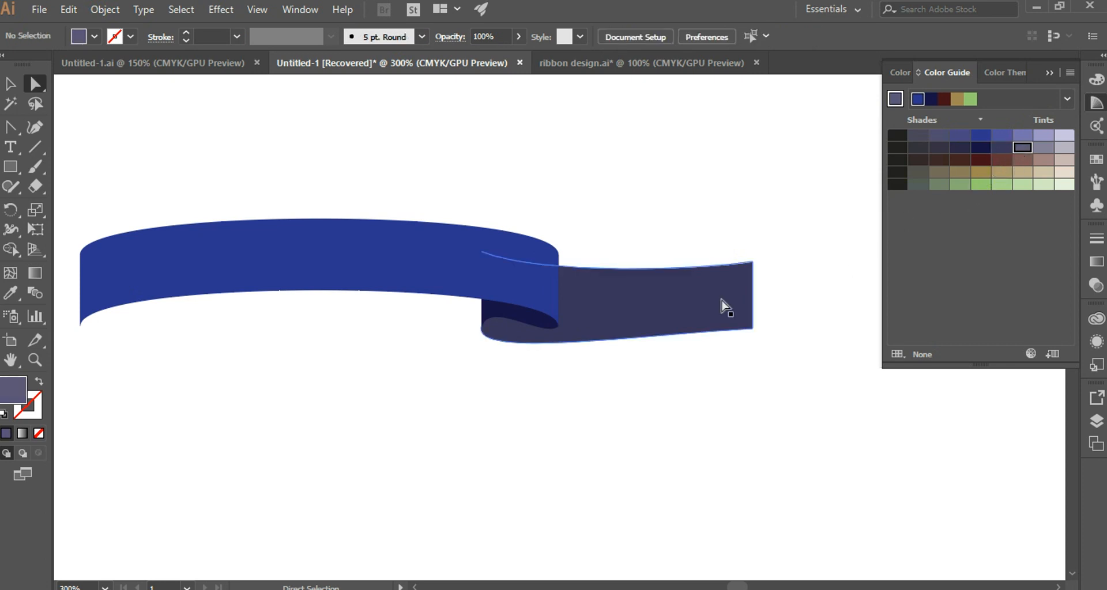
click(1022, 147)
click(586, 435)
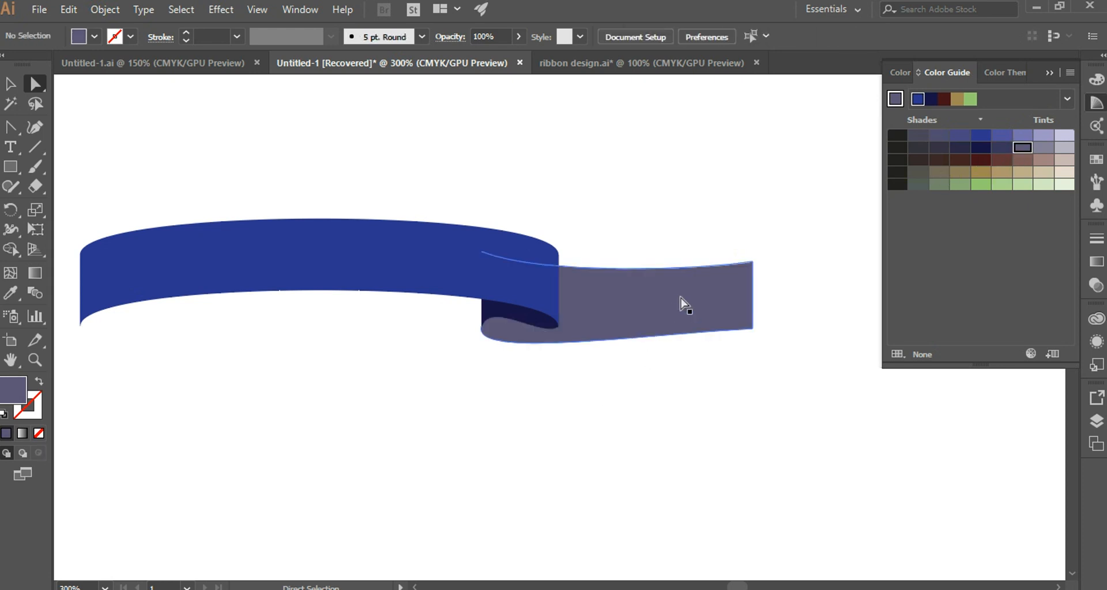
click(1002, 148)
click(637, 427)
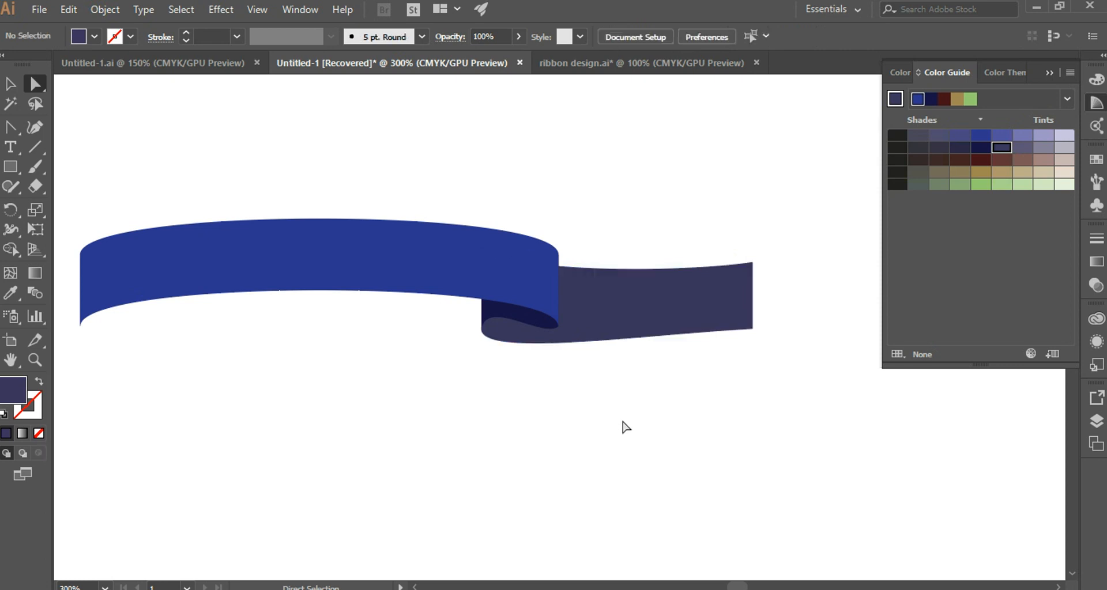
click(638, 293)
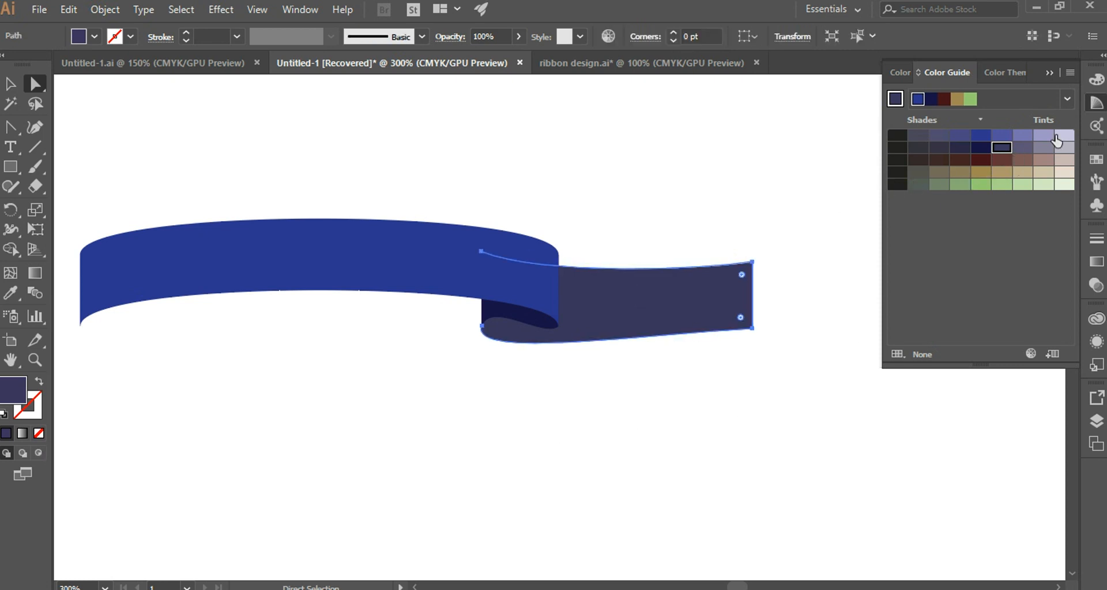
click(1024, 149)
click(679, 430)
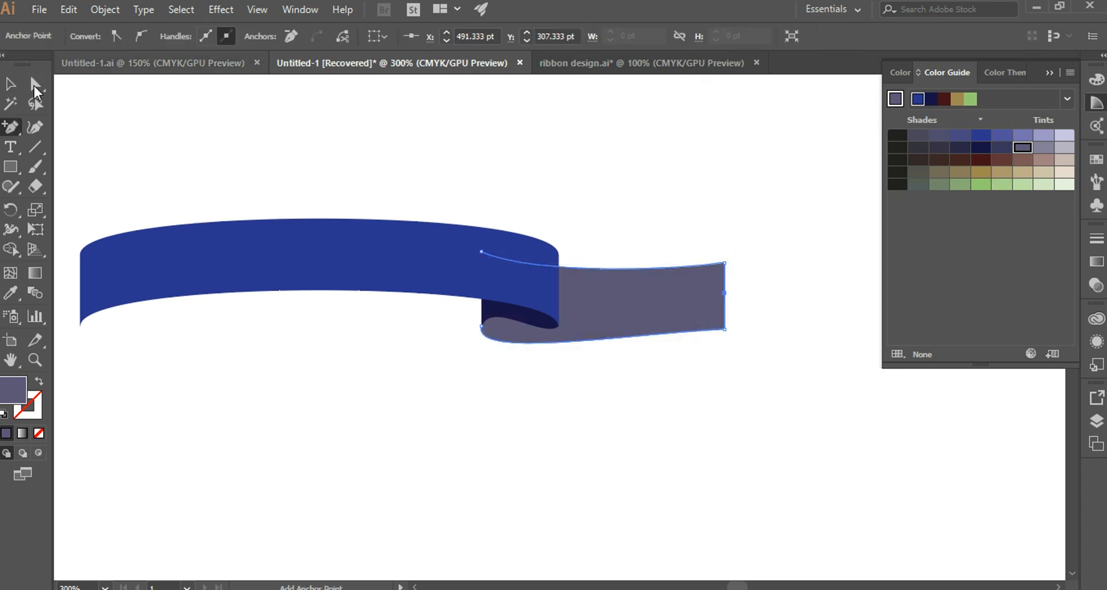
Shorten the ribbon tail and pull an anchor point on its end edge inward to about X 474, Y 312 pt, forming a V-shaped notch.
click(36, 86)
drag(724, 293, 681, 303)
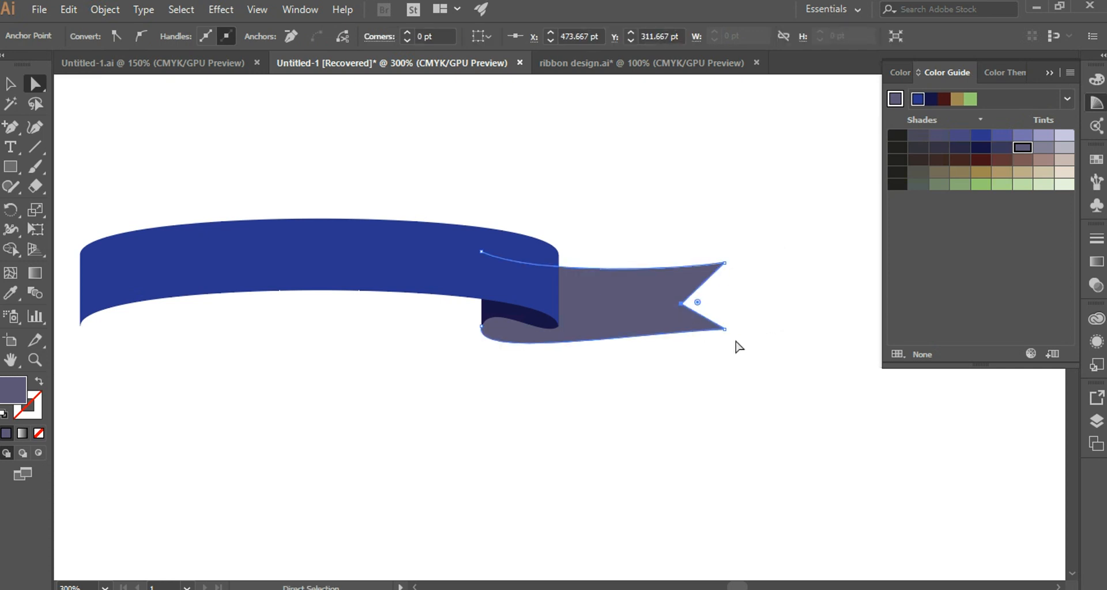
click(776, 316)
Add an anchor point at the middle of the blue band's upper and lower edges, at about X 322 pt.
scroll(517, 395, left, 2)
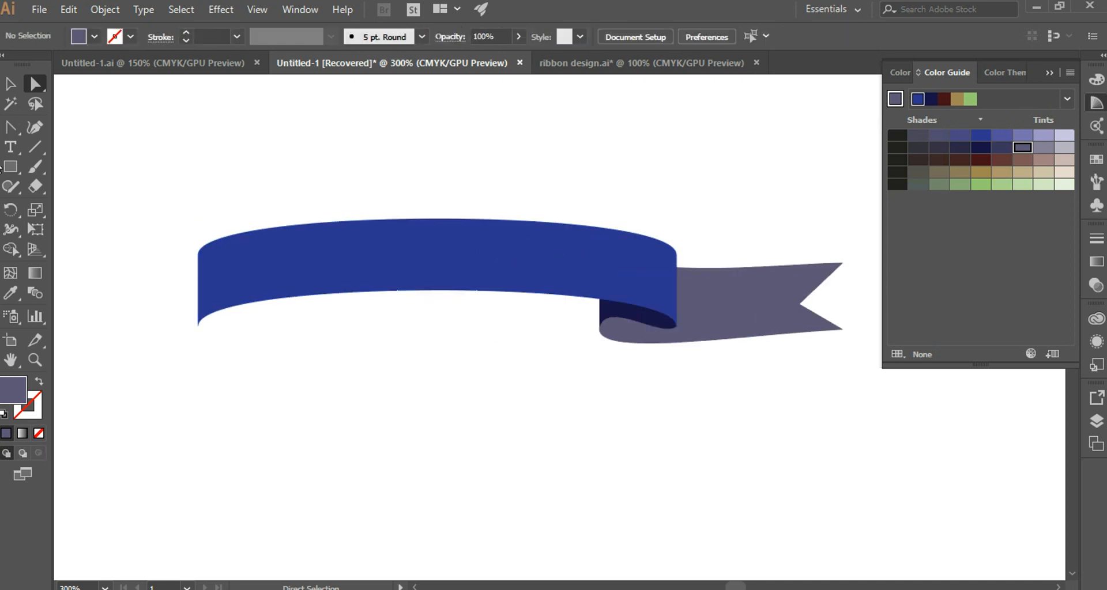
drag(12, 129, 68, 147)
click(427, 219)
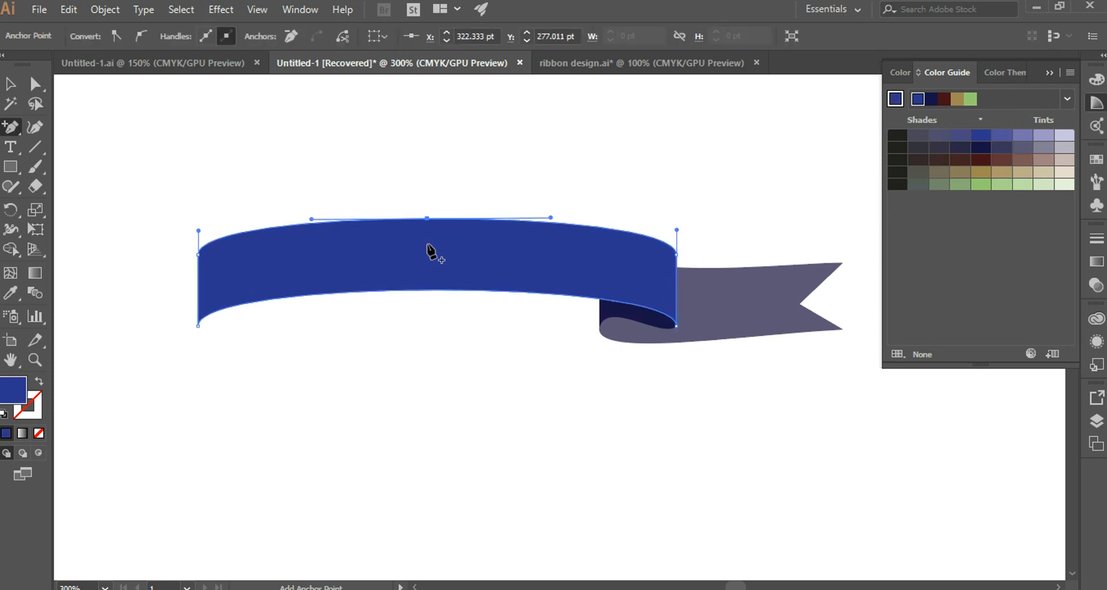
click(426, 290)
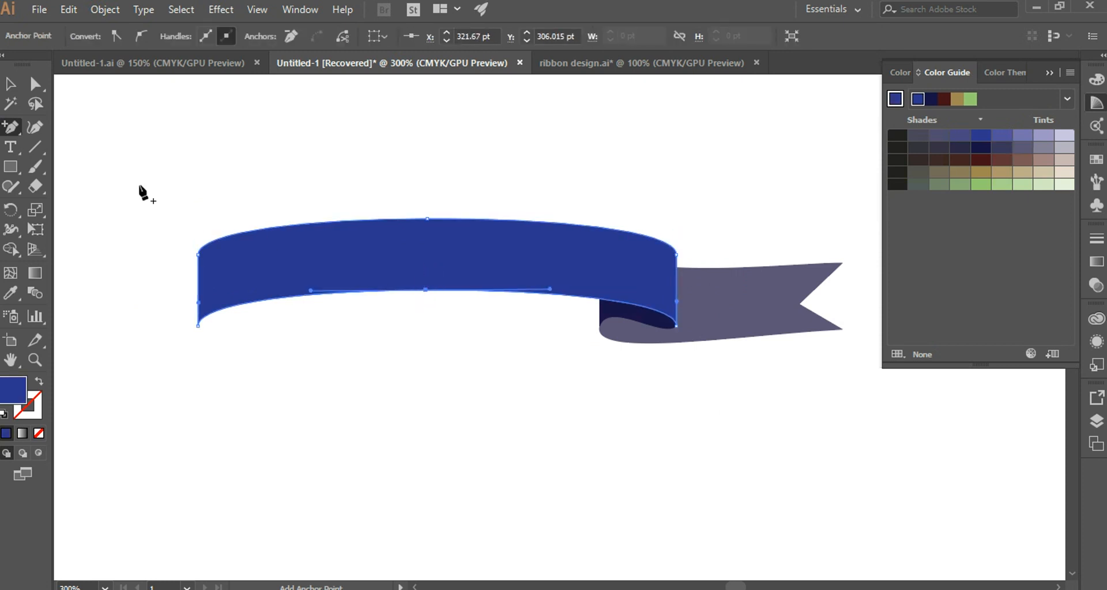
Cut the blue band at its two middle anchor points with the Scissors tool and delete the left half.
drag(34, 186, 98, 207)
click(428, 219)
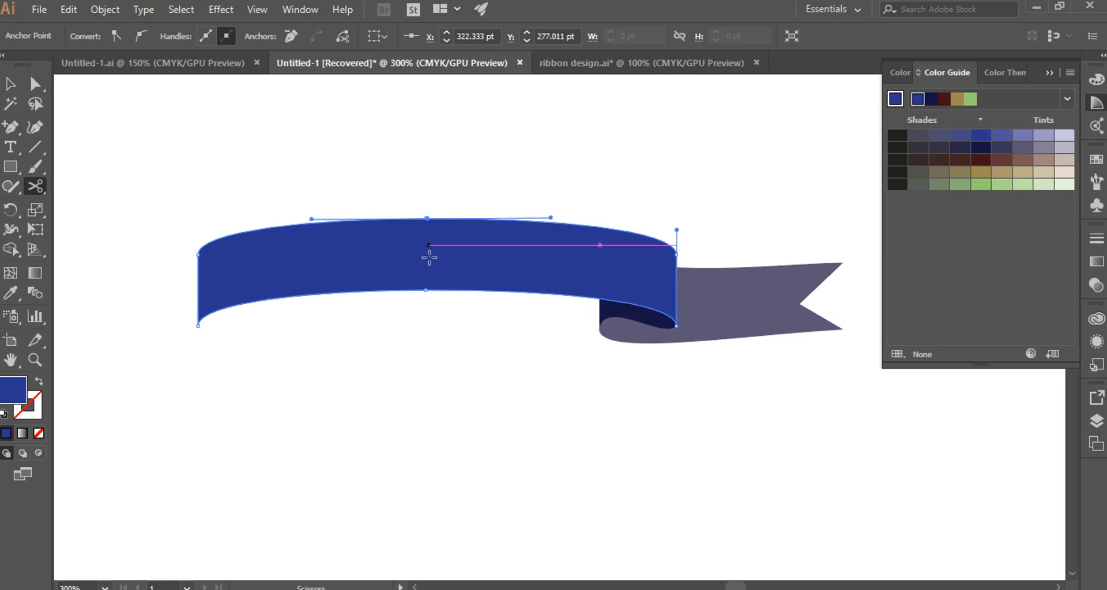
click(426, 289)
click(10, 84)
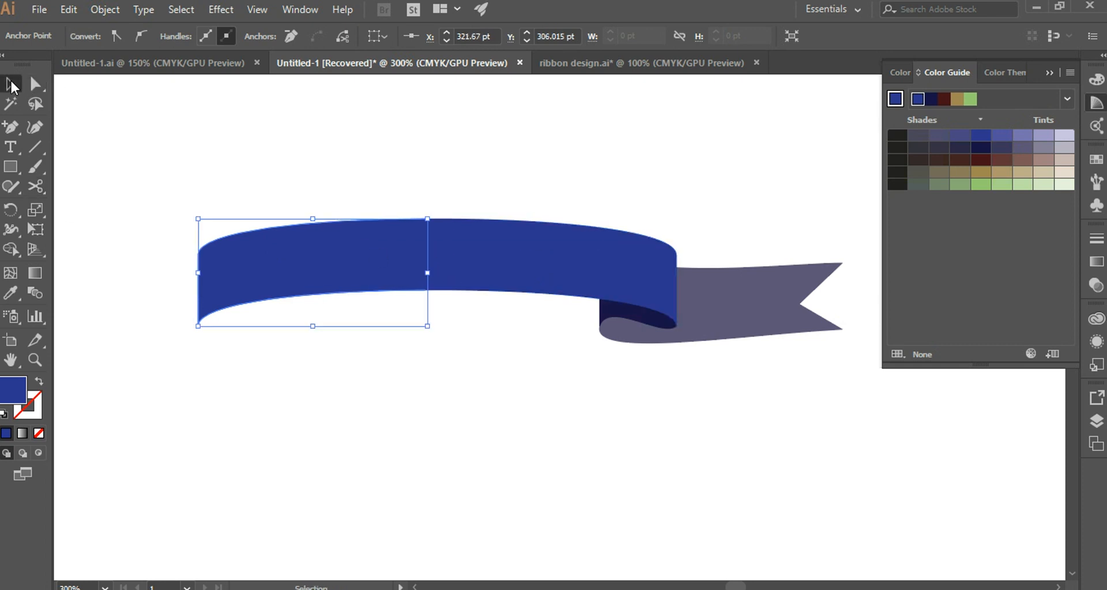
key(Delete)
Reflect a copy of the remaining ribbon half across the vertical axis and move it left until both band halves meet.
key(ctrl+minus)
key(a)
drag(445, 202, 830, 447)
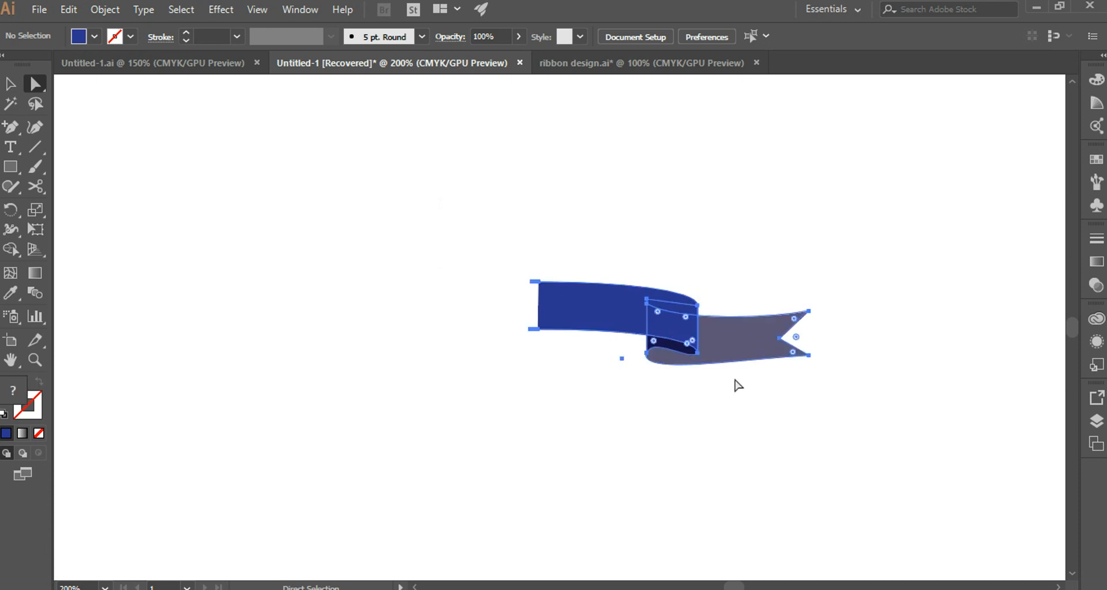
right_click(627, 315)
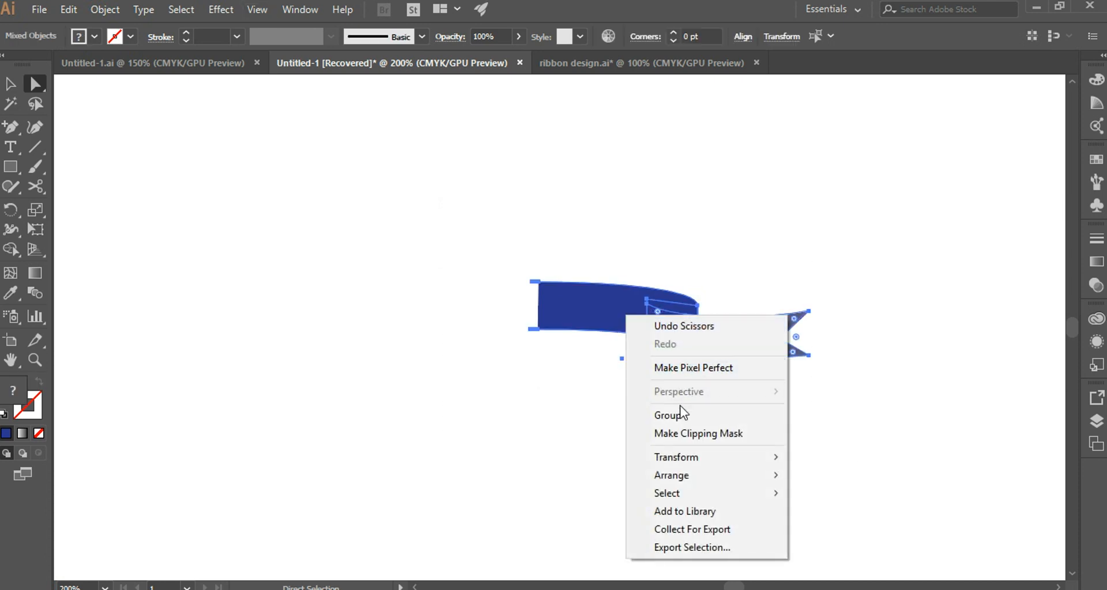
mouse_move(701, 459)
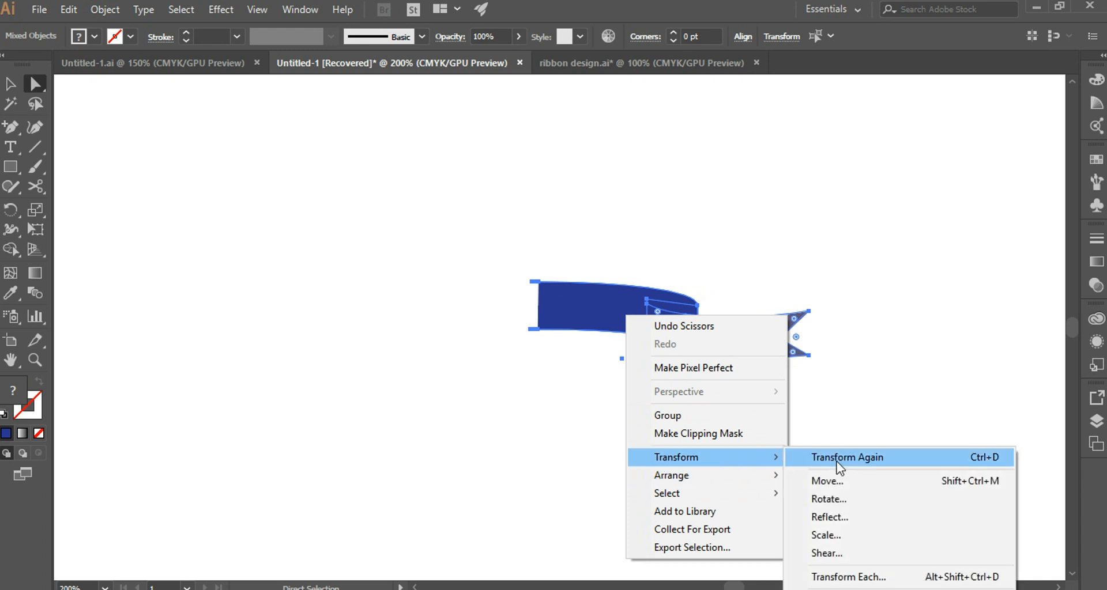
click(836, 516)
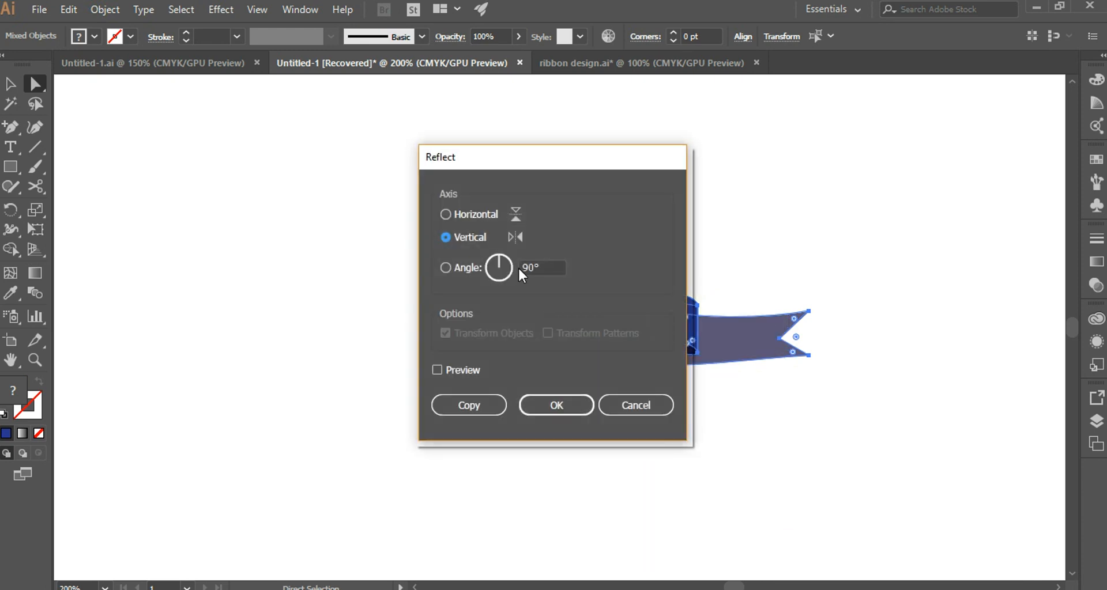
click(492, 403)
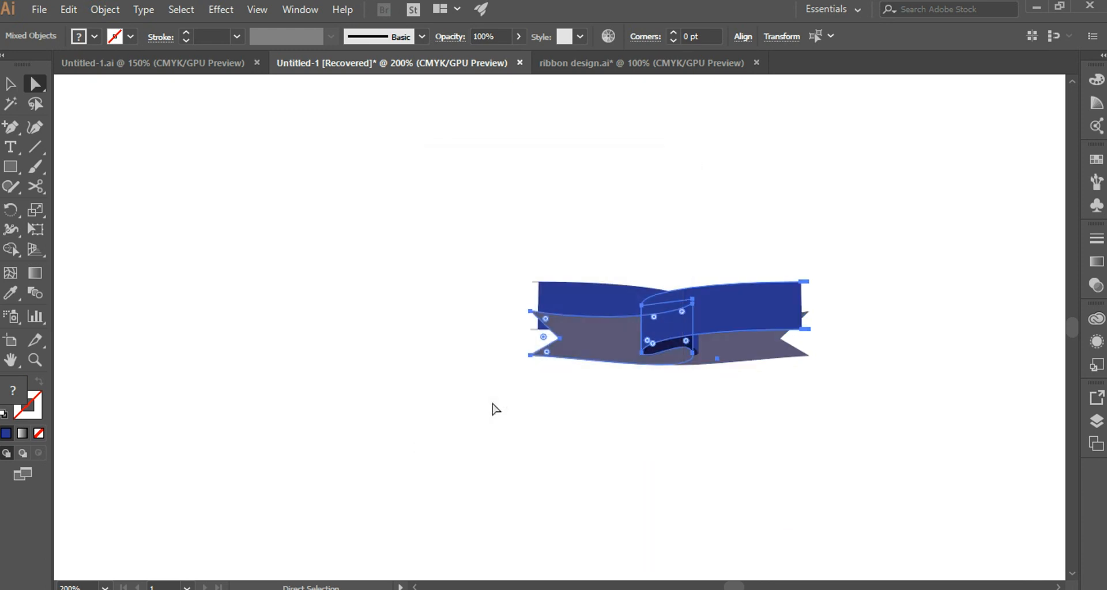
drag(686, 297, 532, 318)
click(595, 239)
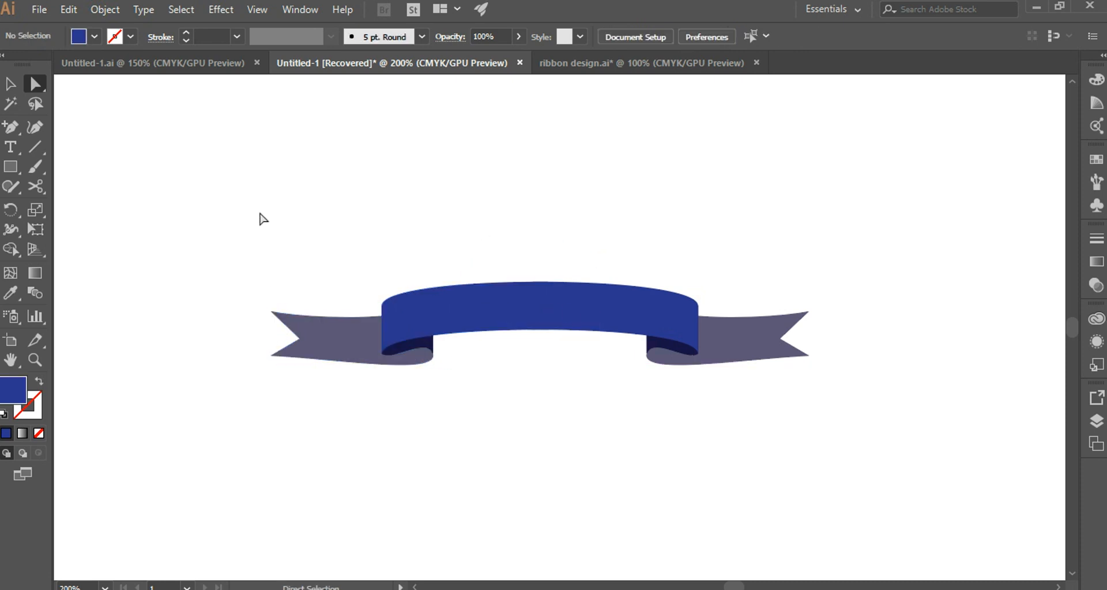
Group all pieces of the complete ribbon banner.
drag(177, 205, 836, 465)
right_click(568, 311)
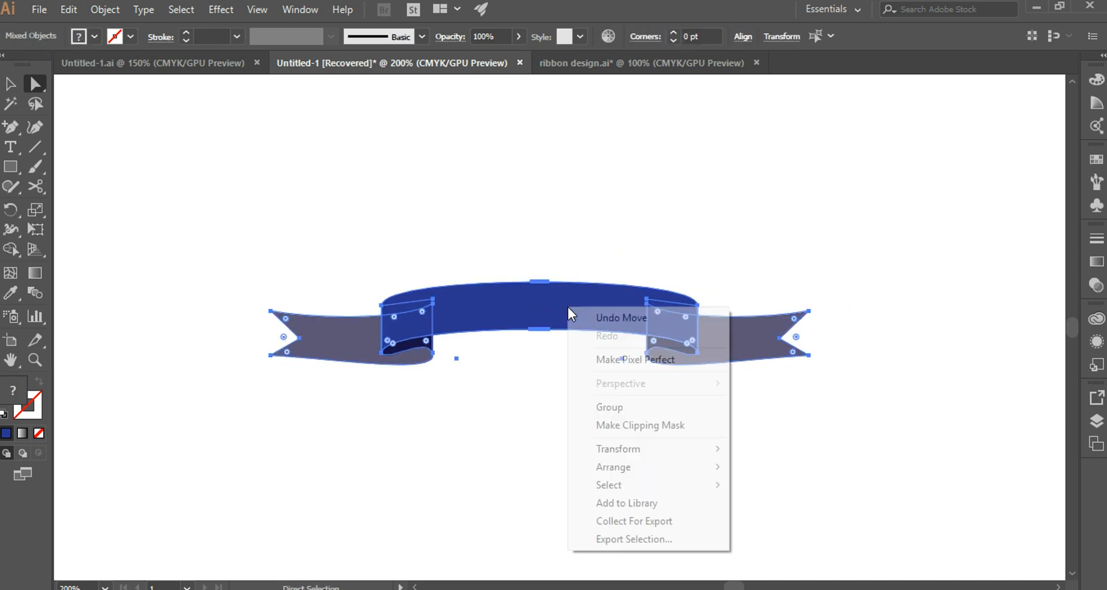
click(629, 407)
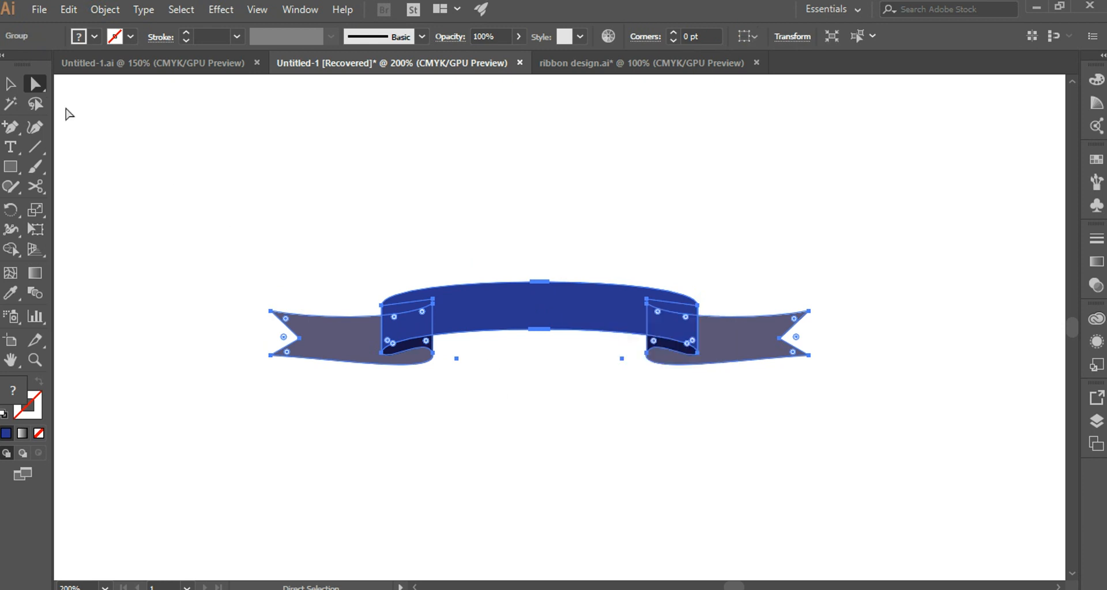
Scale the grouped banner down proportionally to about three quarters of its size and place a duplicate of it below.
drag(199, 226, 844, 439)
key(v)
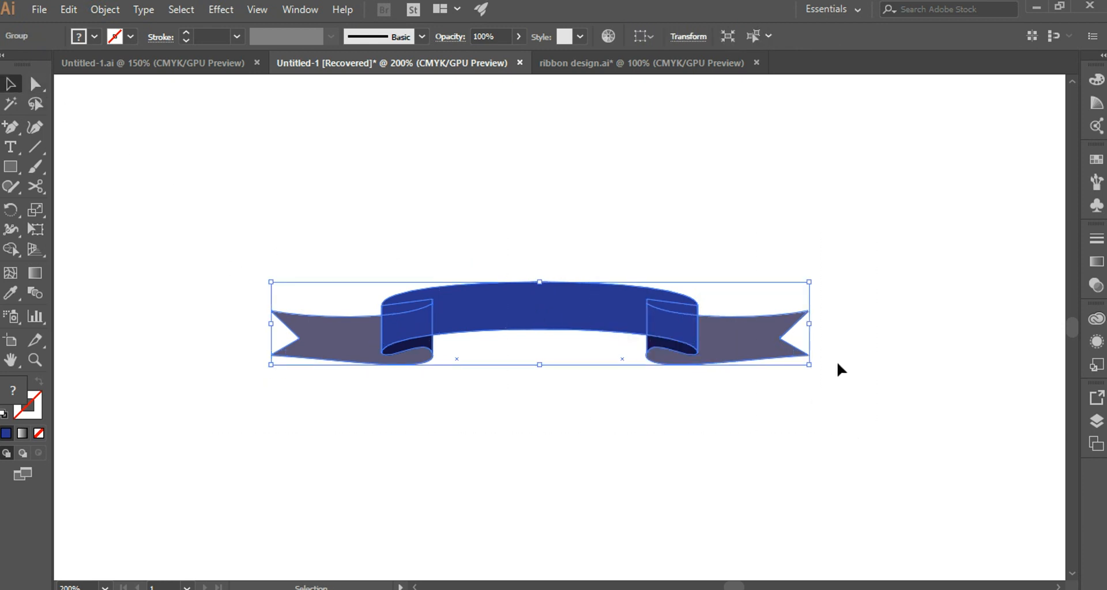
drag(810, 369, 665, 344)
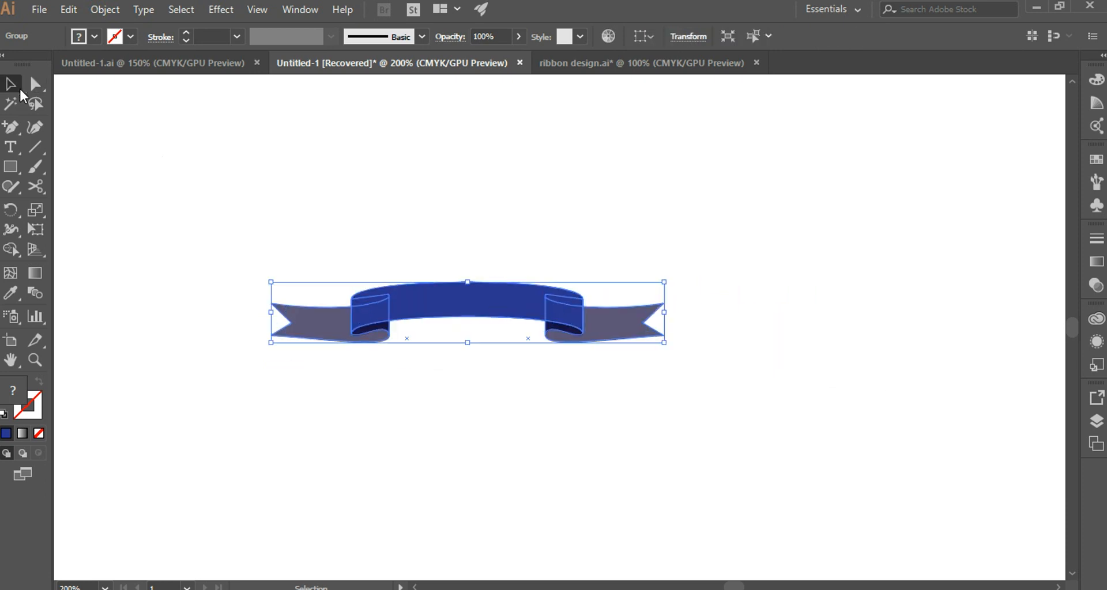
drag(445, 296, 286, 277)
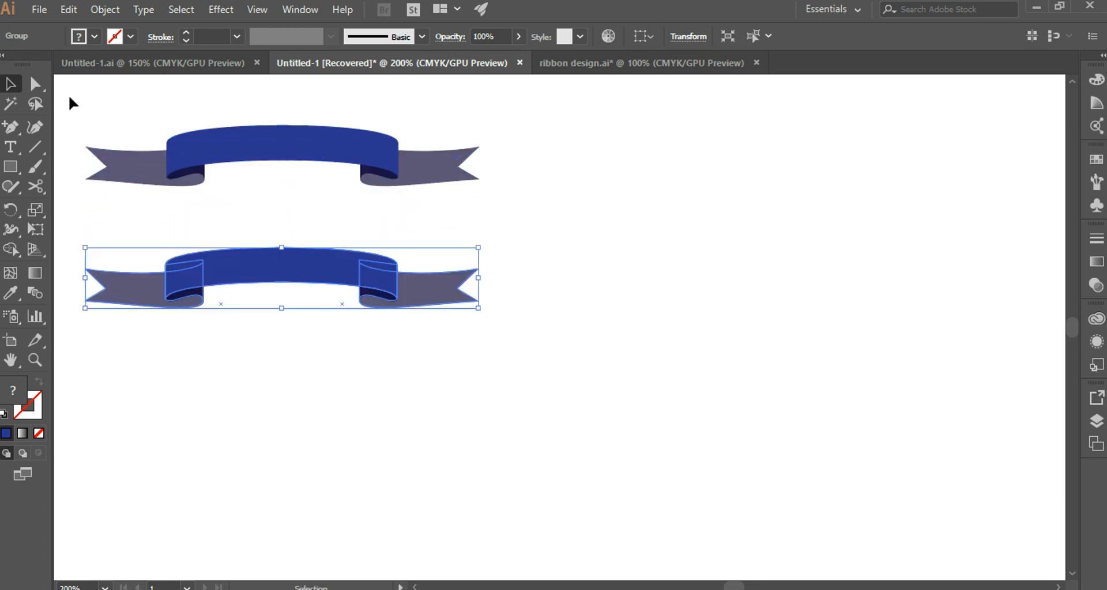
drag(65, 93, 497, 205)
right_click(338, 149)
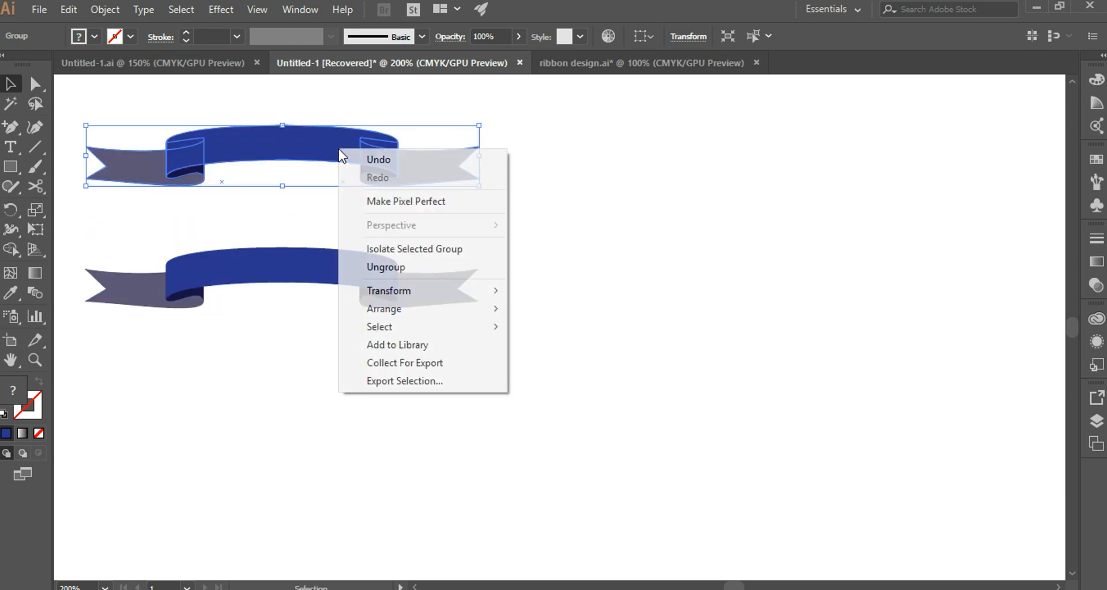
click(618, 250)
Move the duplicate ribbon up slightly and apply a horizontal Arc warp with a 50% bend to it.
drag(319, 286, 322, 266)
right_click(326, 255)
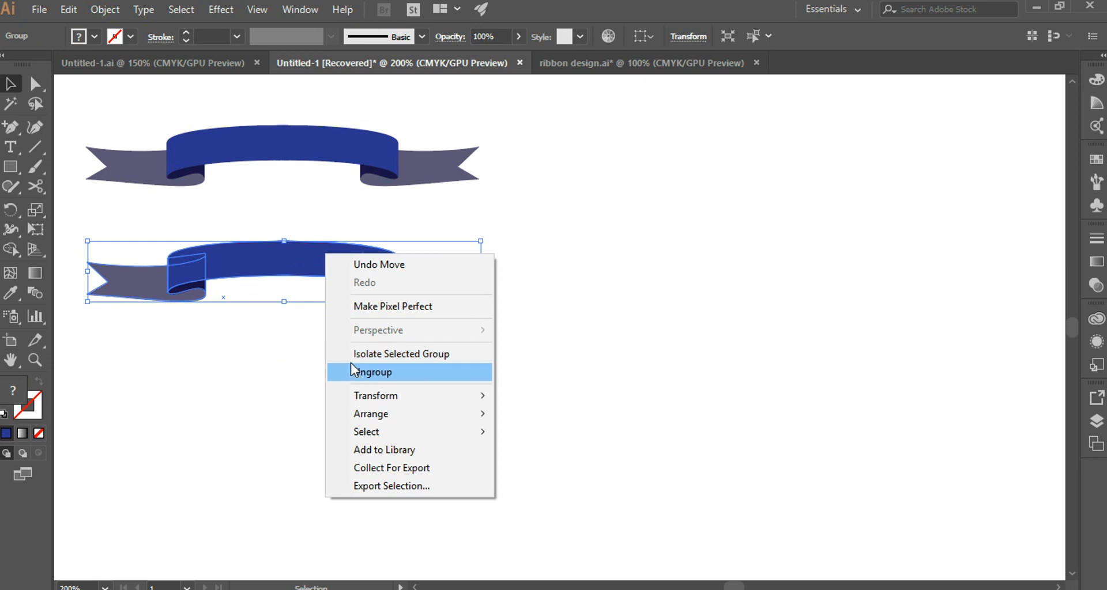
click(254, 275)
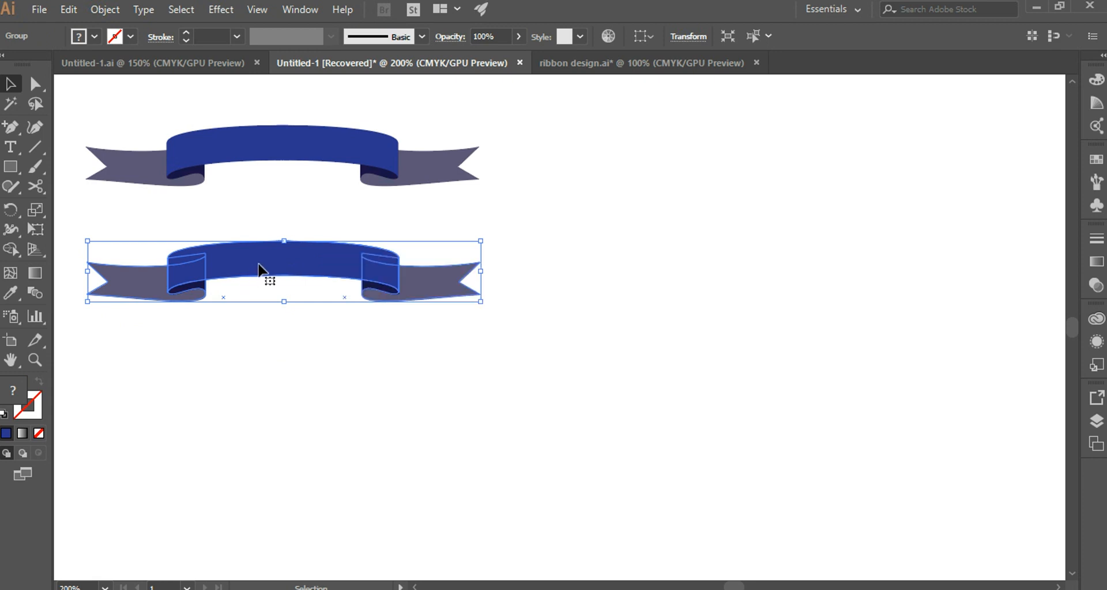
click(221, 9)
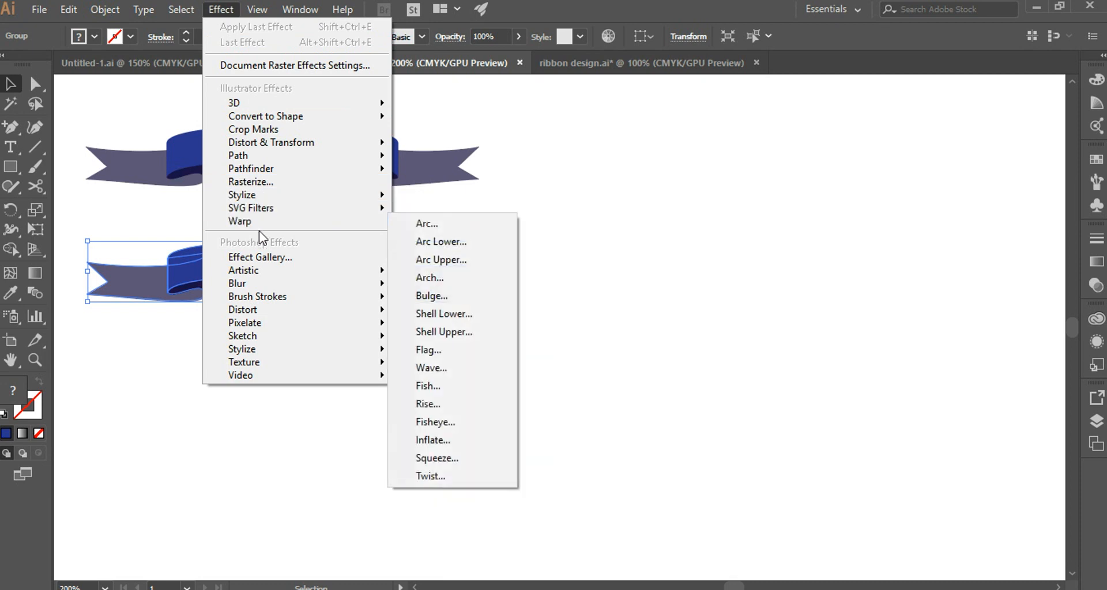
mouse_move(371, 222)
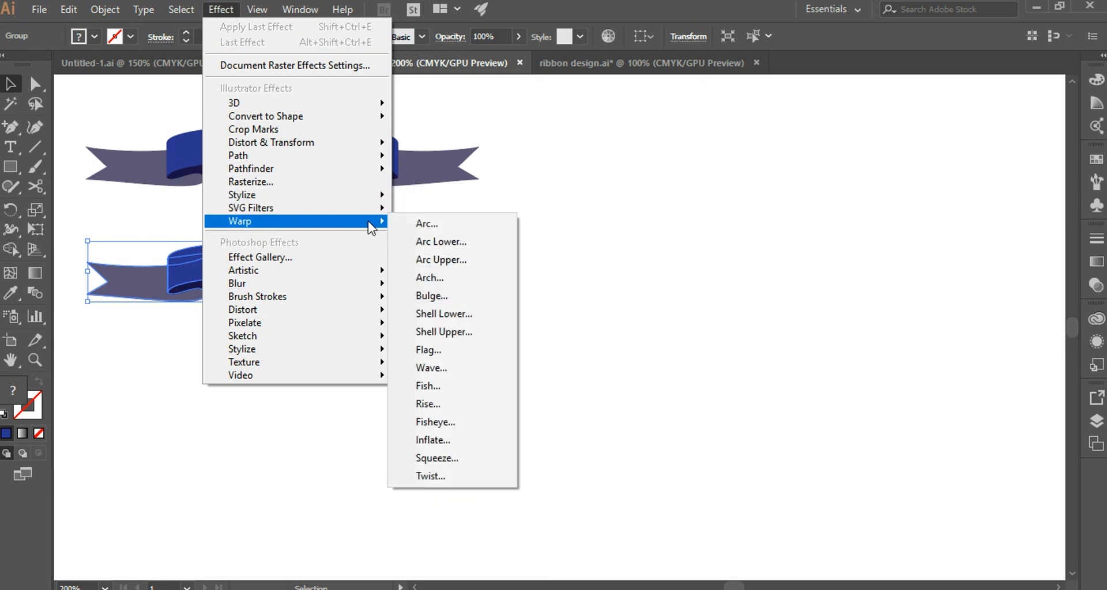
click(429, 224)
click(590, 383)
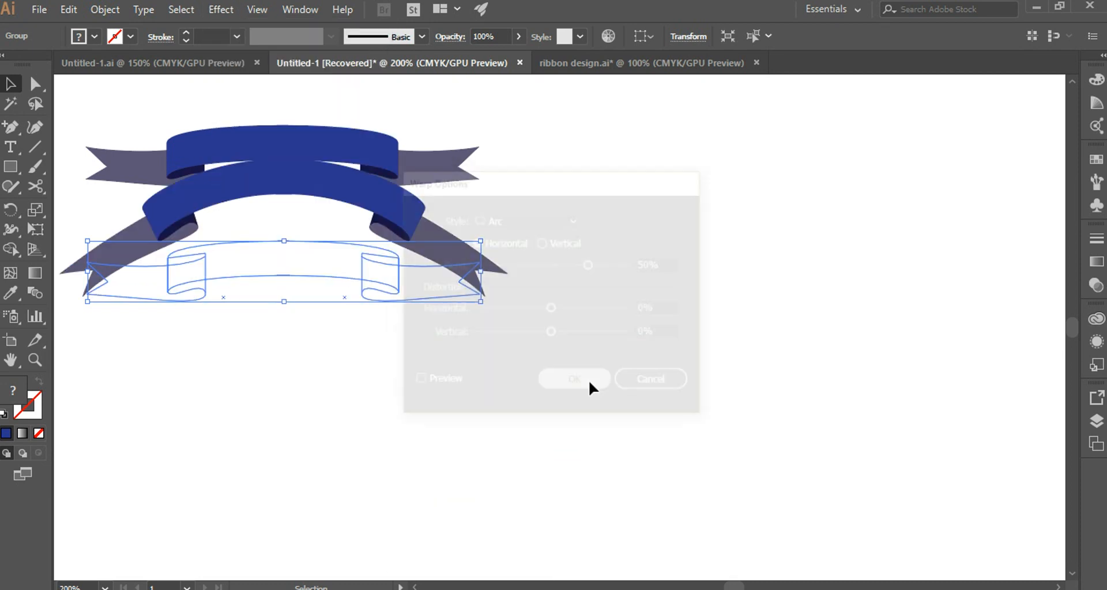
Move the arched ribbon down clear of the original and place a copy of the original ribbon below the arched one.
click(35, 83)
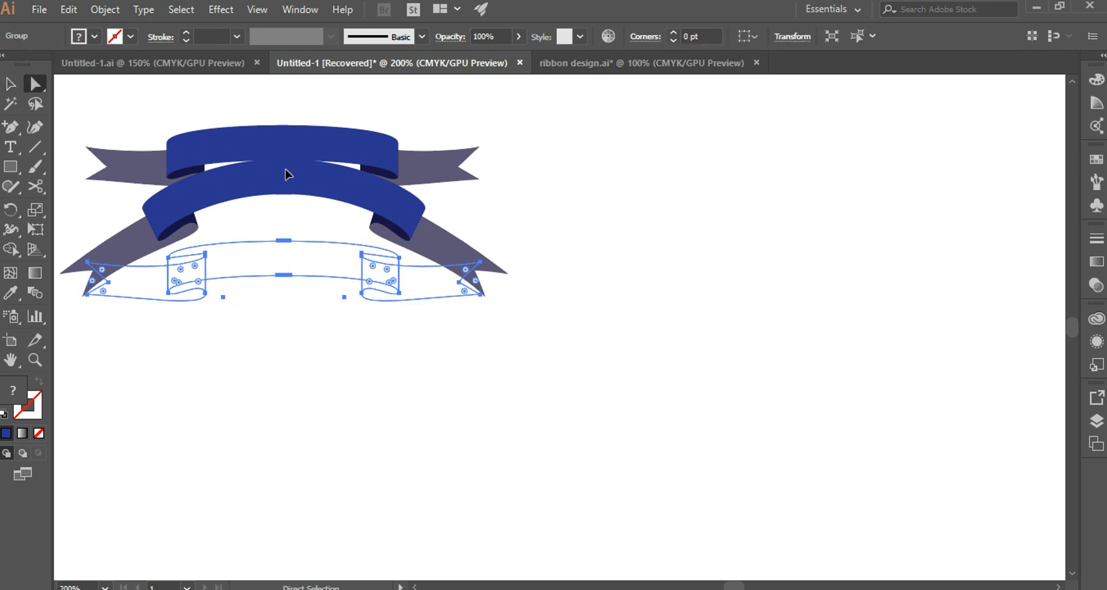
drag(285, 174, 288, 243)
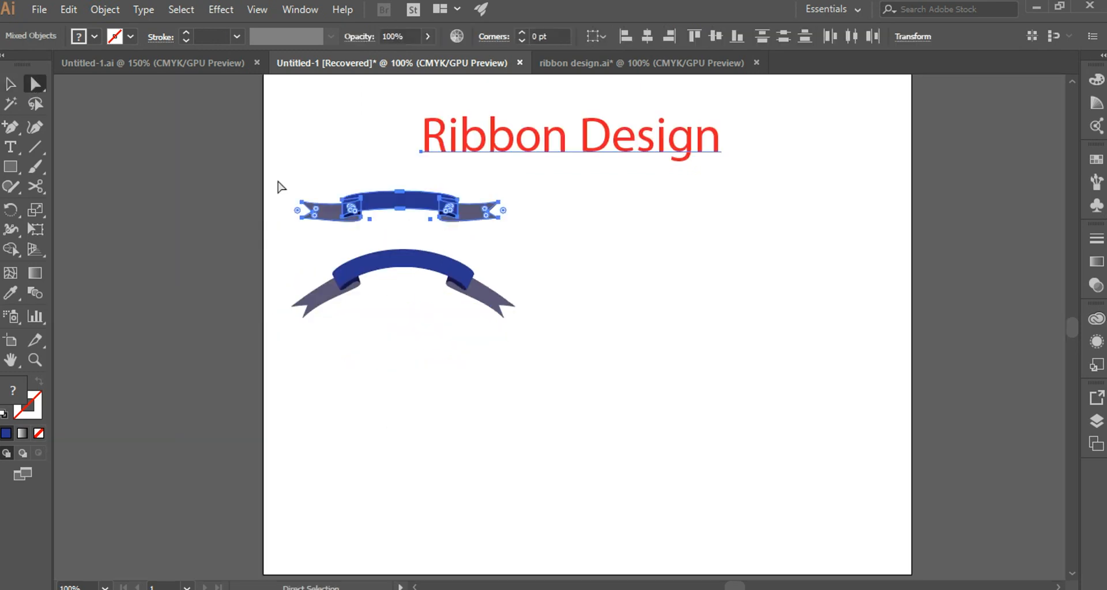
drag(278, 182, 539, 247)
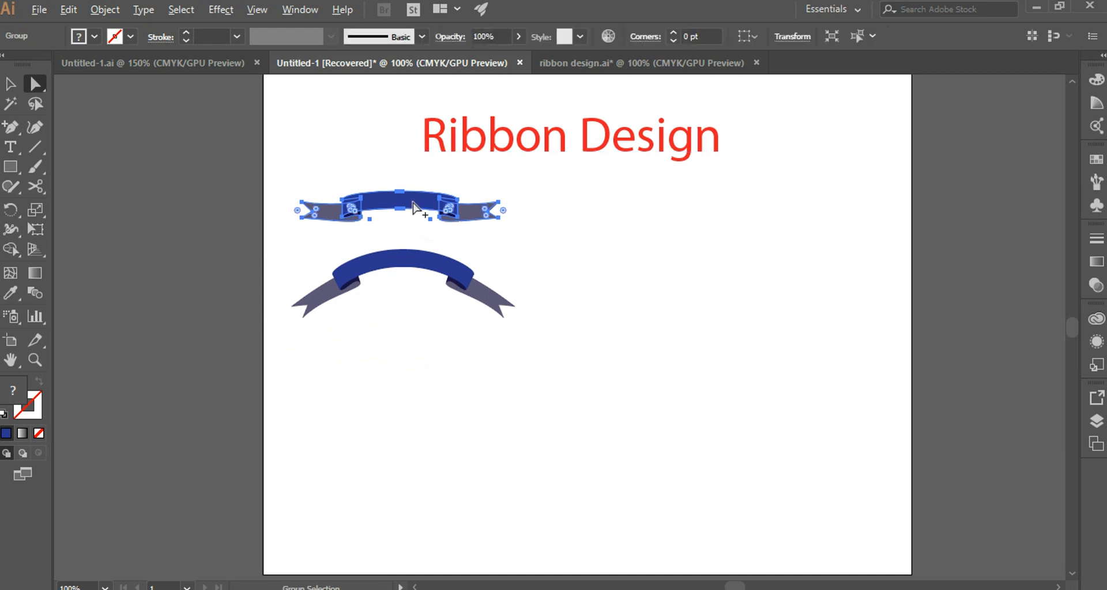
drag(413, 205, 417, 375)
key(ctrl+=)
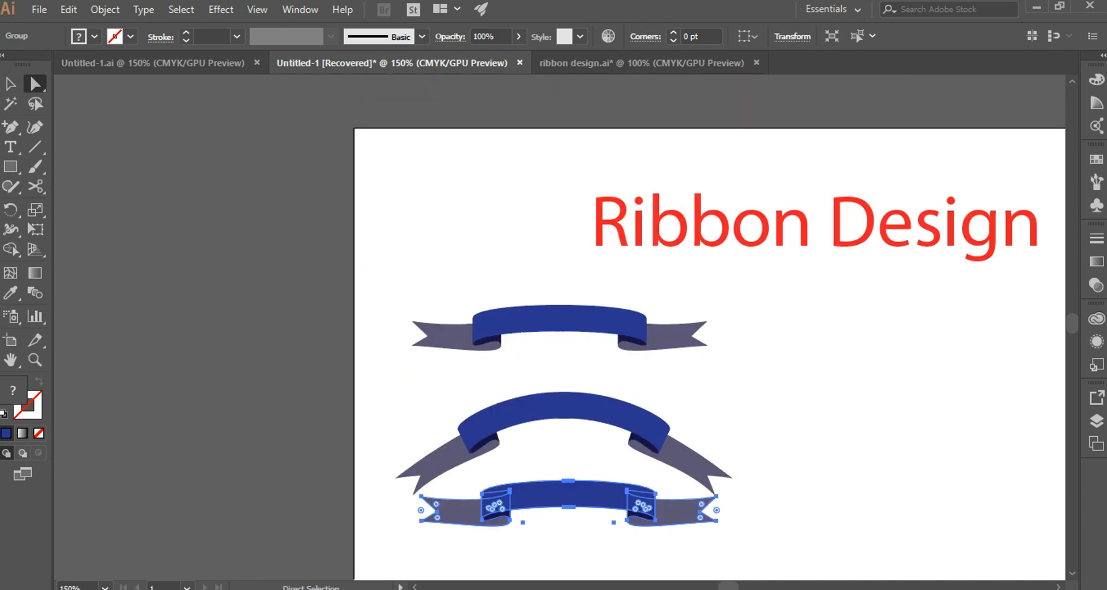
click(1072, 576)
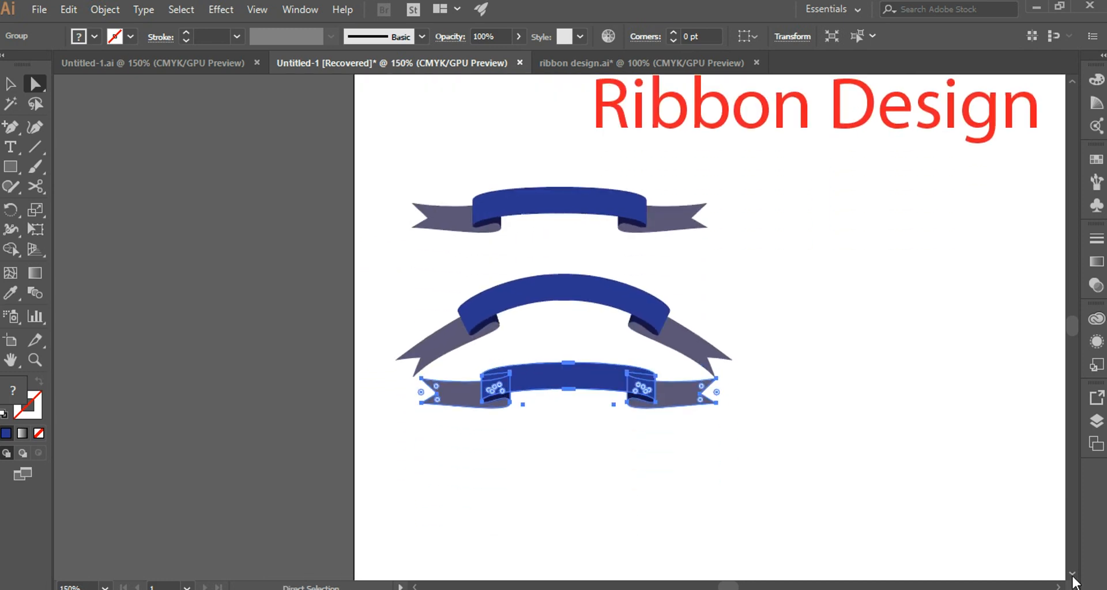
drag(571, 314, 543, 412)
Ungroup the lowest ribbon copy and move it up closer to the arched ribbon.
right_click(582, 417)
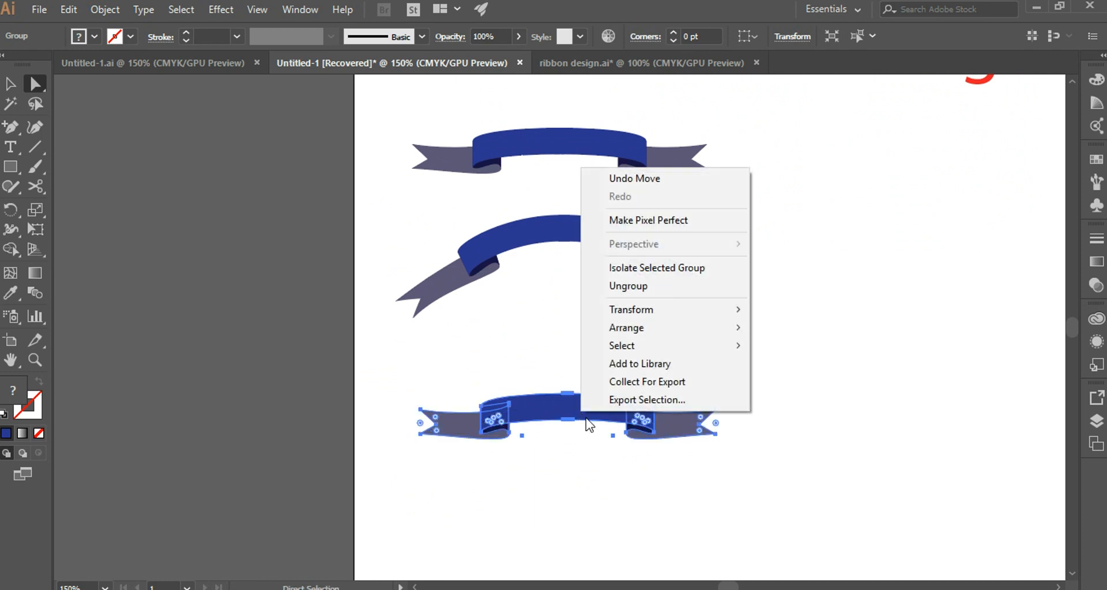
click(631, 287)
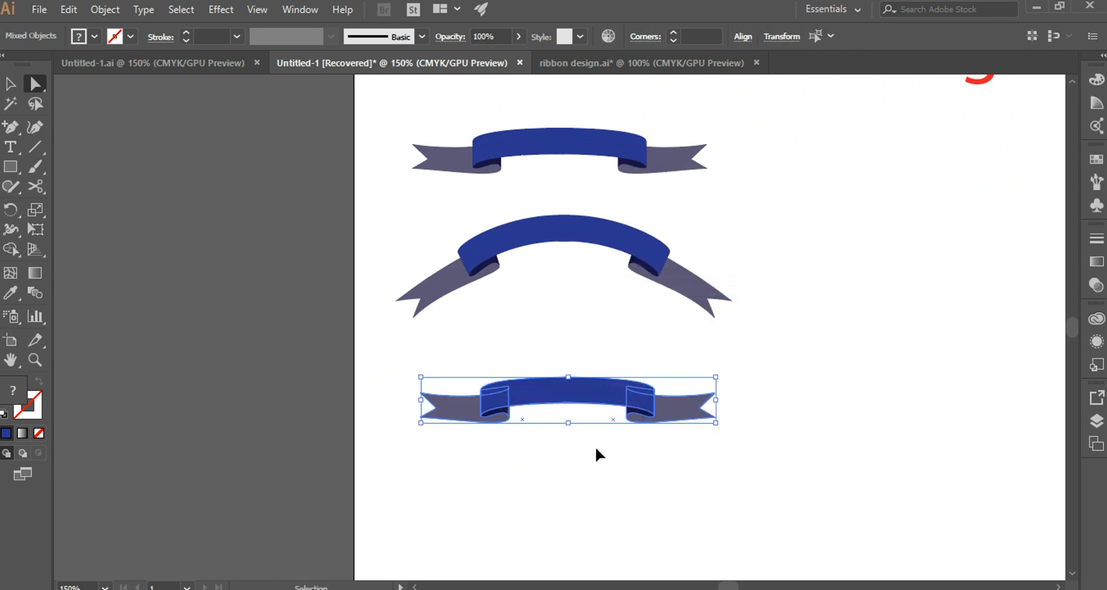
key(ctrl+z)
drag(573, 427, 573, 342)
click(521, 471)
Pull the left half's band, fold and tail away from the lowest ribbon and delete them.
click(519, 357)
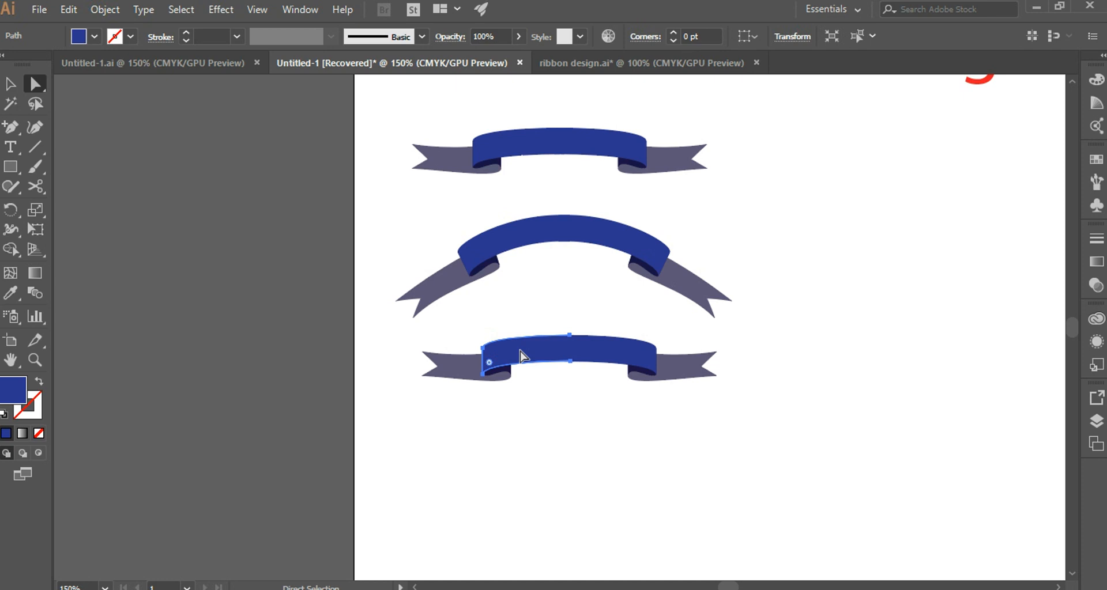
drag(520, 356, 518, 436)
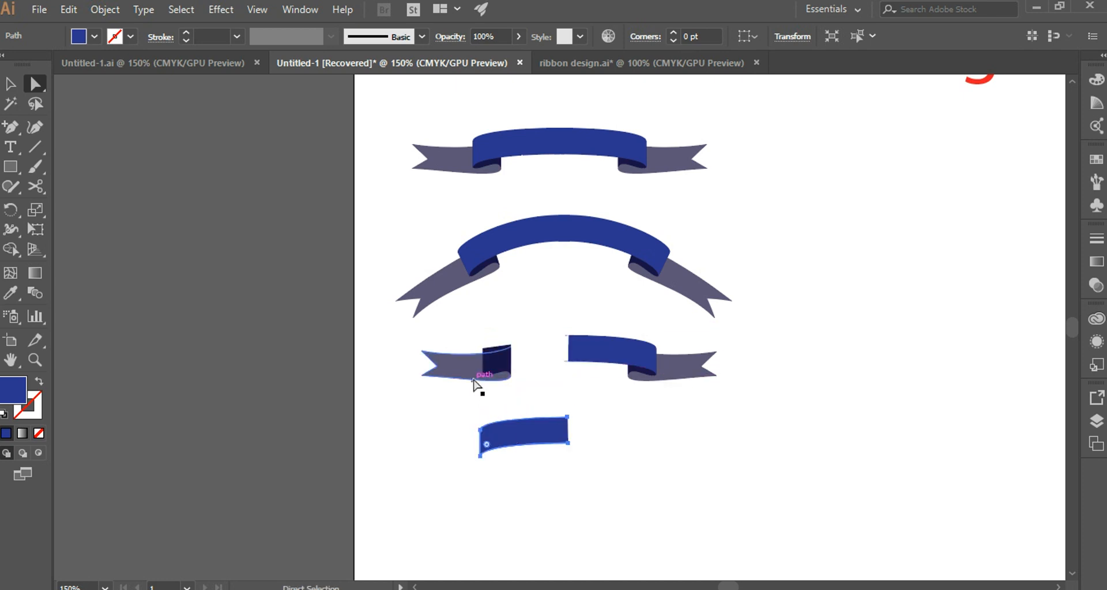
drag(405, 345, 542, 397)
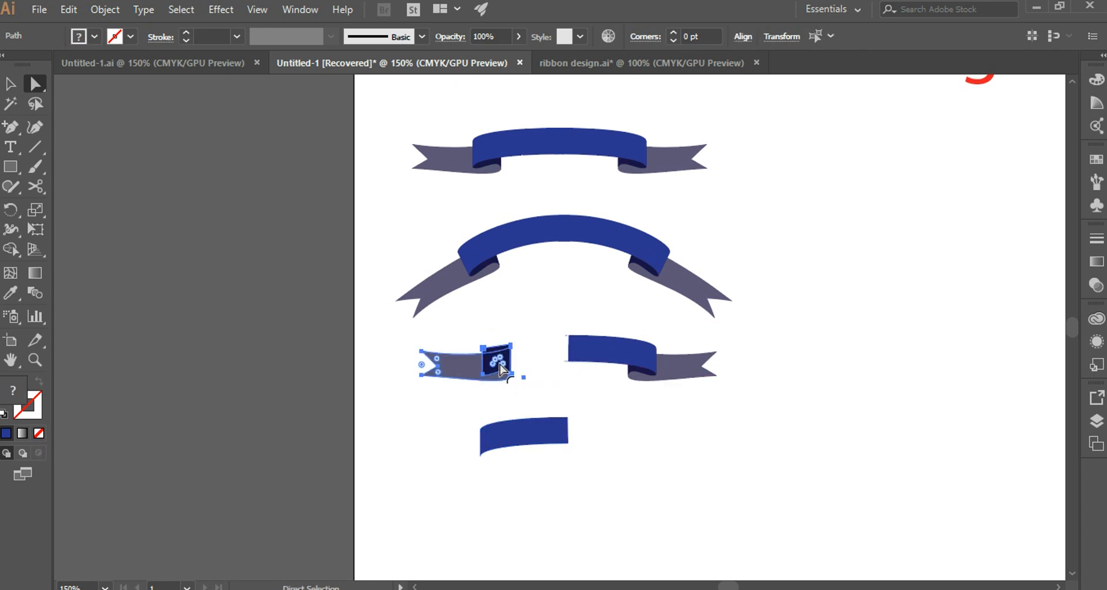
drag(499, 365, 482, 440)
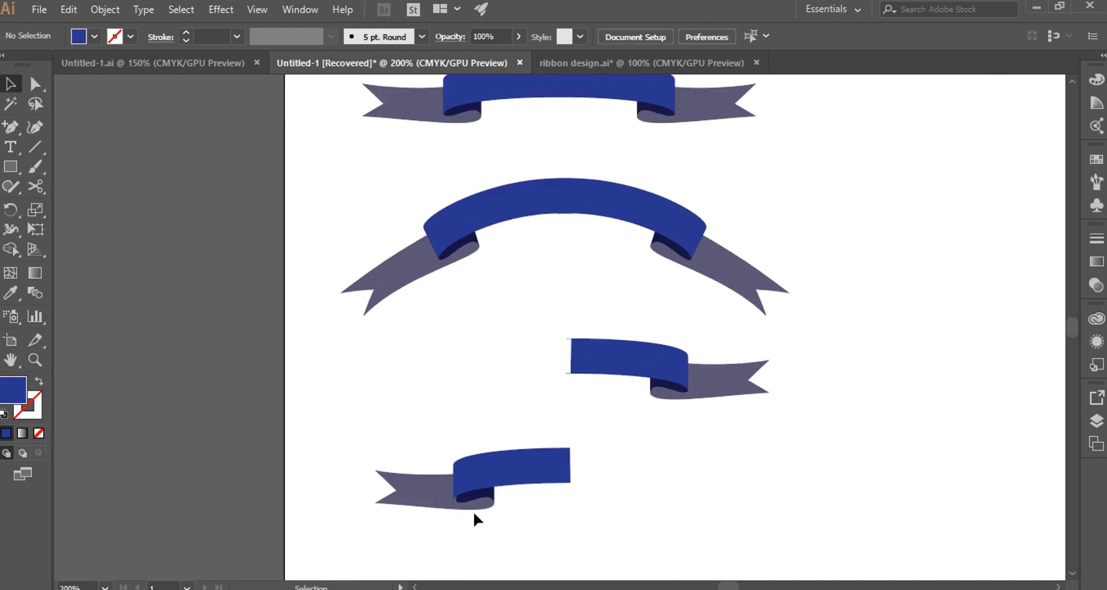
click(484, 502)
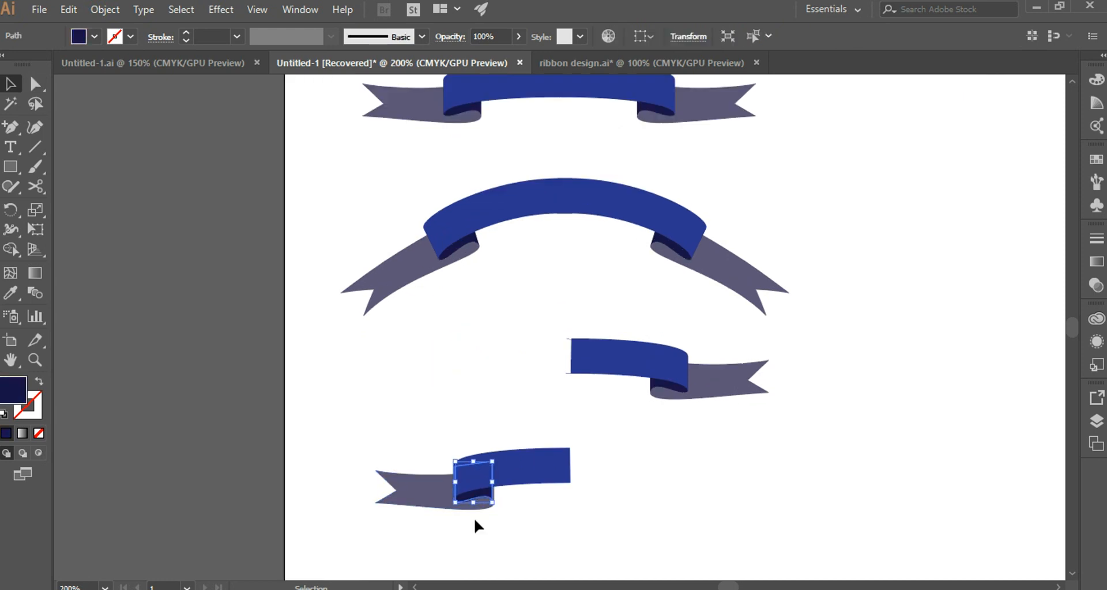
drag(353, 425, 606, 537)
key(Delete)
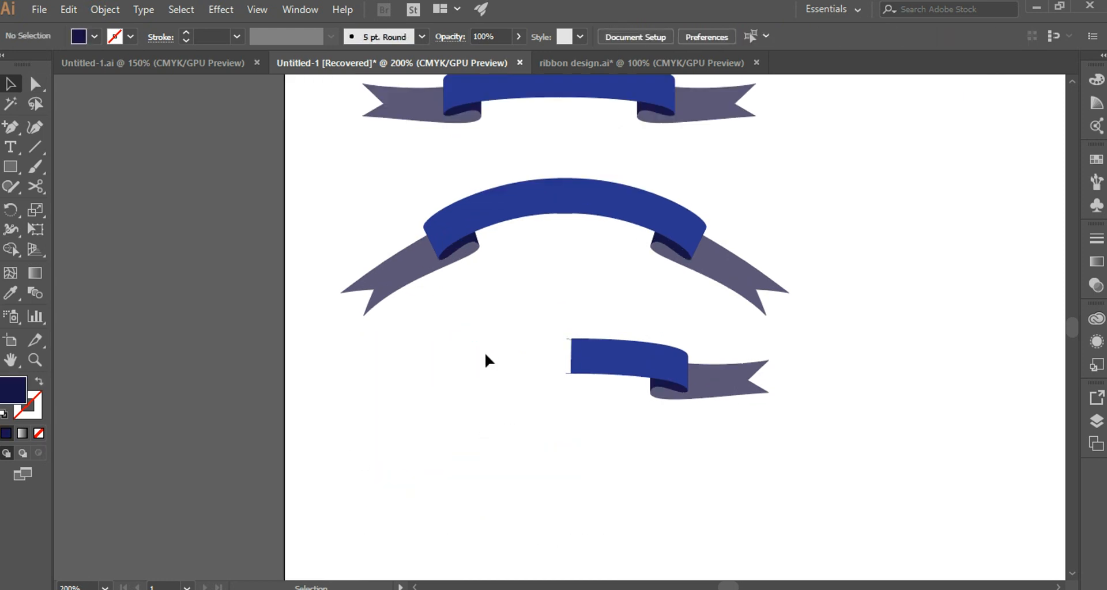
Reflect a copy of the remaining right ribbon half across the vertical axis and move the copy to its left.
key(a)
drag(526, 322, 785, 461)
drag(637, 366, 610, 404)
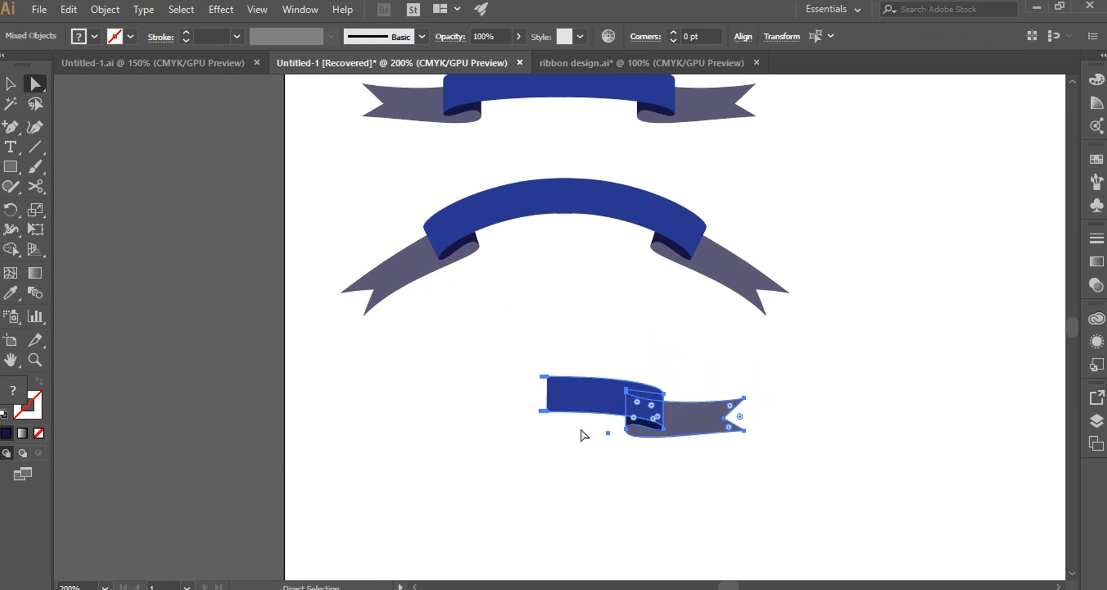
right_click(619, 399)
mouse_move(694, 297)
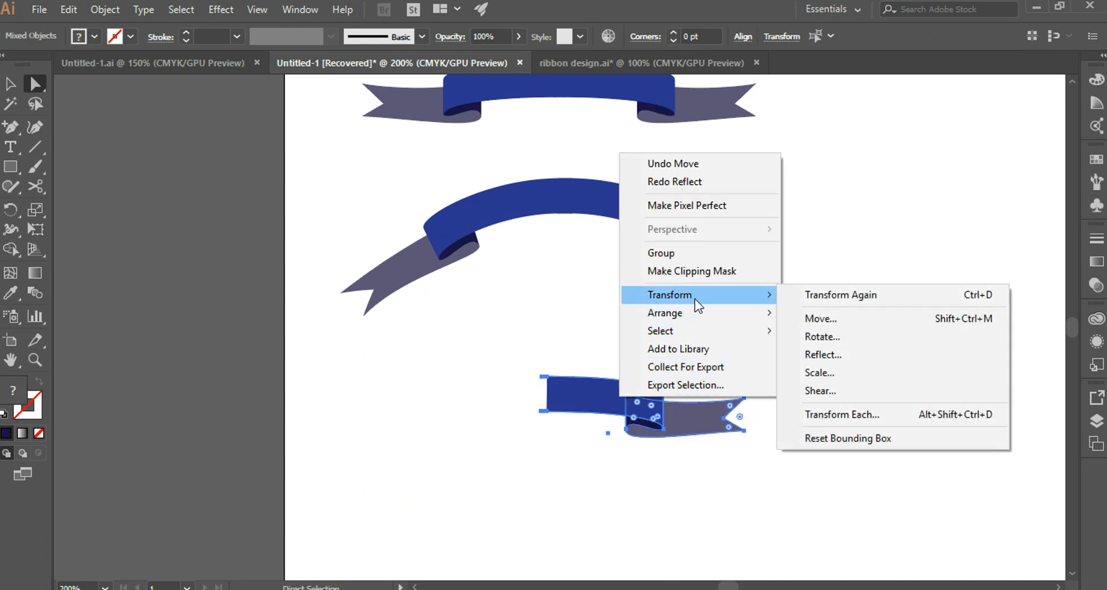
click(823, 354)
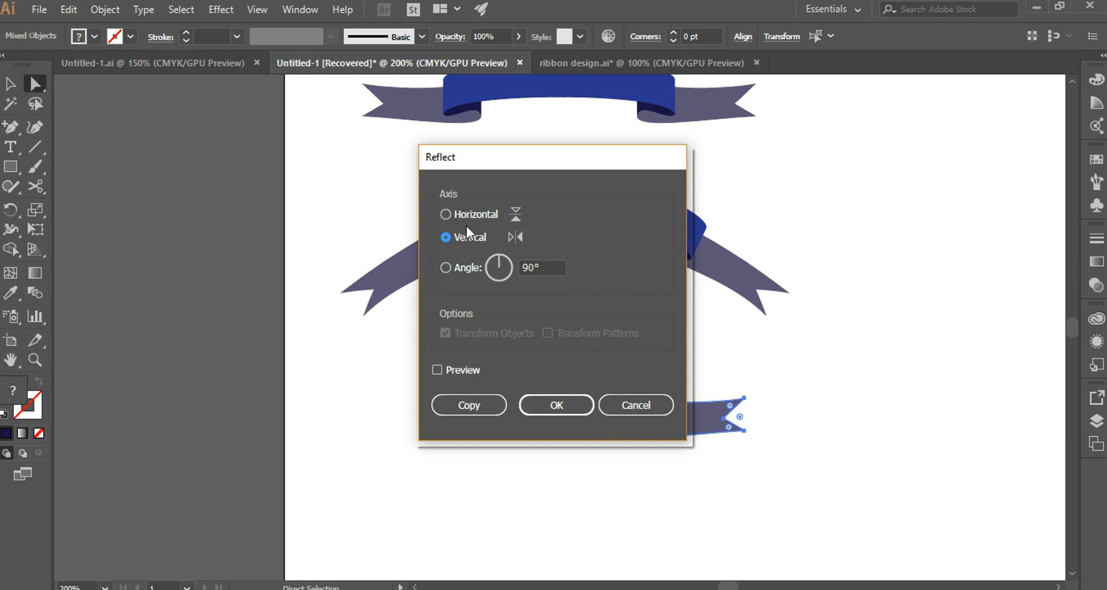
click(476, 406)
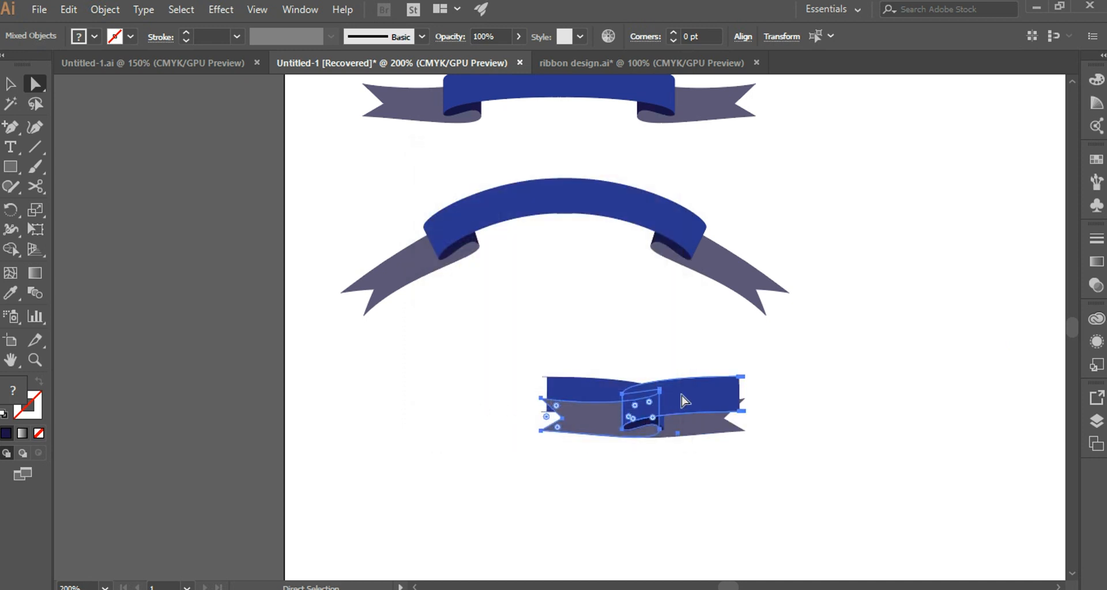
drag(629, 404, 504, 407)
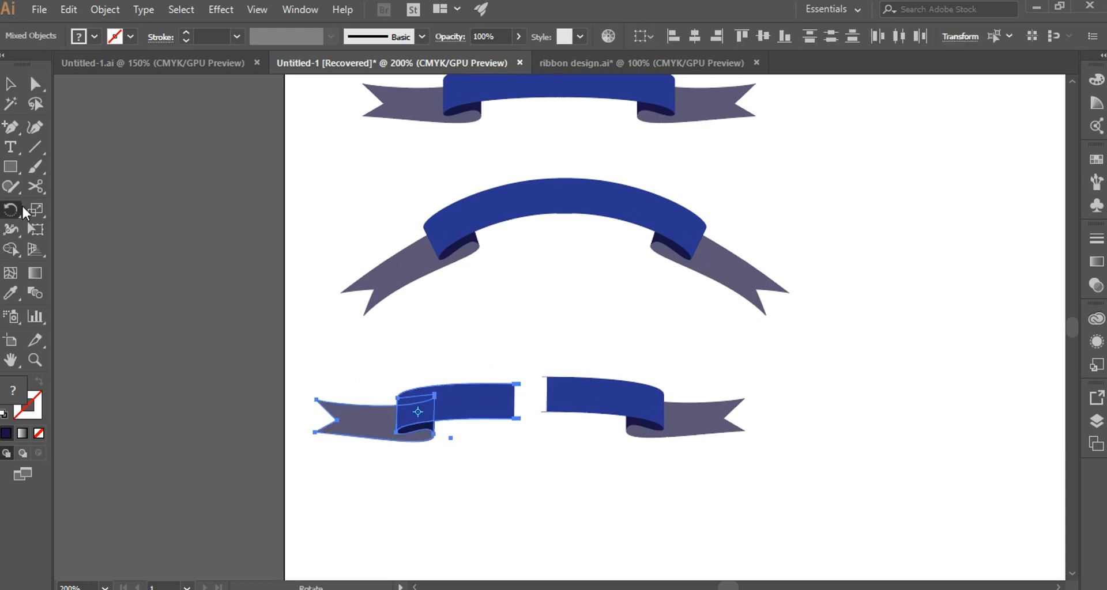
Flip the copied left half upside down with the Reflect tool and move it until its band meets the right half.
click(15, 208)
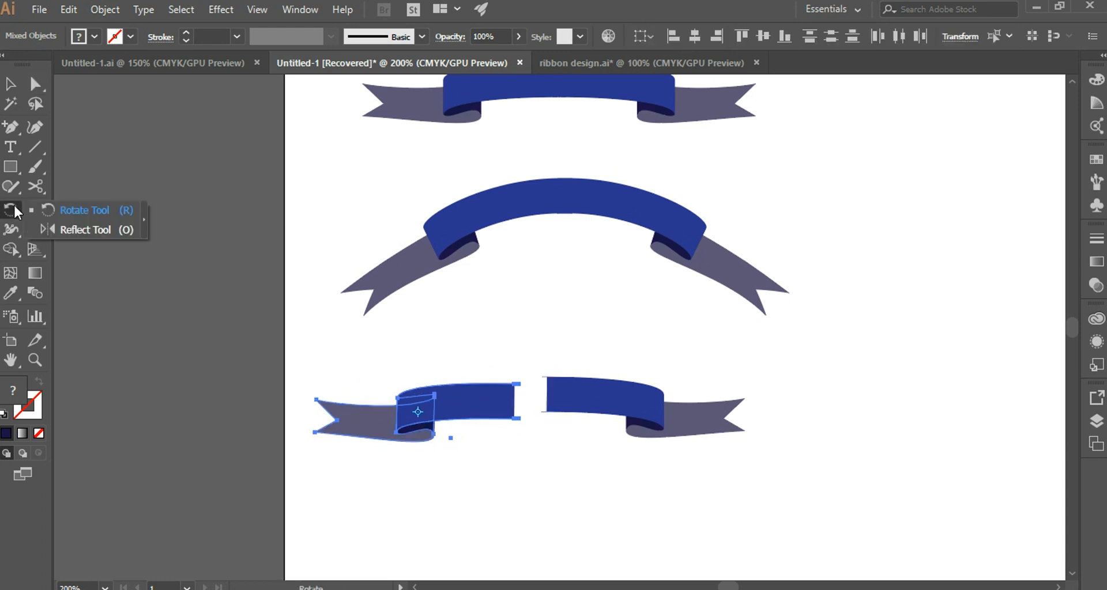
click(80, 229)
drag(457, 396, 455, 430)
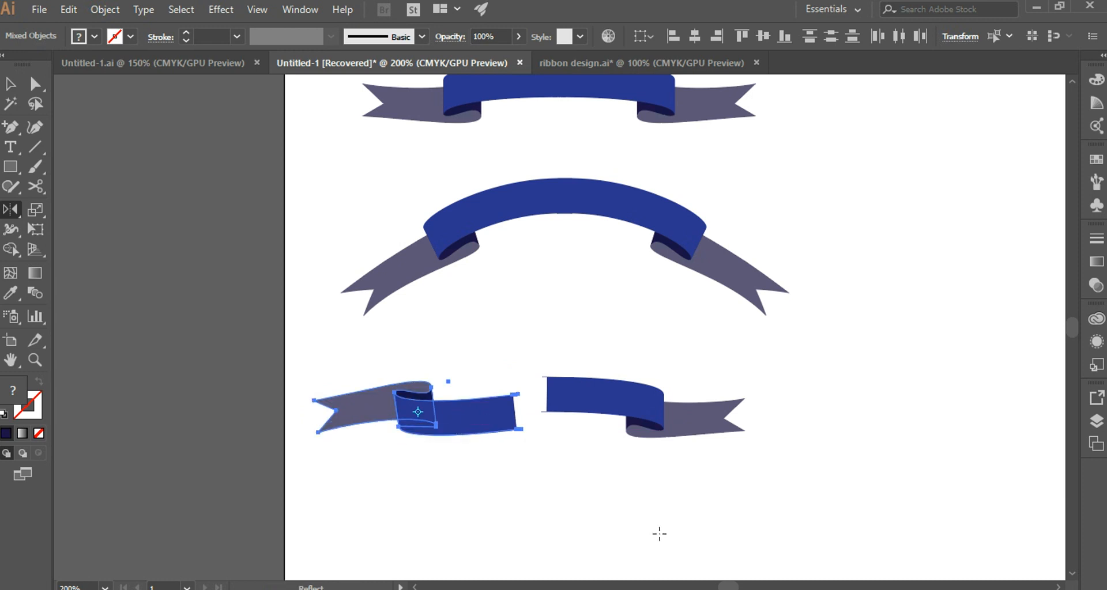
mouse_move(491, 419)
mouse_down()
mouse_move(463, 398)
mouse_move(494, 402)
mouse_up()
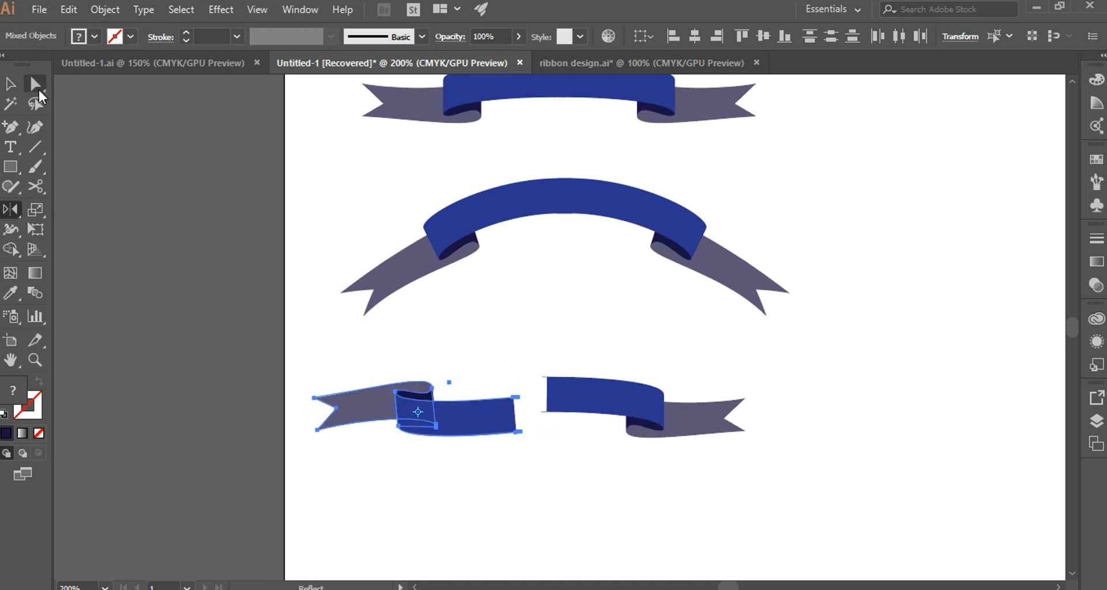
click(37, 88)
drag(487, 416, 511, 405)
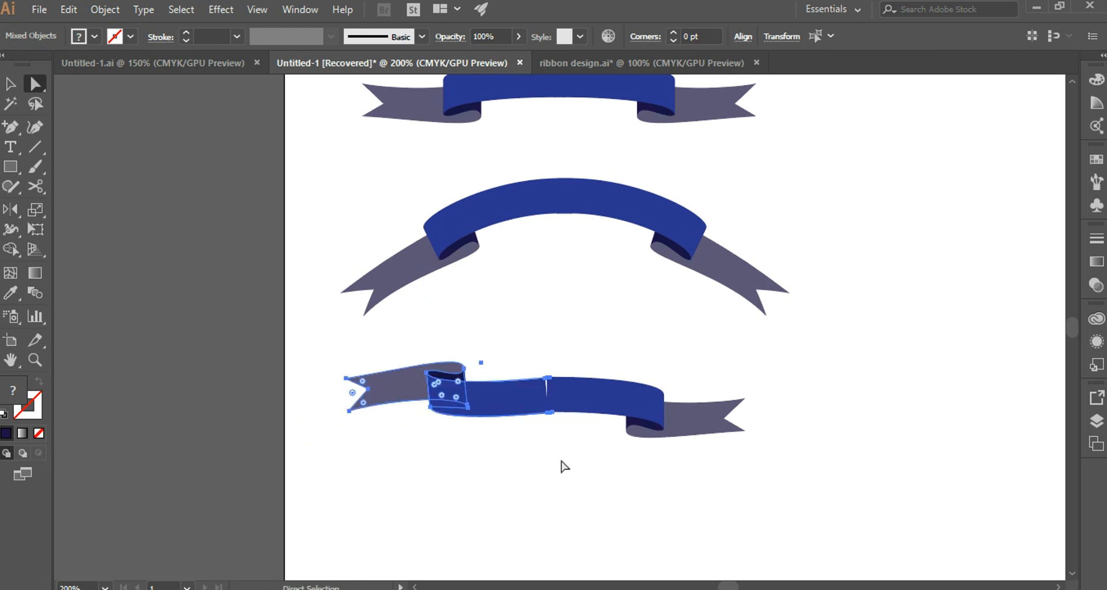
Group all pieces of the new S-shaped ribbon.
drag(55, 196, 884, 496)
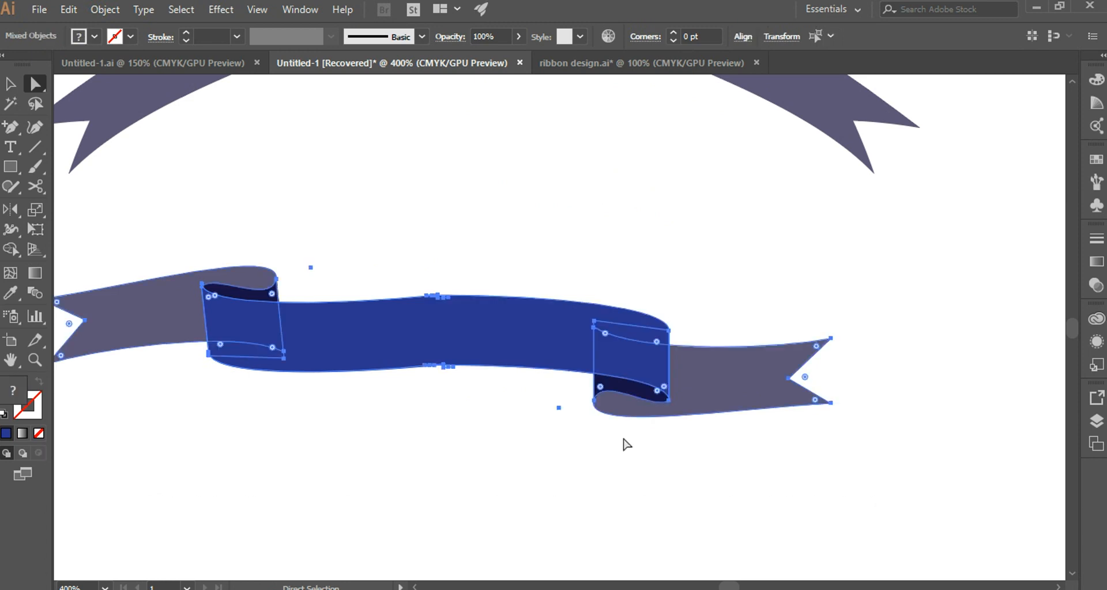
right_click(486, 335)
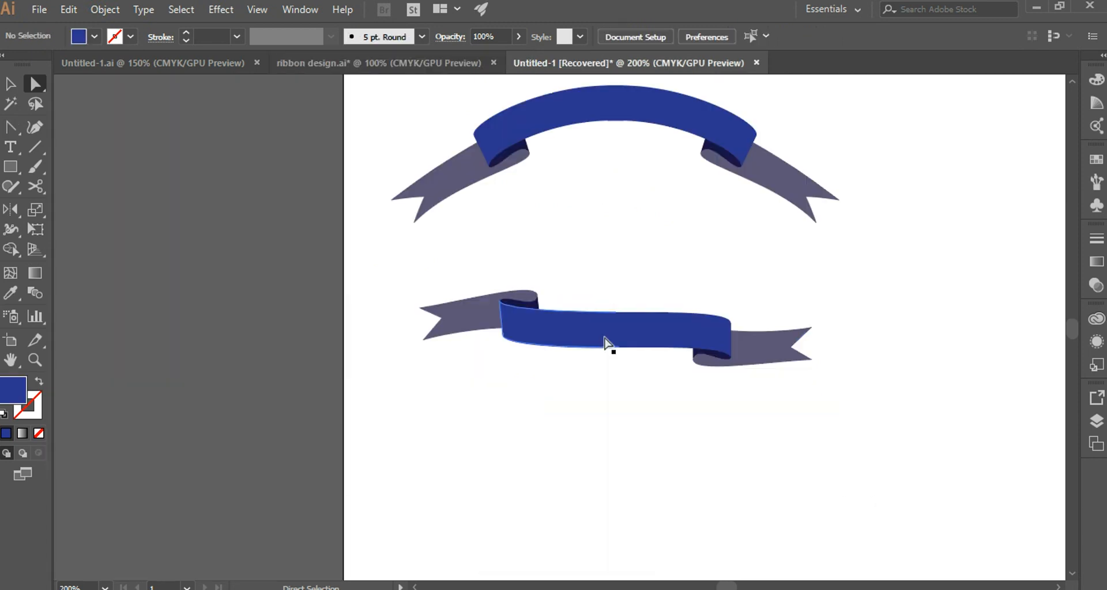
drag(607, 343, 612, 422)
key(ctrl+z)
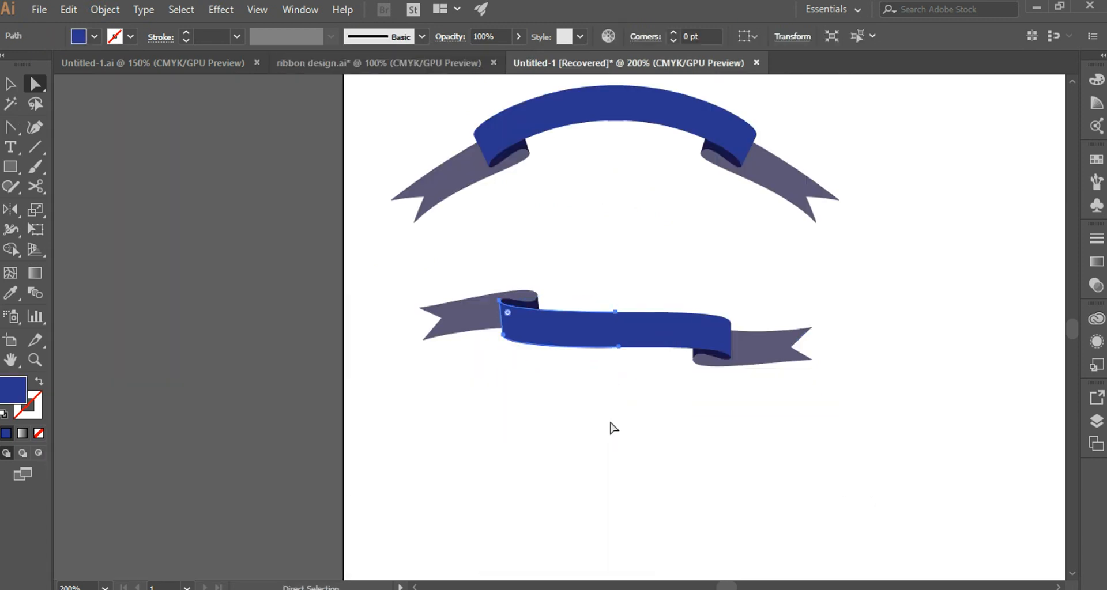
drag(382, 272, 818, 400)
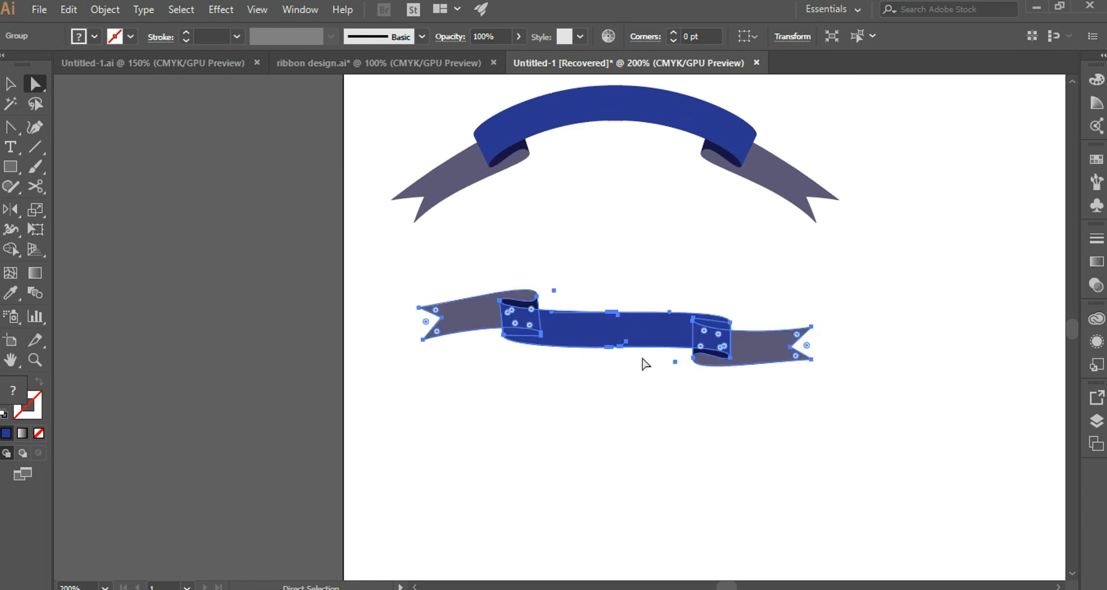
click(608, 254)
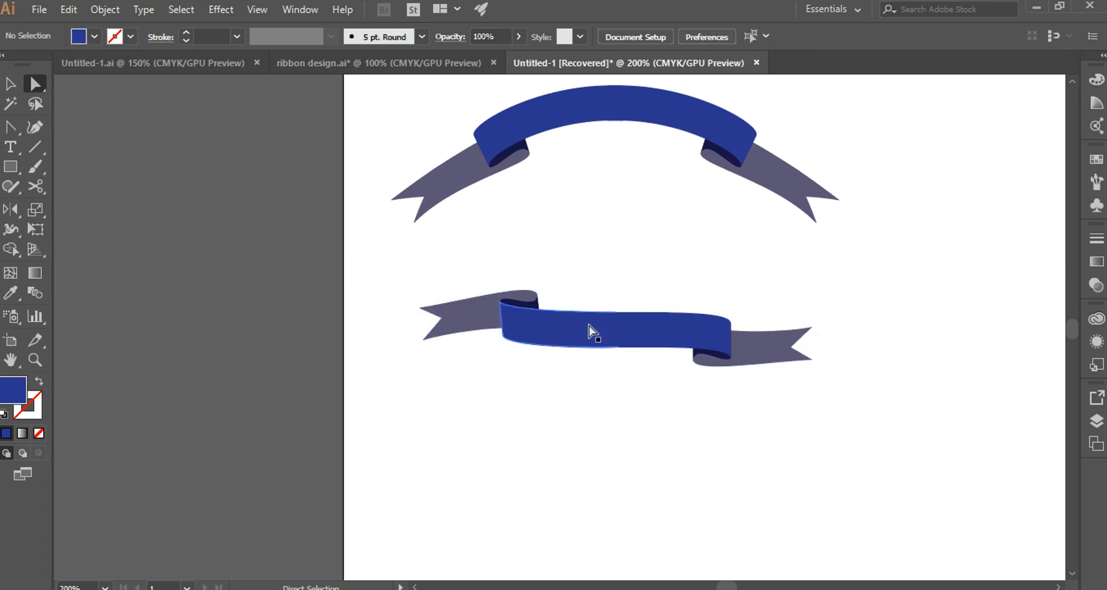
click(618, 334)
ctrl+click(655, 335)
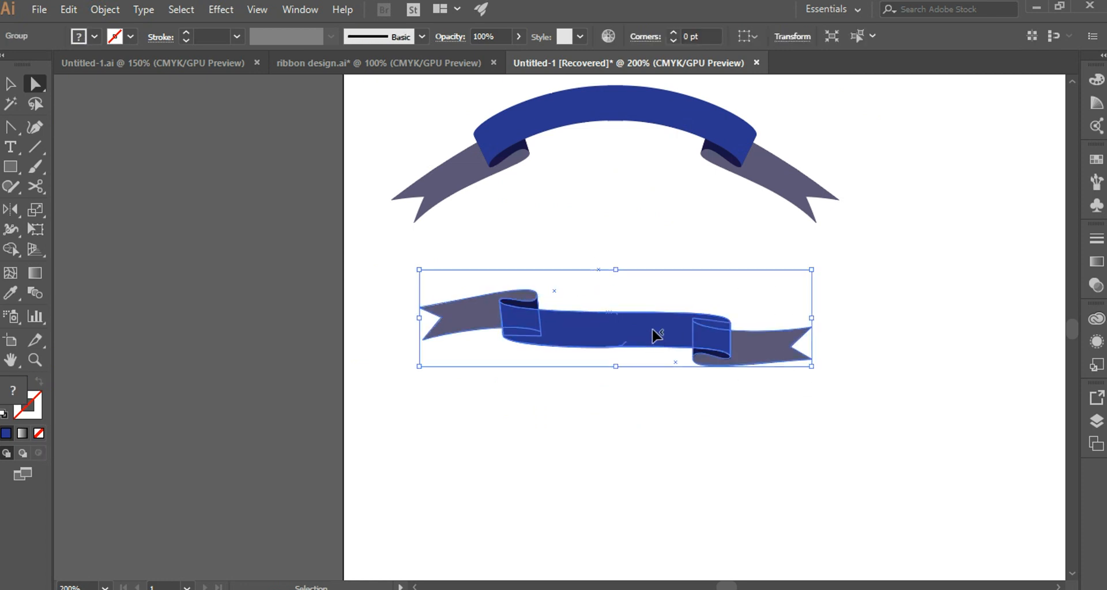
right_click(627, 330)
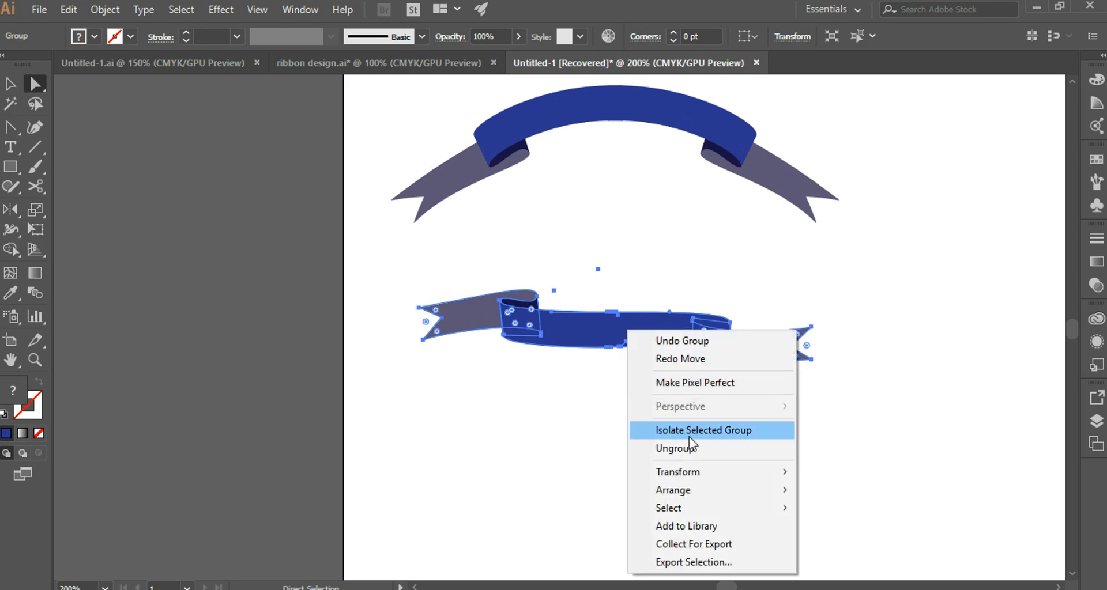
click(612, 274)
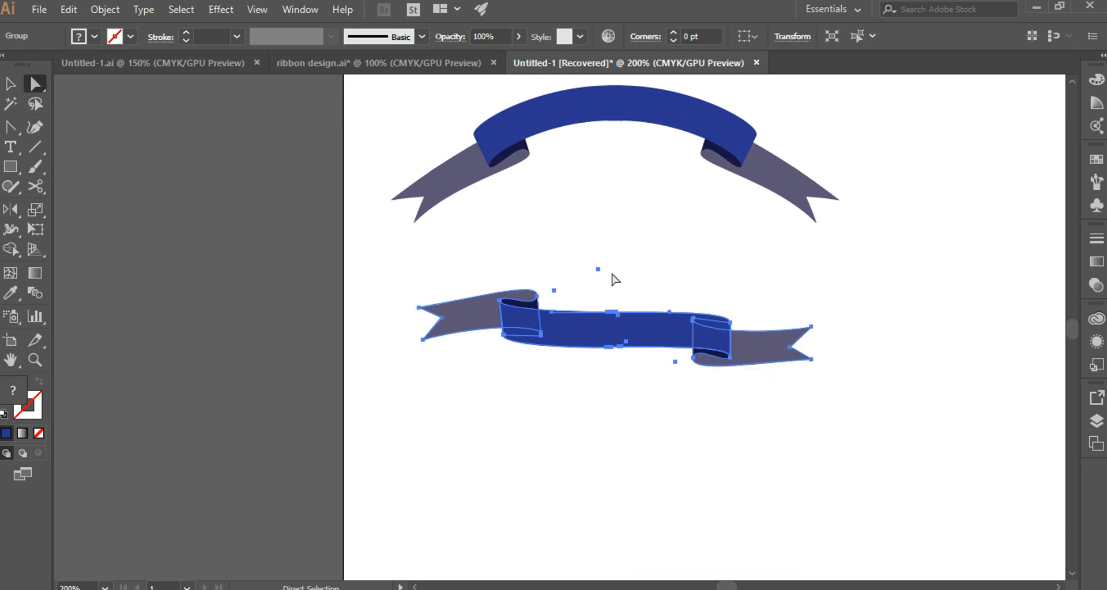
click(612, 274)
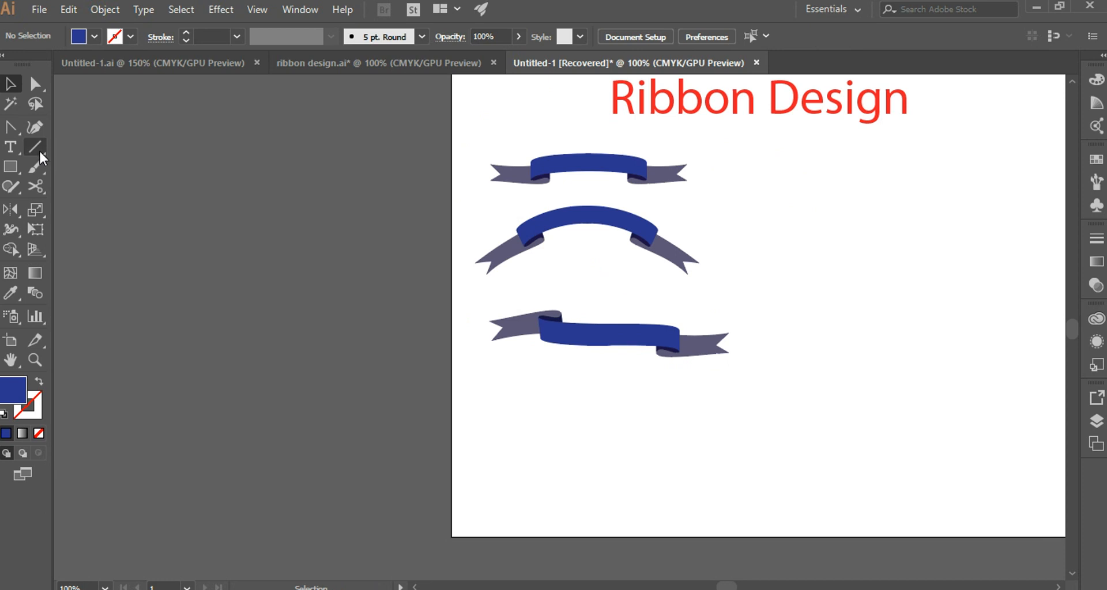
Duplicate the first, gently curved ribbon and place the copy below the S-shaped ribbon.
click(36, 85)
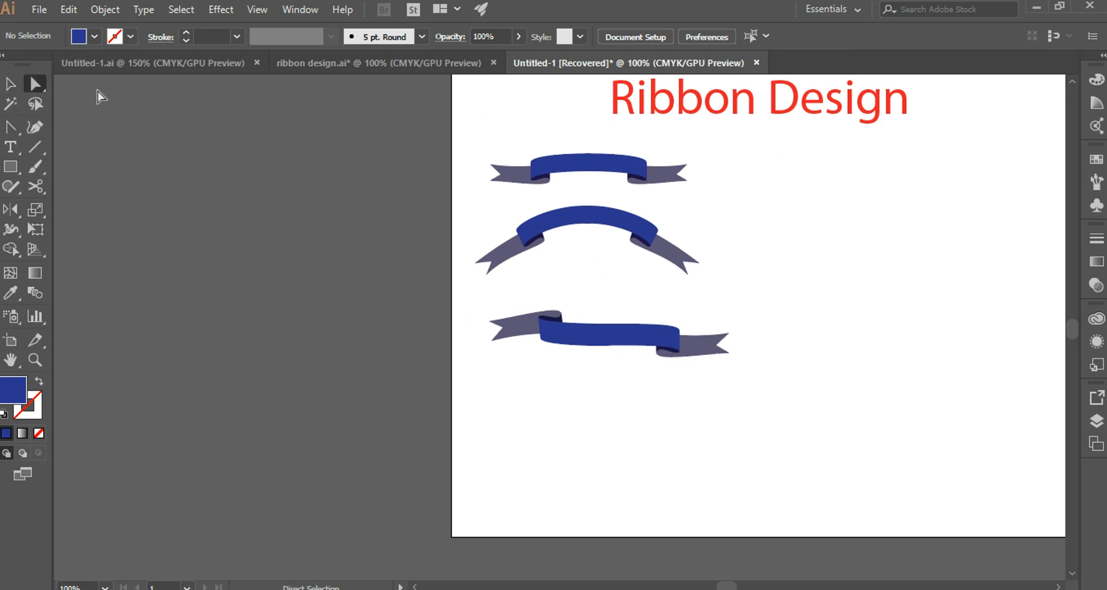
drag(469, 137, 727, 202)
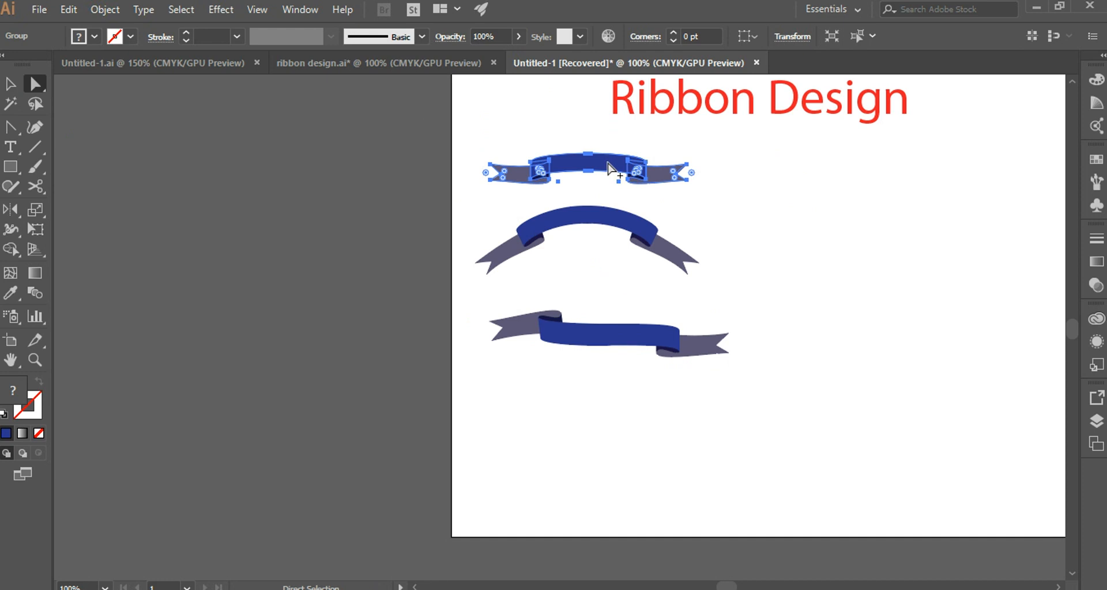
drag(608, 165, 616, 424)
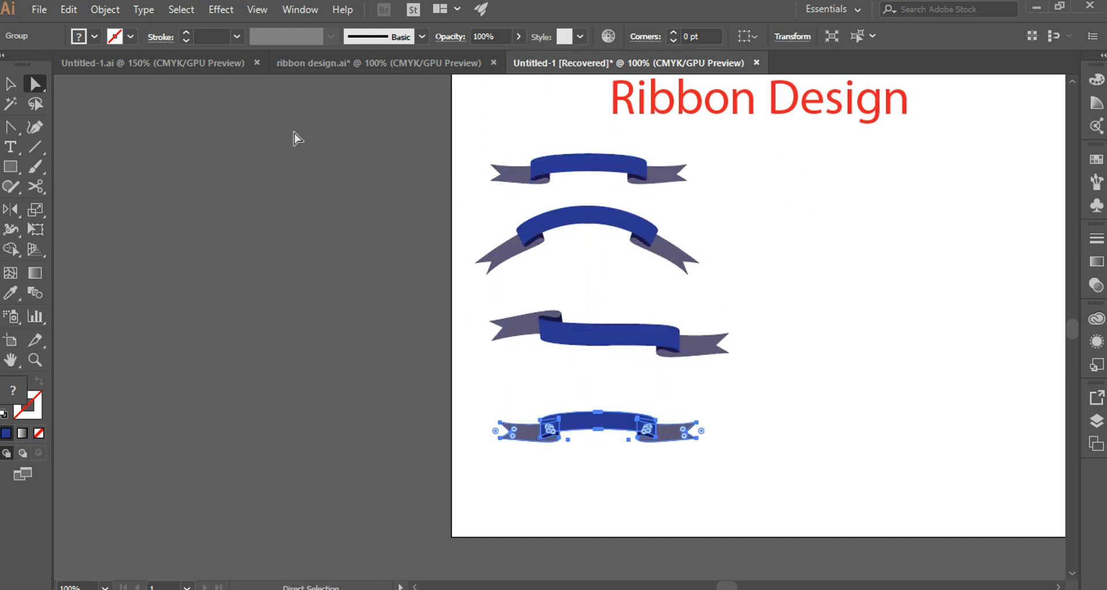
Apply a horizontal Rise warp with 50% bend to the lowest ribbon and move it up slightly.
click(222, 10)
mouse_move(255, 220)
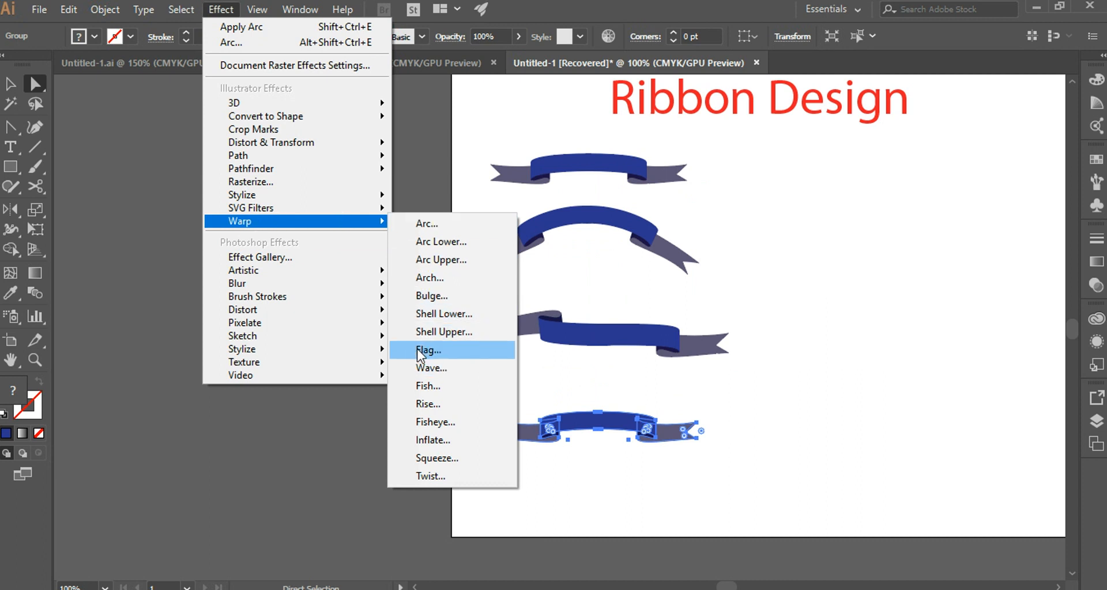
click(428, 386)
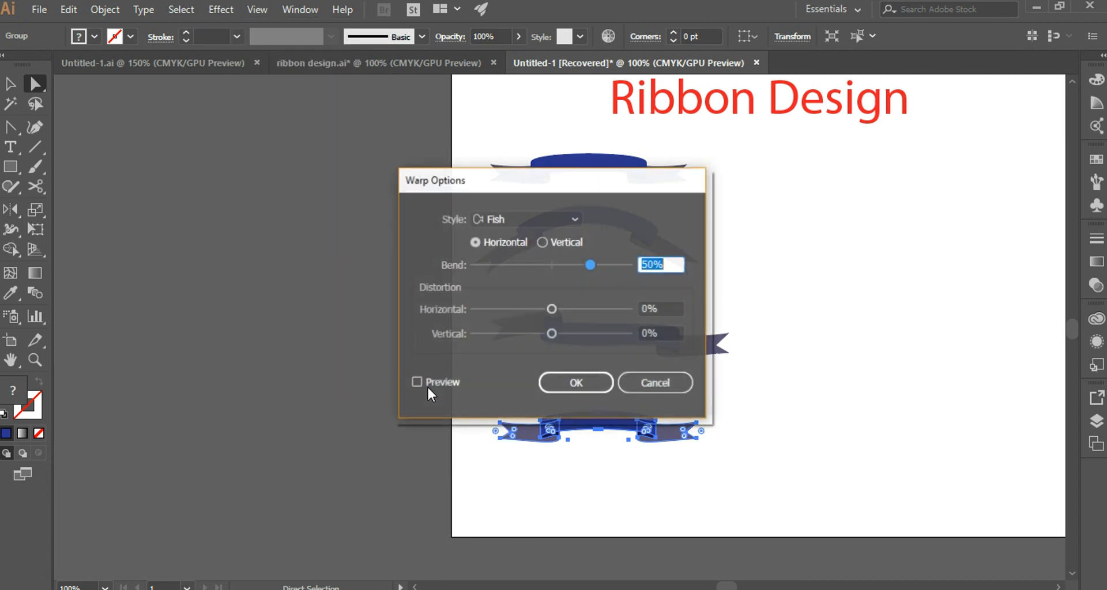
drag(639, 186, 1104, 147)
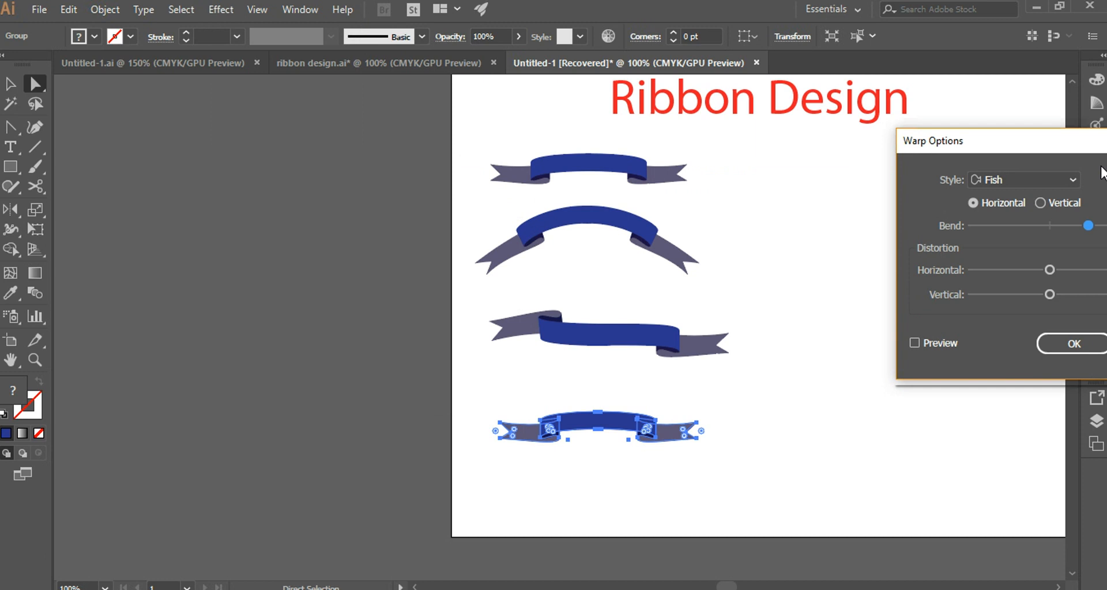
click(1067, 178)
click(1026, 385)
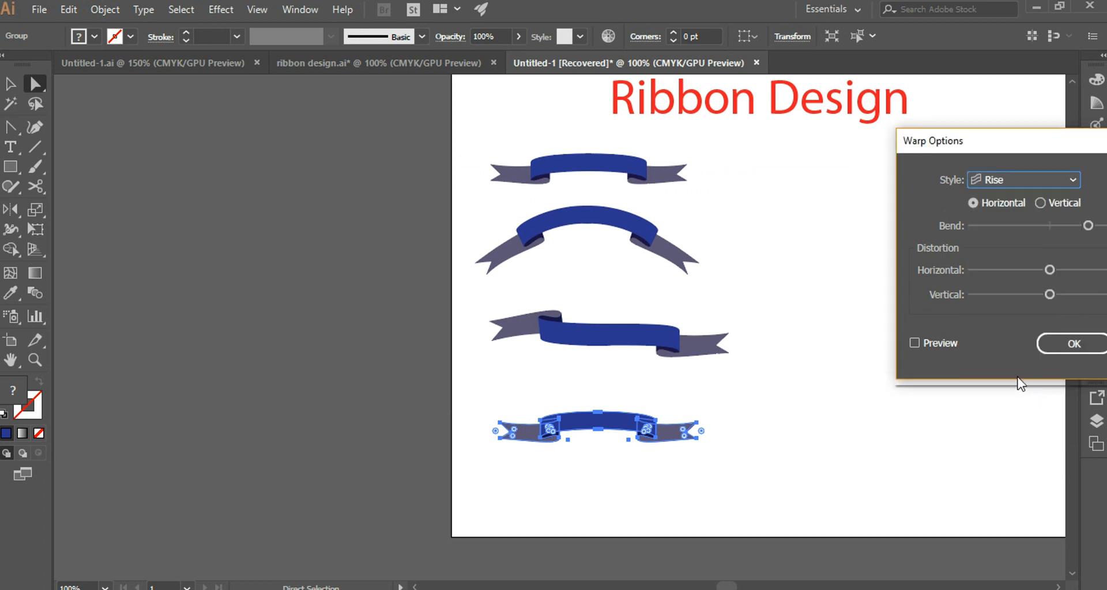
drag(1009, 144, 939, 129)
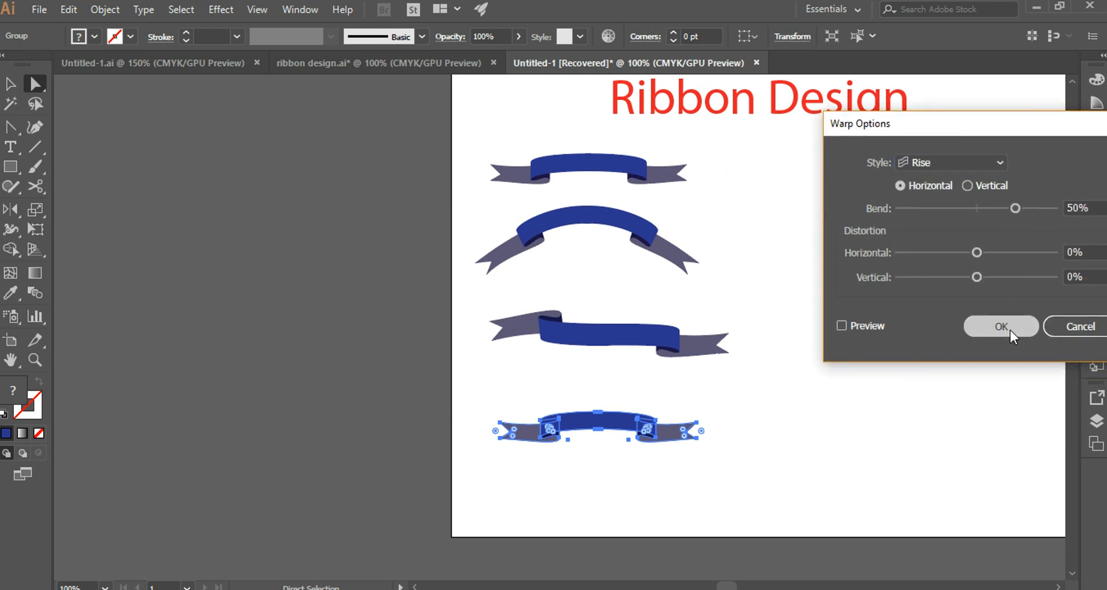
click(1010, 330)
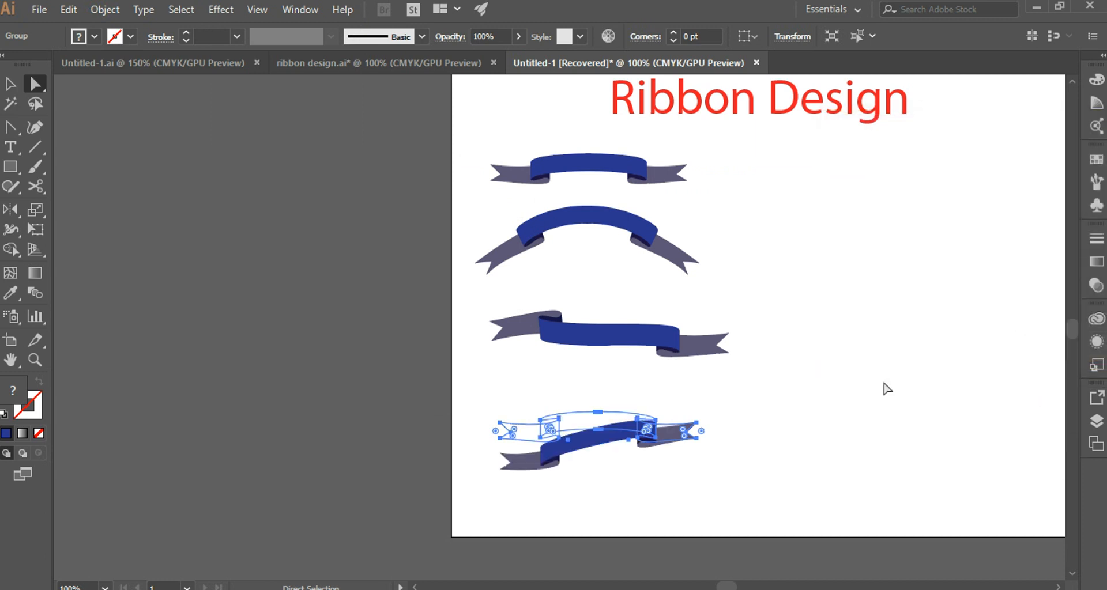
click(741, 451)
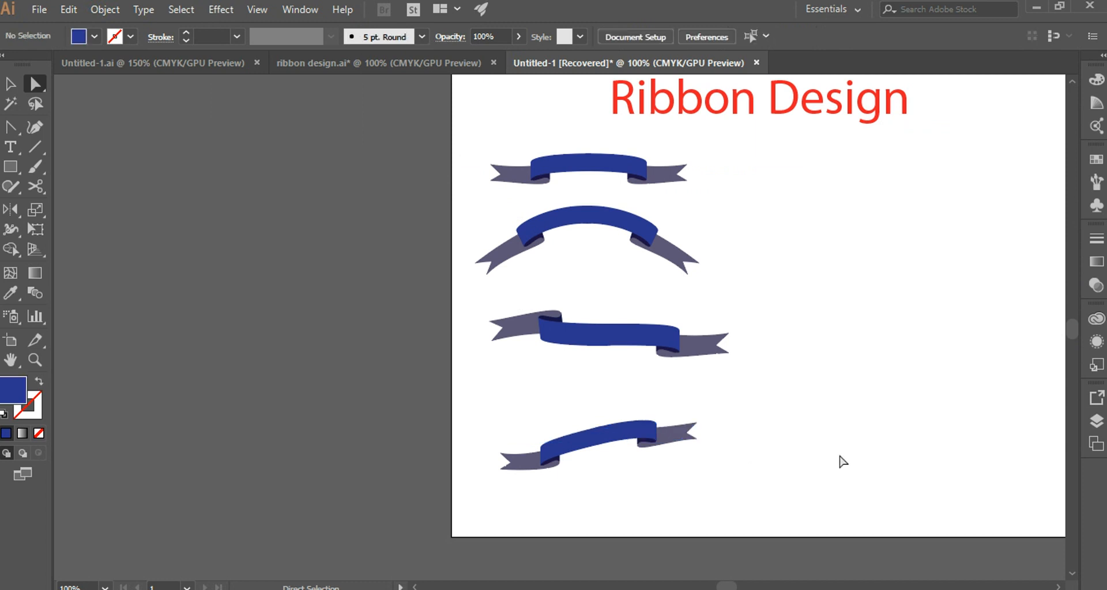
drag(460, 398, 689, 456)
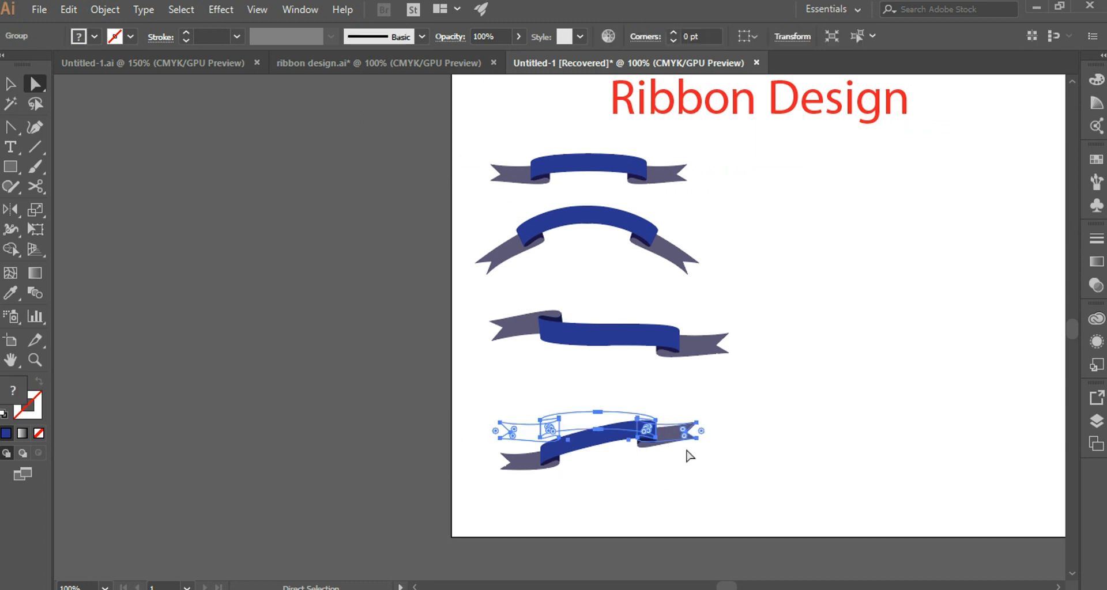
drag(617, 429, 618, 407)
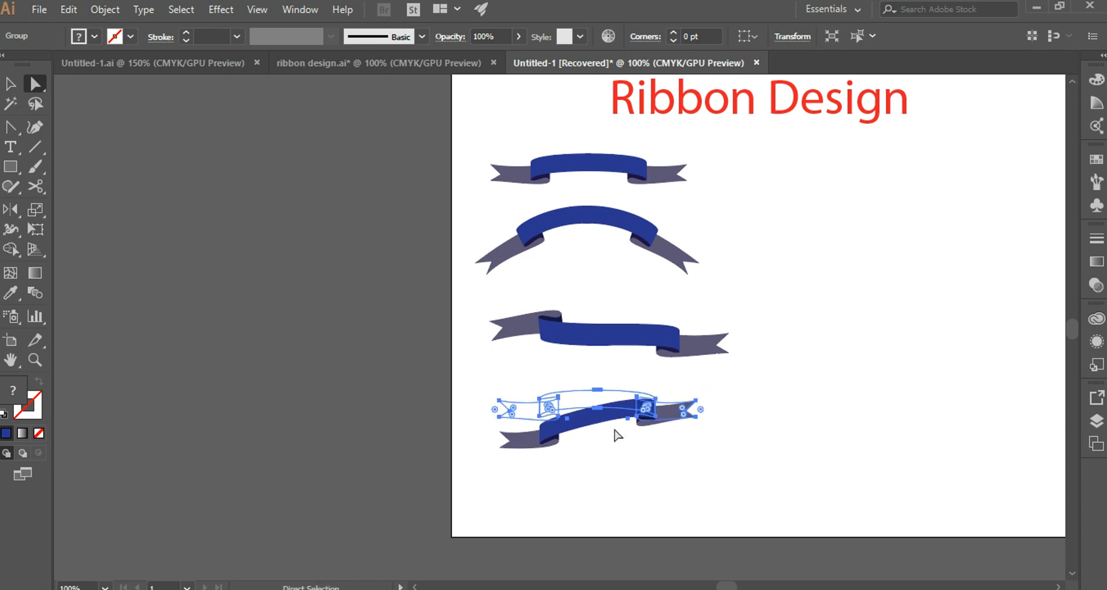
Duplicate the first ribbon and place the copy beside it to start a second column.
drag(470, 119, 722, 202)
drag(723, 202, 718, 202)
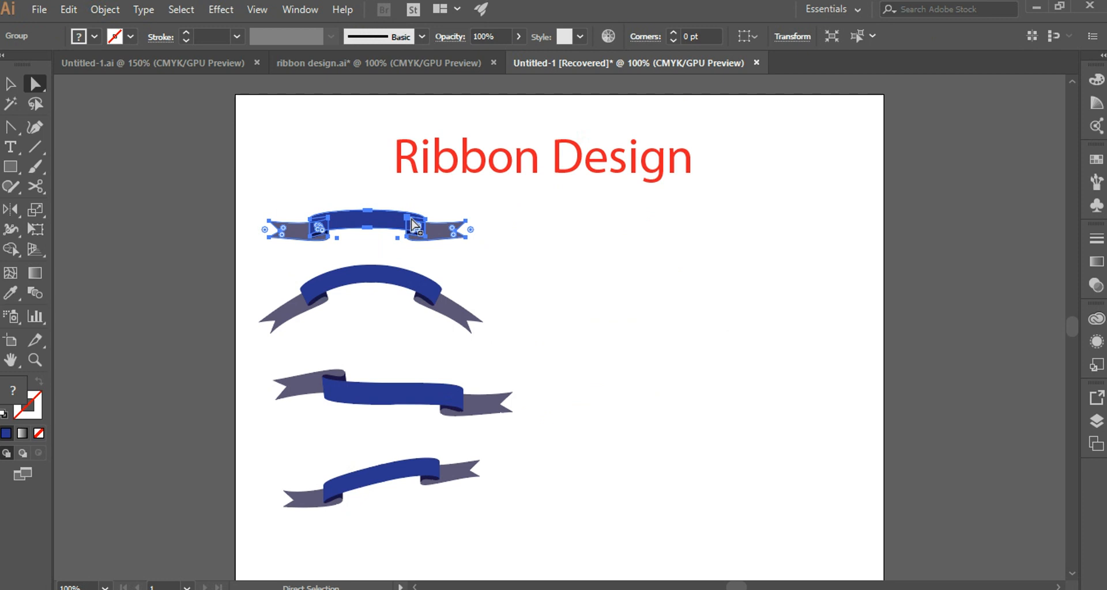
drag(415, 225, 683, 229)
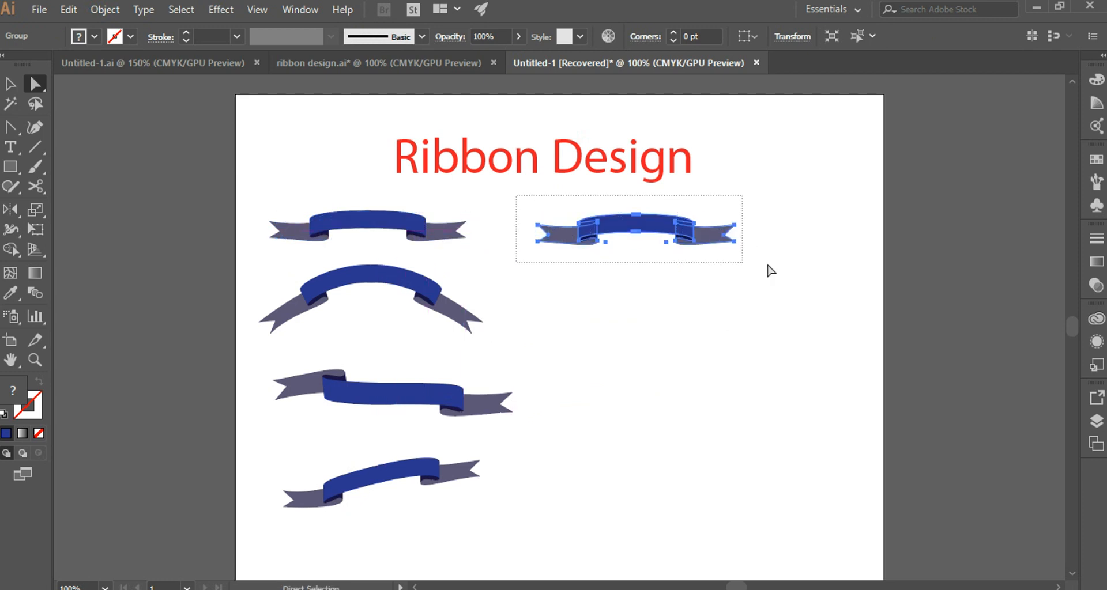
Apply a horizontal Wave warp with 50% bend to the ribbon copy in the second column.
click(222, 10)
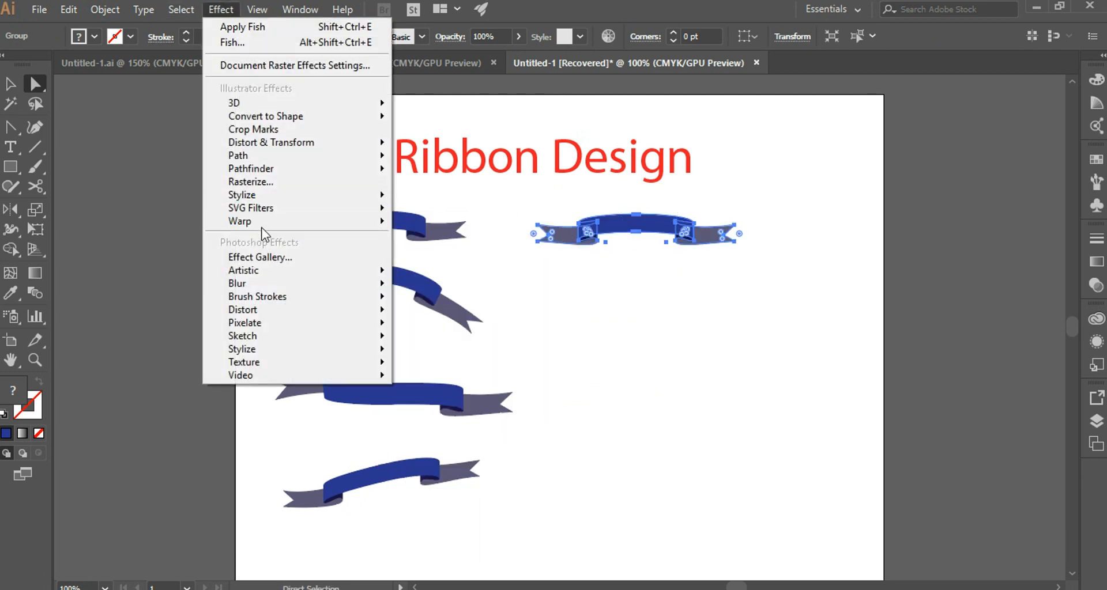
mouse_move(266, 222)
click(465, 228)
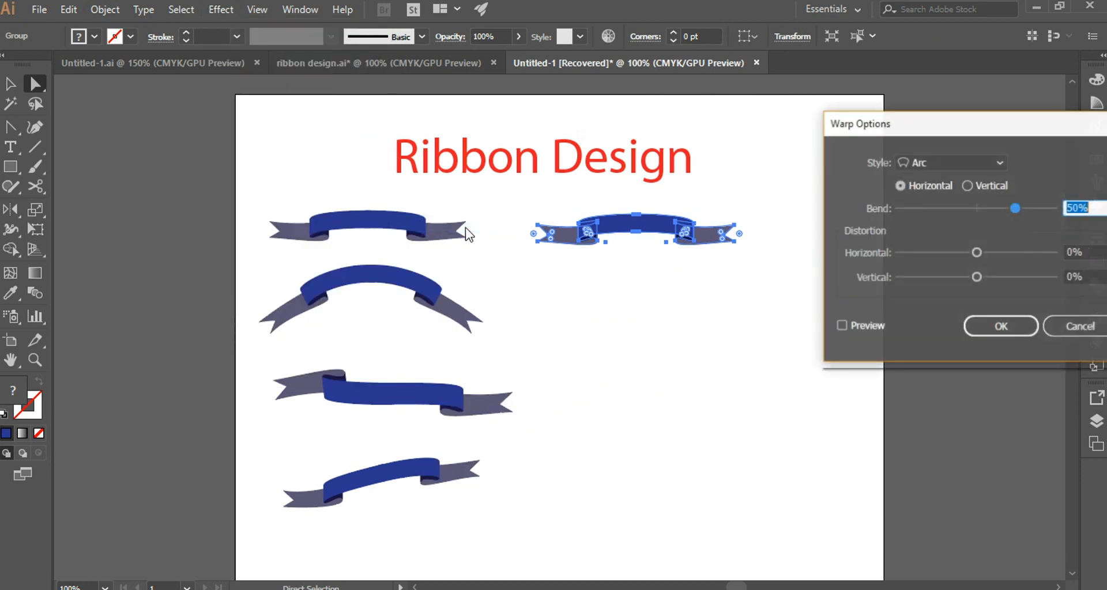
click(1002, 163)
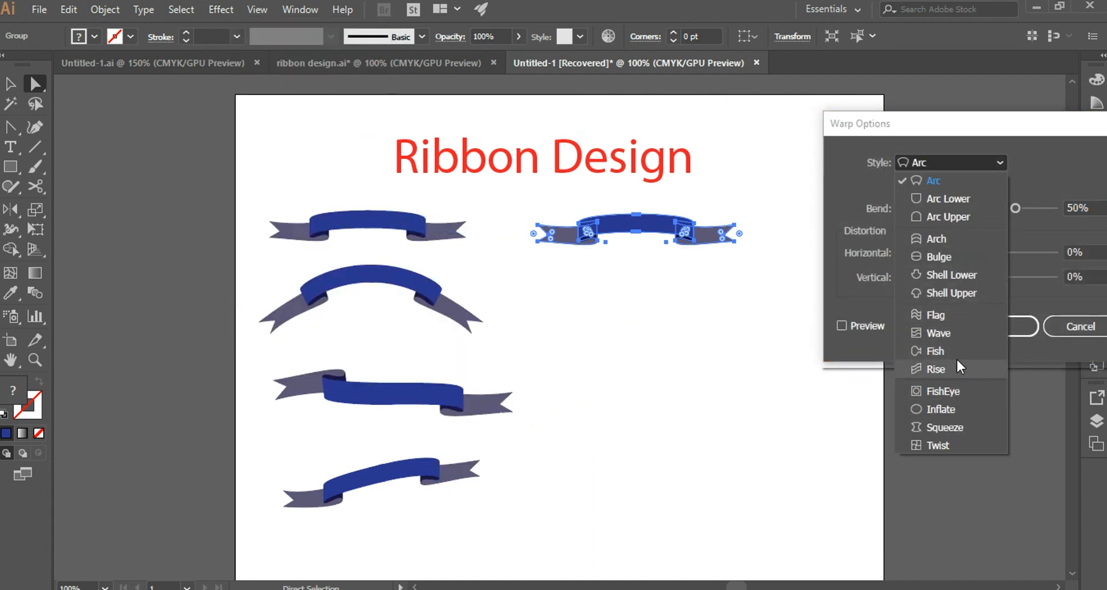
click(950, 333)
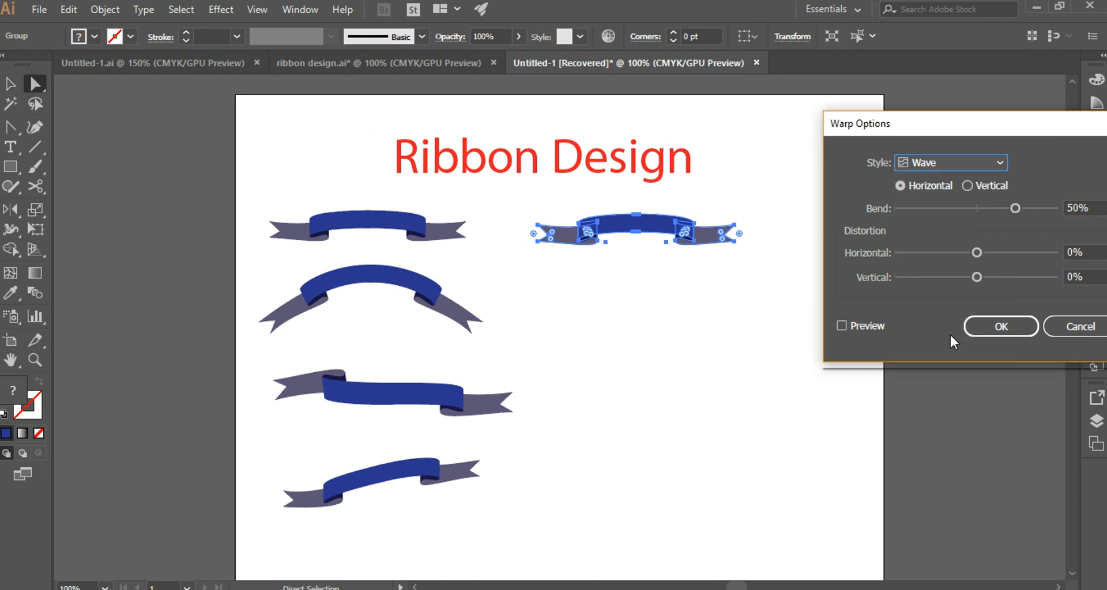
click(1010, 327)
click(813, 340)
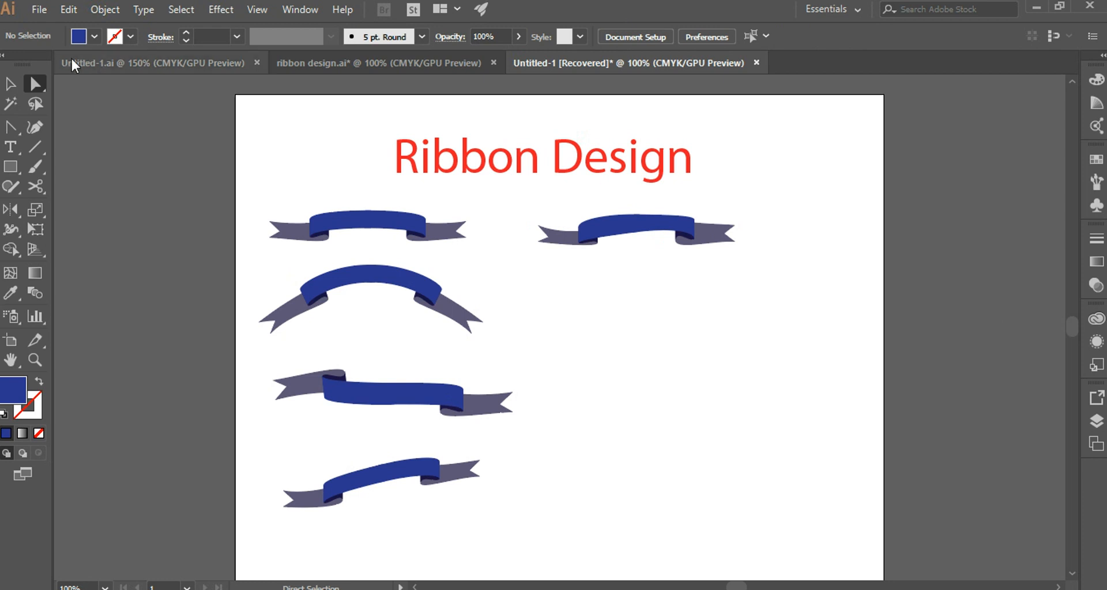
Duplicate the first ribbon and place the copy below the wave-warped ribbon.
drag(249, 200, 500, 254)
drag(375, 223, 650, 317)
key(r)
Apply a horizontal Arc warp with a strong negative bend to the new copy so it curves downward.
click(221, 9)
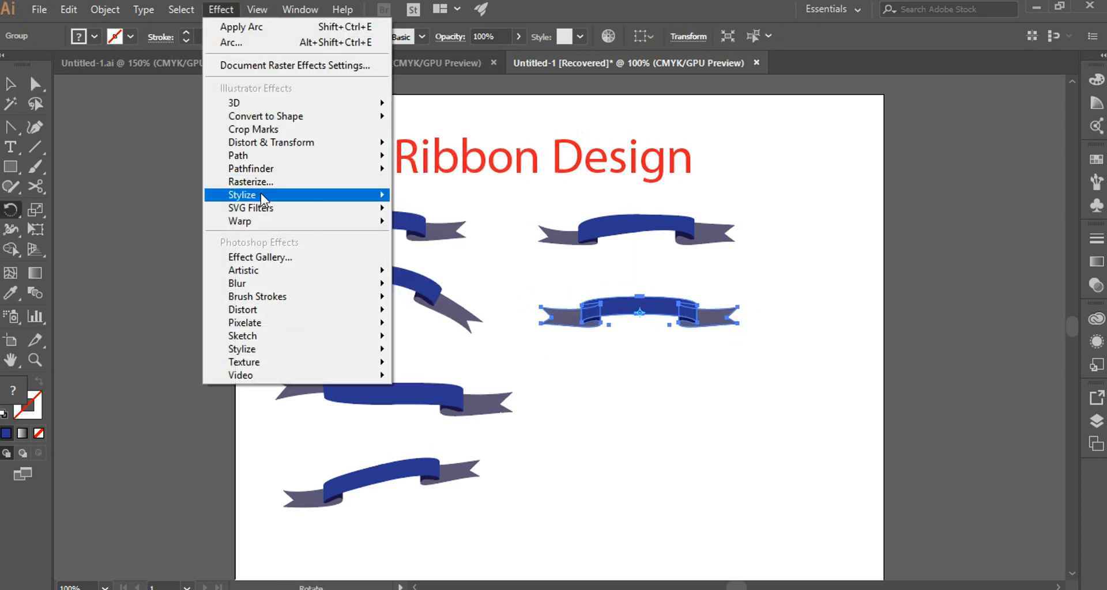
mouse_move(259, 226)
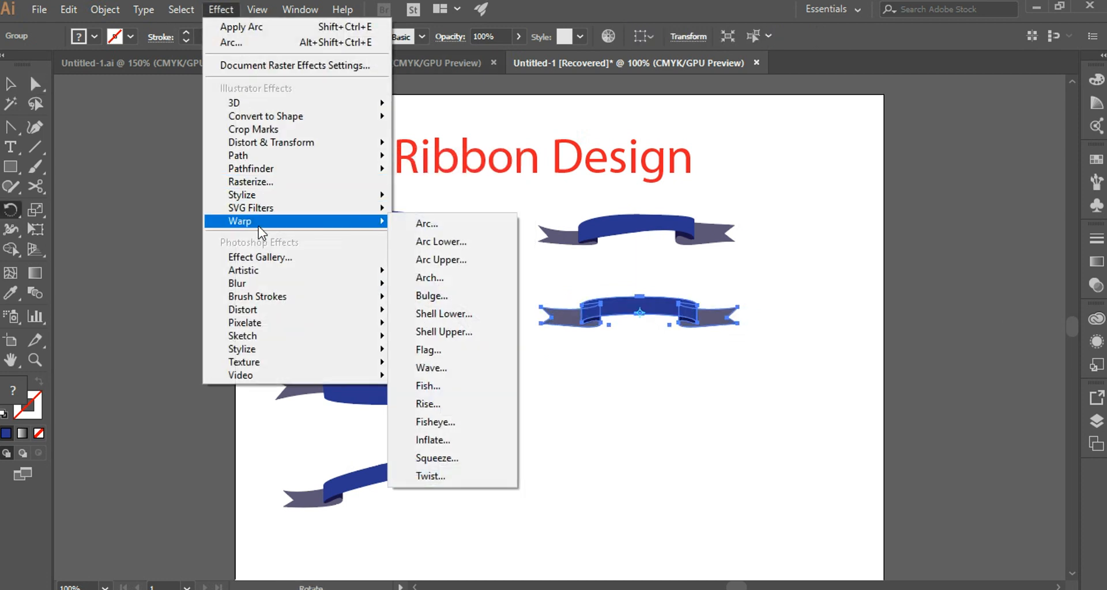
click(440, 226)
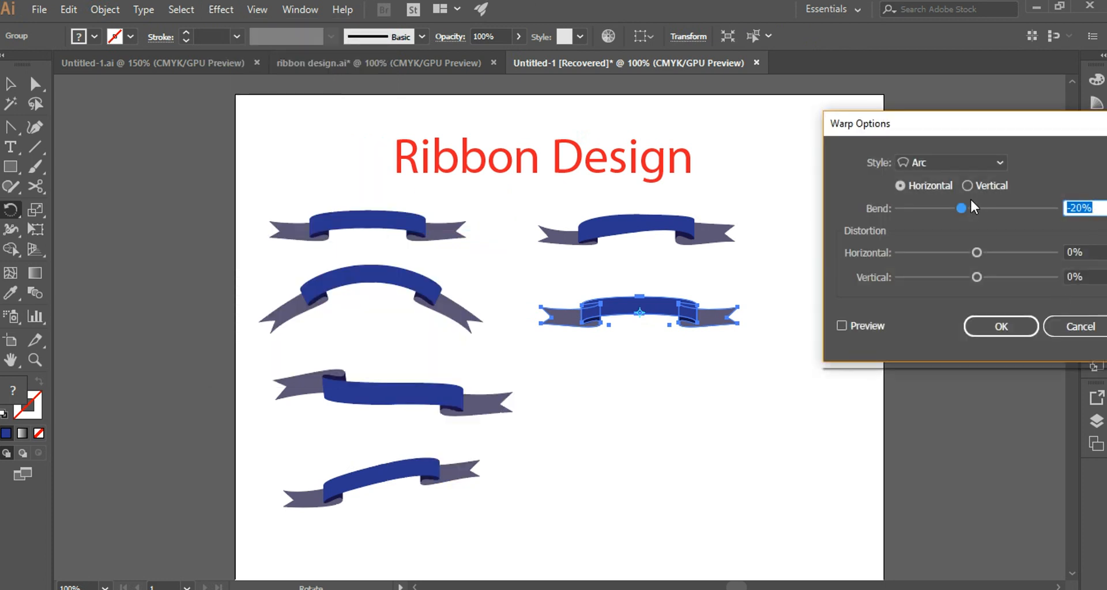
drag(959, 209, 936, 208)
click(1005, 323)
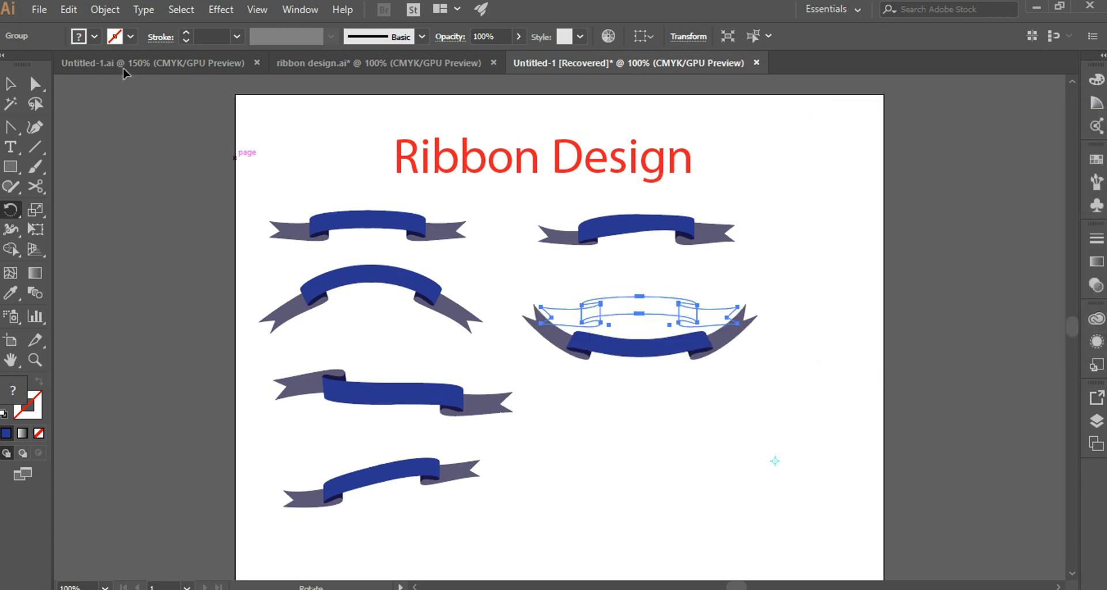
Duplicate the first ribbon again and position the copy below the downward-arched ribbon.
click(35, 83)
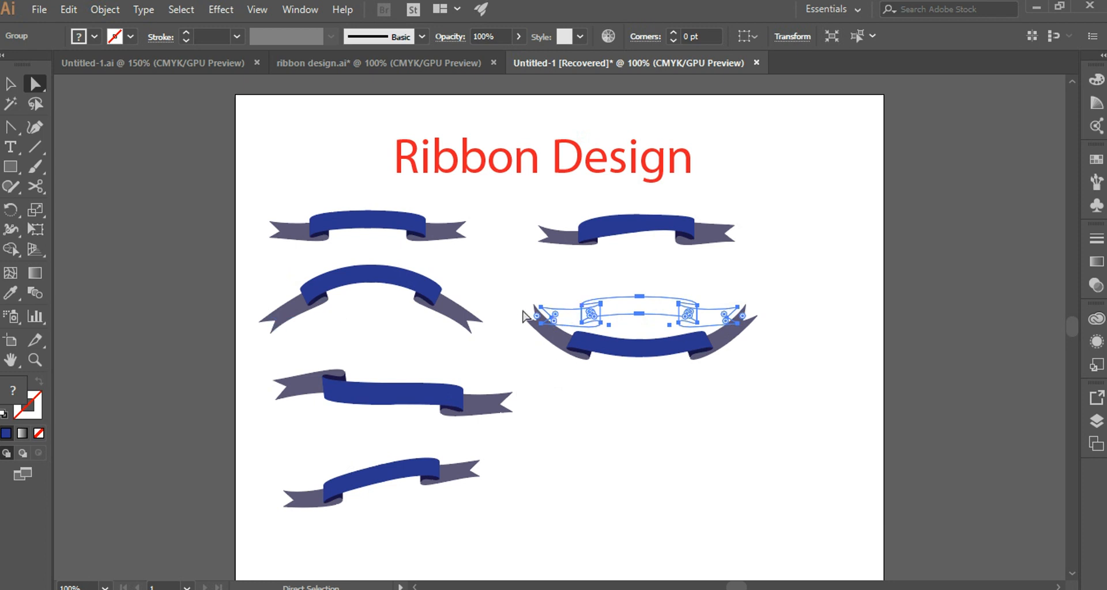
drag(247, 192, 499, 262)
drag(404, 224, 704, 431)
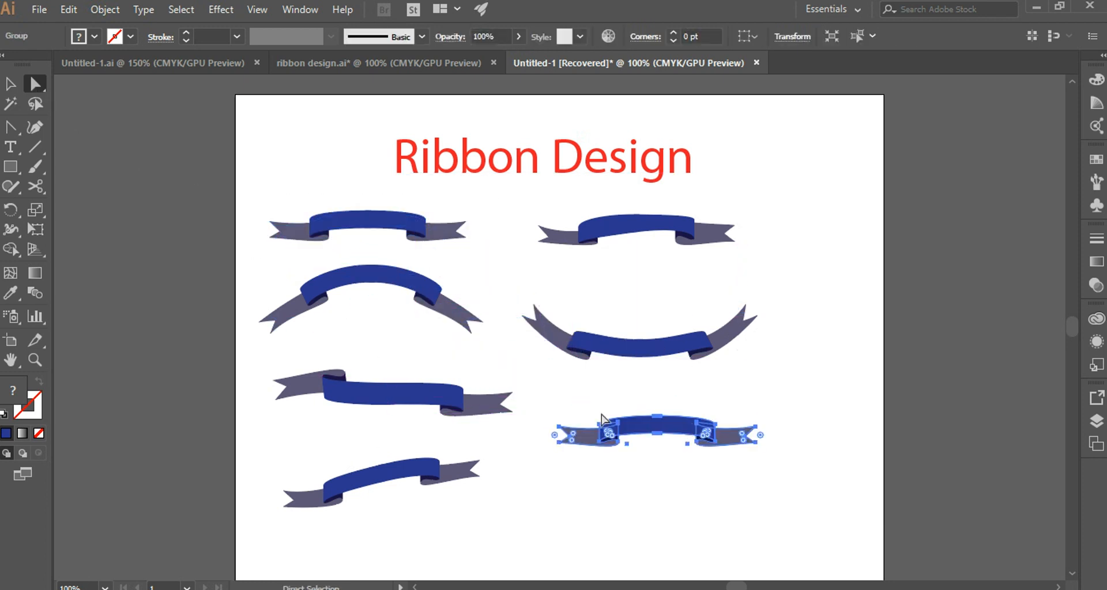
drag(533, 406, 844, 475)
Apply a horizontal Flag warp with 40% bend to the lowest ribbon in the second column.
click(221, 9)
mouse_move(252, 224)
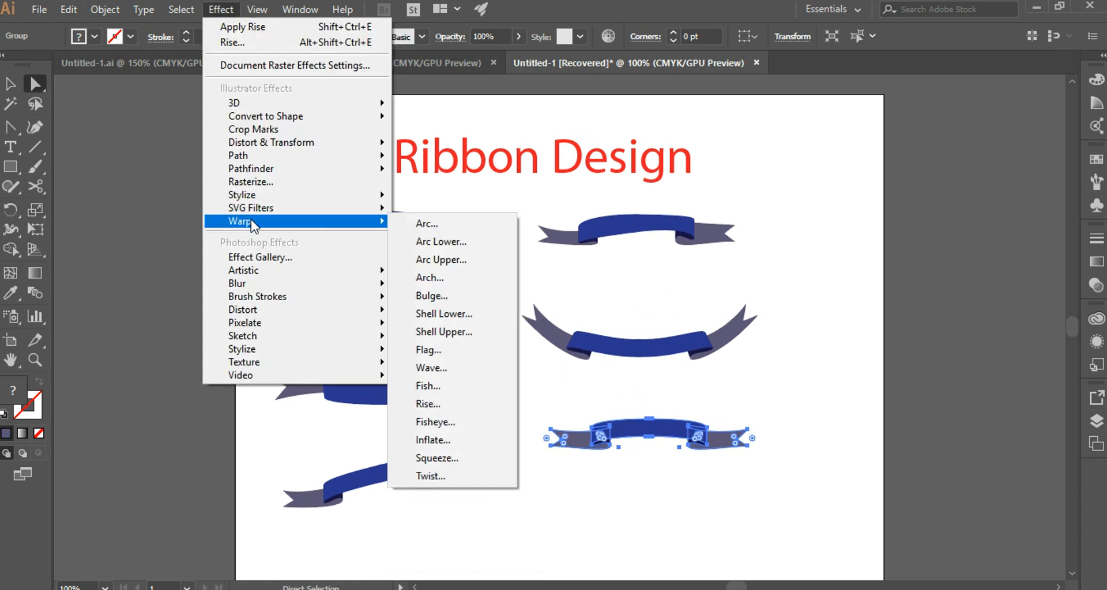
click(445, 223)
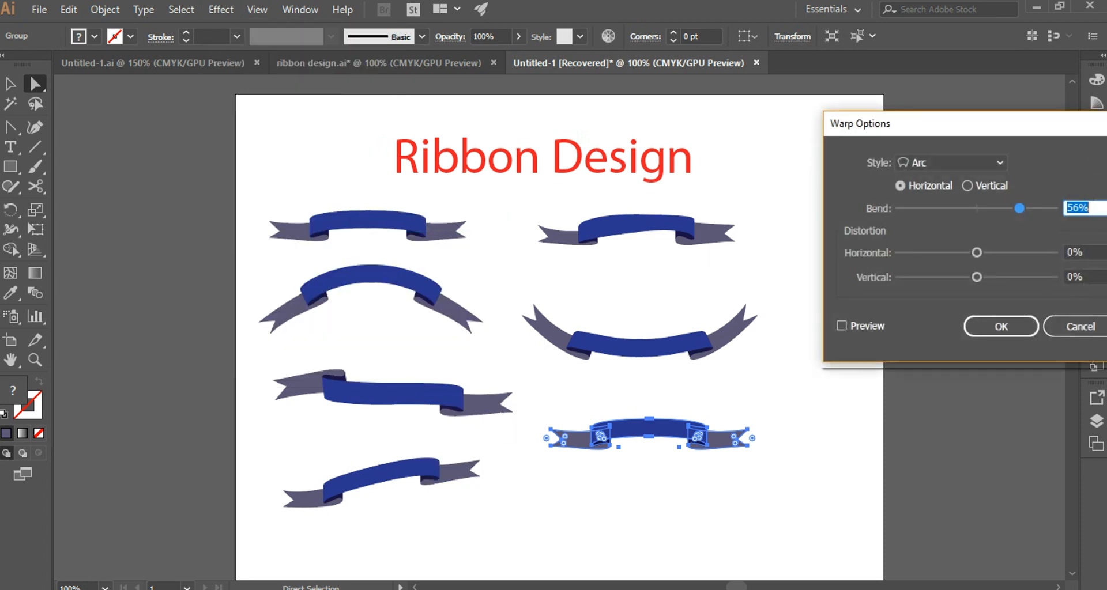
click(998, 162)
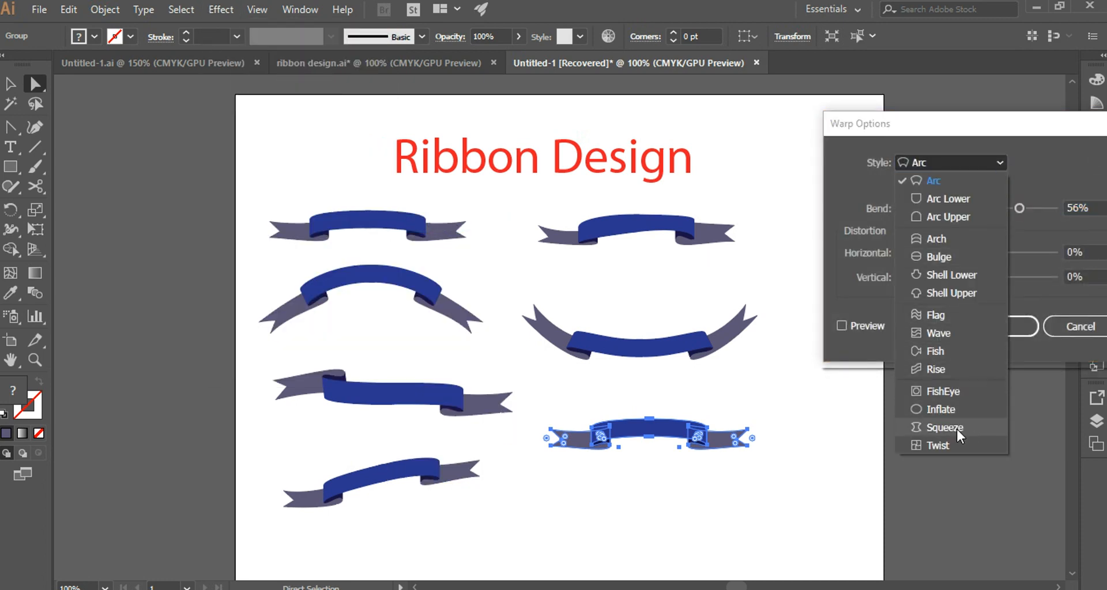
click(946, 315)
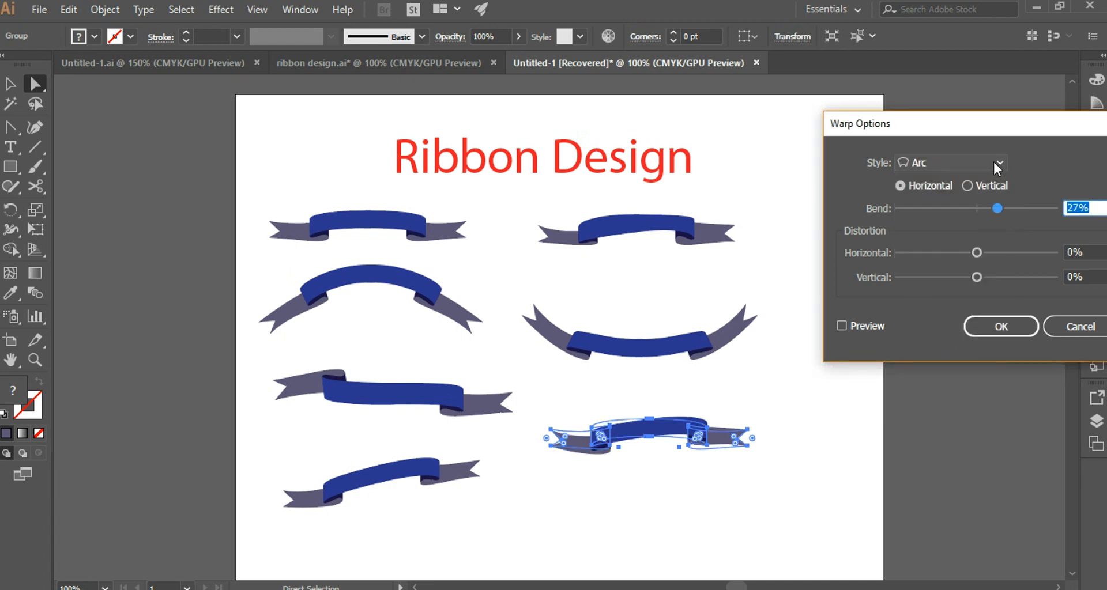
click(996, 163)
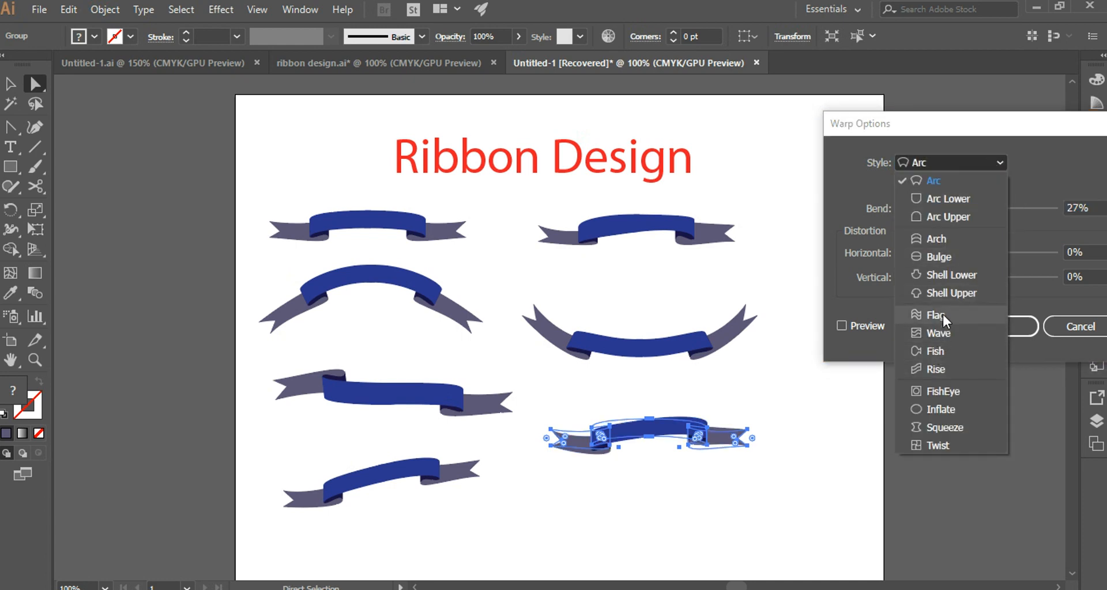
click(942, 314)
drag(1000, 207, 1011, 207)
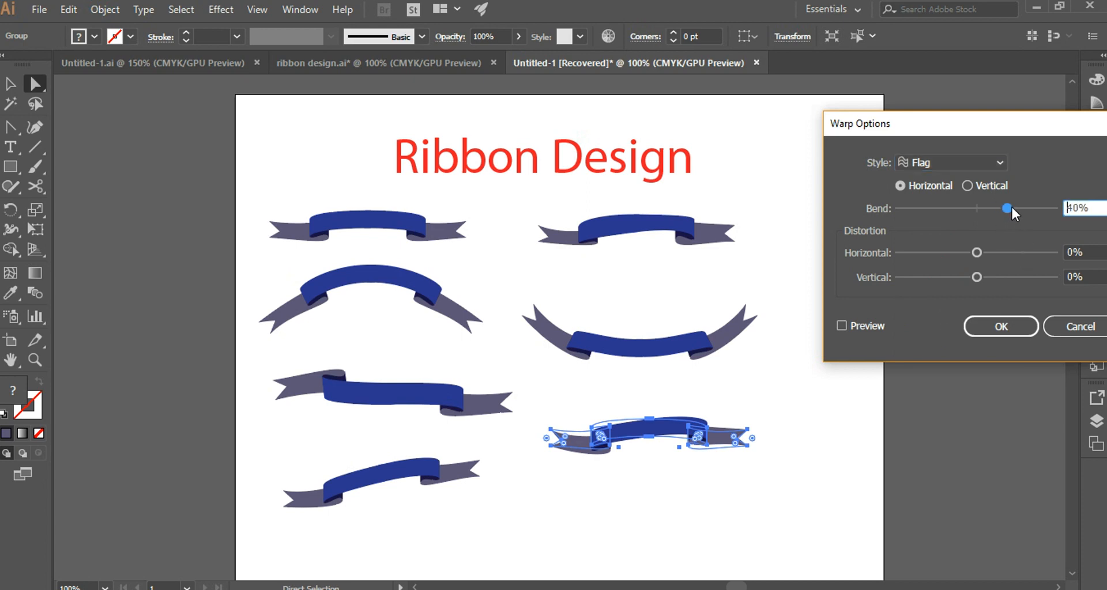
click(995, 326)
click(770, 415)
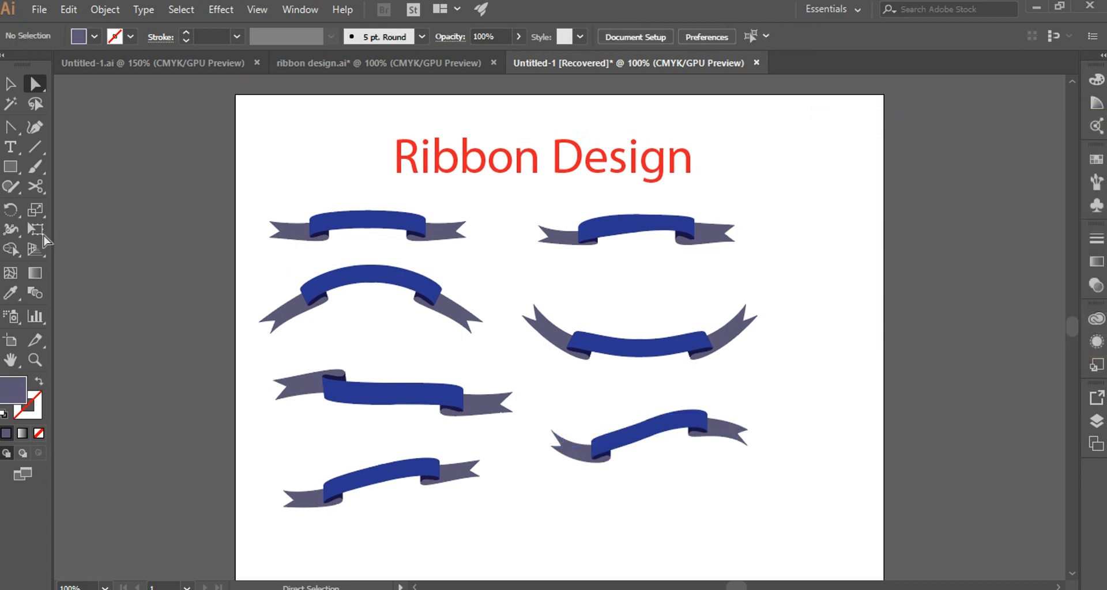
Select all seven ribbons and nudge them together to the right on the artboard.
drag(250, 180, 657, 439)
key(v)
key(Right)
key(Right)
key(Right)
key(Right)
key(Right)
key(Right)
key(Right)
key(Right)
key(Right)
key(Right)
key(Right)
key(Right)
key(Right)
key(Right)
key(Right)
key(Right)
key(Right)
key(Right)
key(Right)
key(Right)
key(Right)
key(Right)
key(Right)
key(Right)
key(Right)
key(Right)
key(Right)
key(Right)
key(Right)
key(Right)
key(Right)
key(Right)
key(Right)
key(Right)
key(Right)
key(Right)
key(Right)
key(Right)
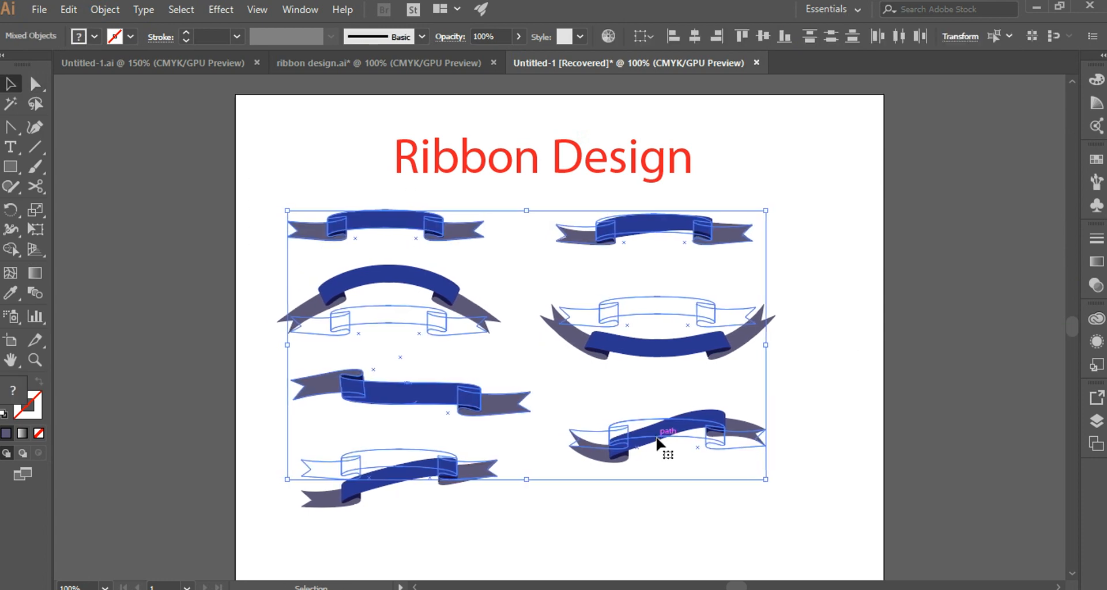
key(Right)
key(Right)
key(Right)
key(Right)
key(Right)
key(Right)
key(Right)
key(Right)
key(Right)
key(Right)
key(Right)
key(Right)
key(Right)
key(Right)
key(Right)
key(Right)
key(Right)
key(Right)
key(Right)
key(Right)
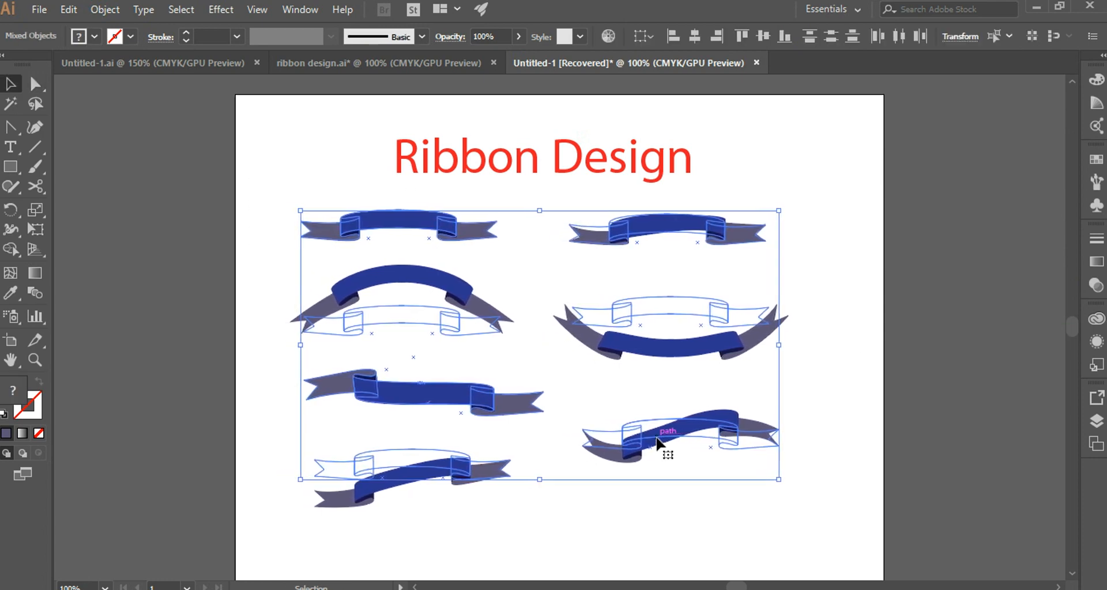
click(770, 155)
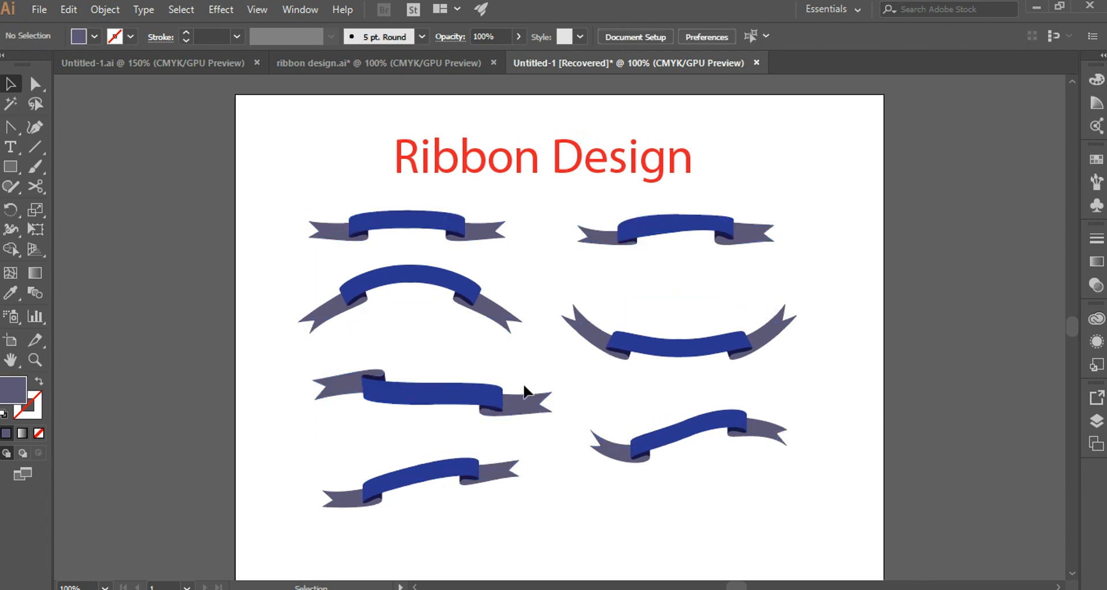
Draw an upward-curving path across the front band of the first ribbon and remove its fill.
key(ctrl+plus)
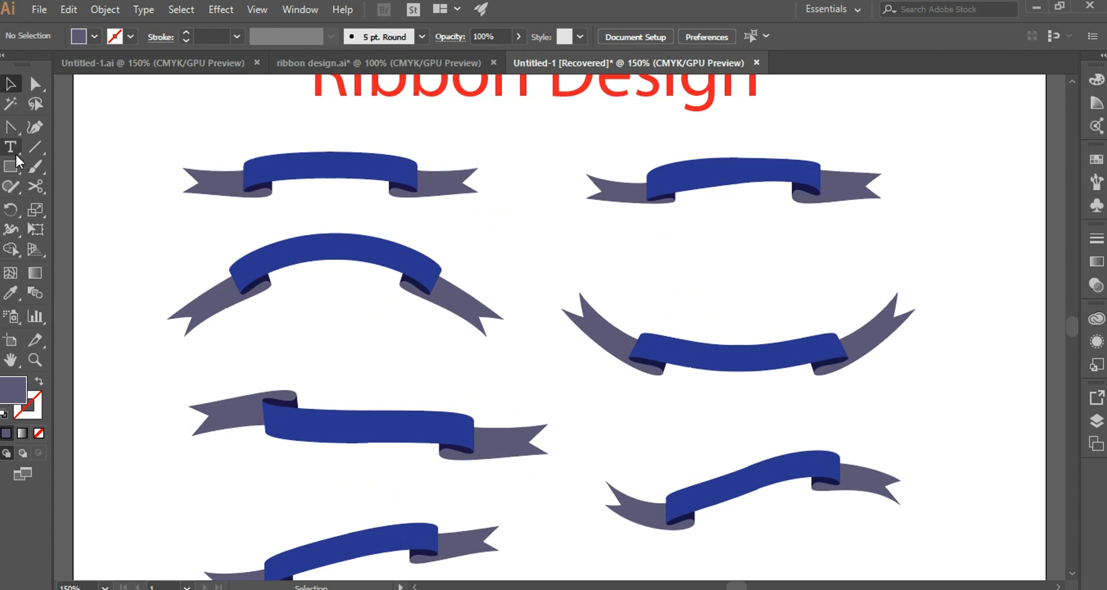
key(ctrl+plus)
click(10, 126)
click(329, 328)
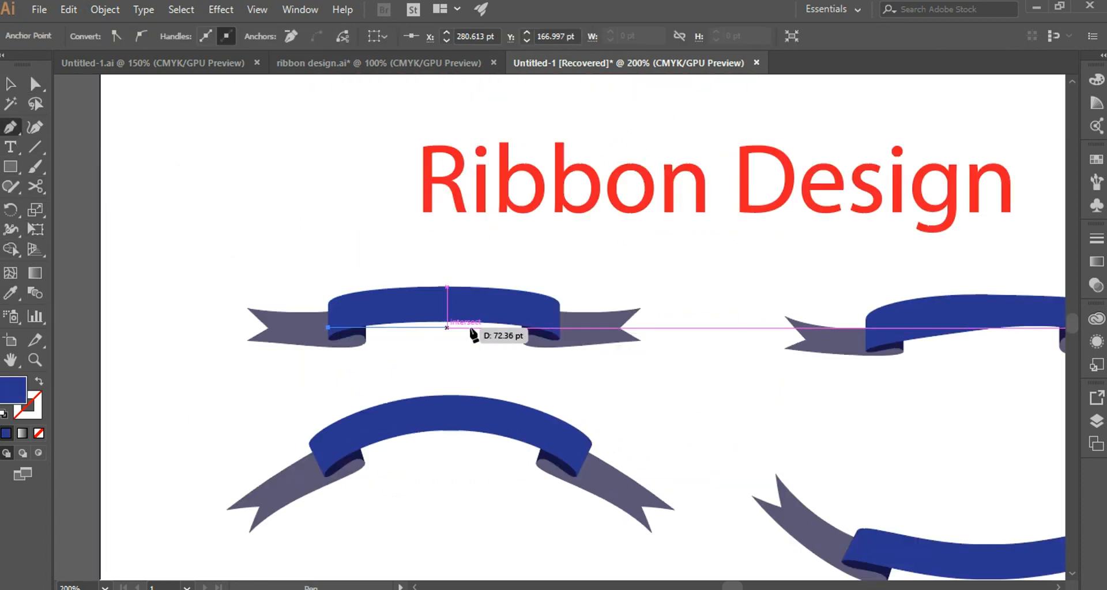
drag(558, 327, 716, 364)
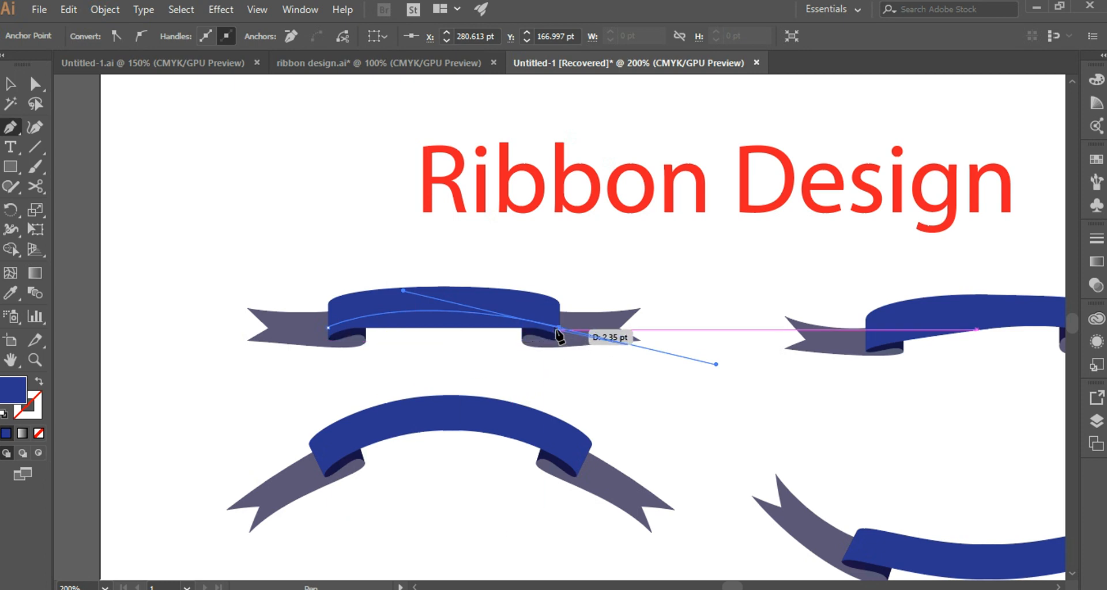
key(a)
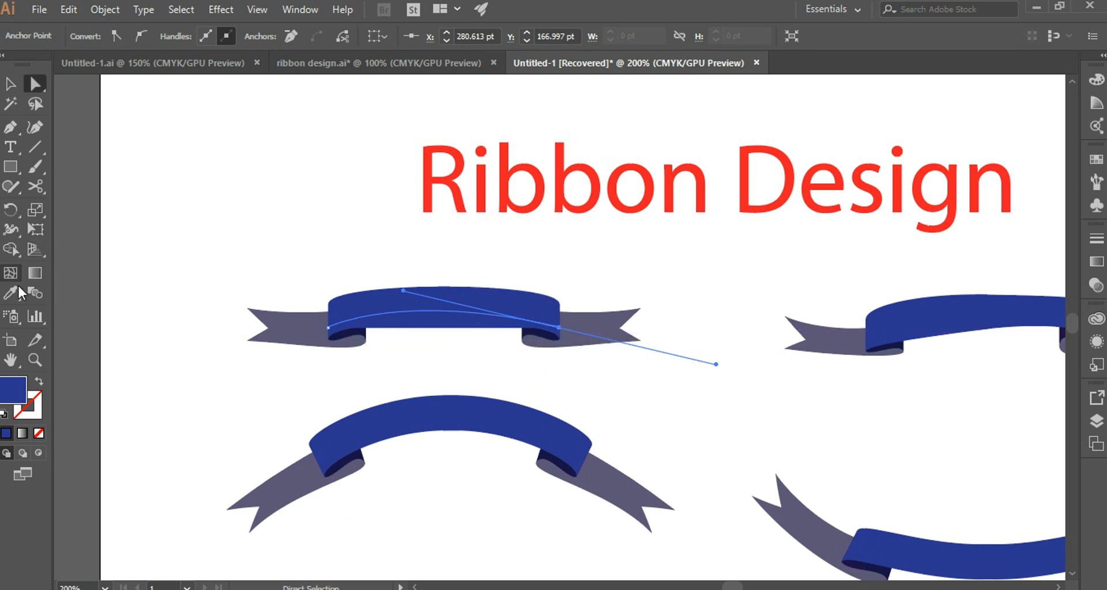
click(38, 433)
Add the text "Ribbon Design 1" along the curved path and slide its start toward the ribbon's left end.
key(t)
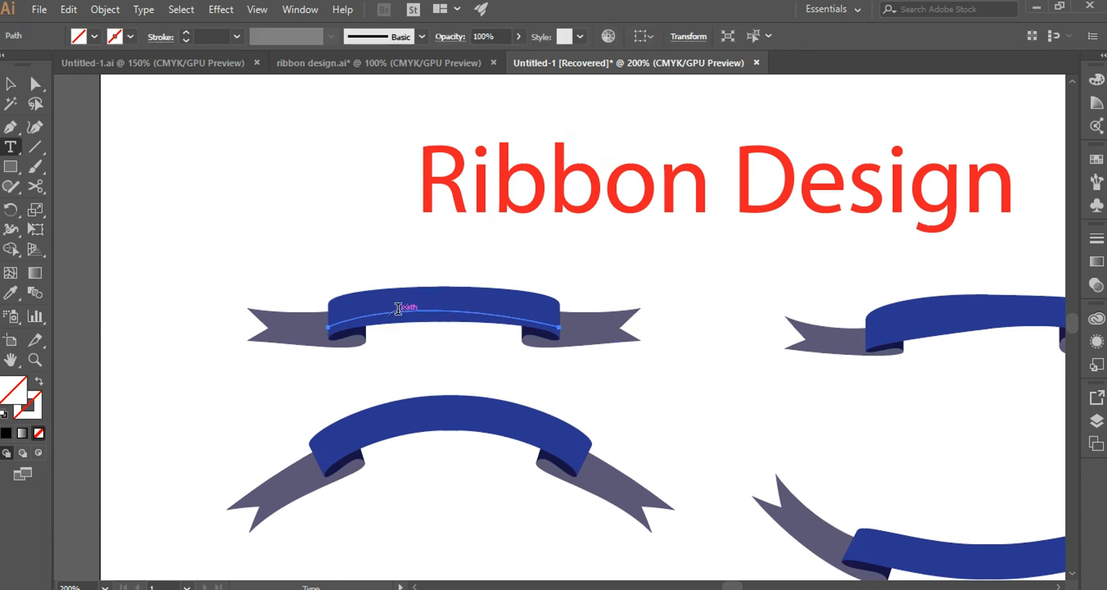
click(397, 310)
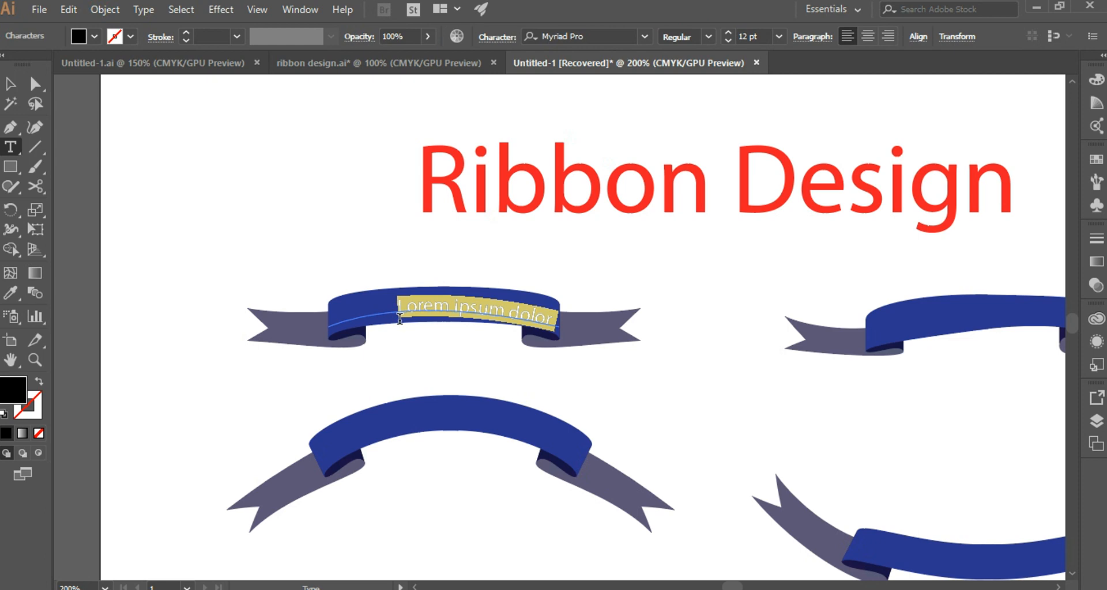
text(Ribbon Design 1)
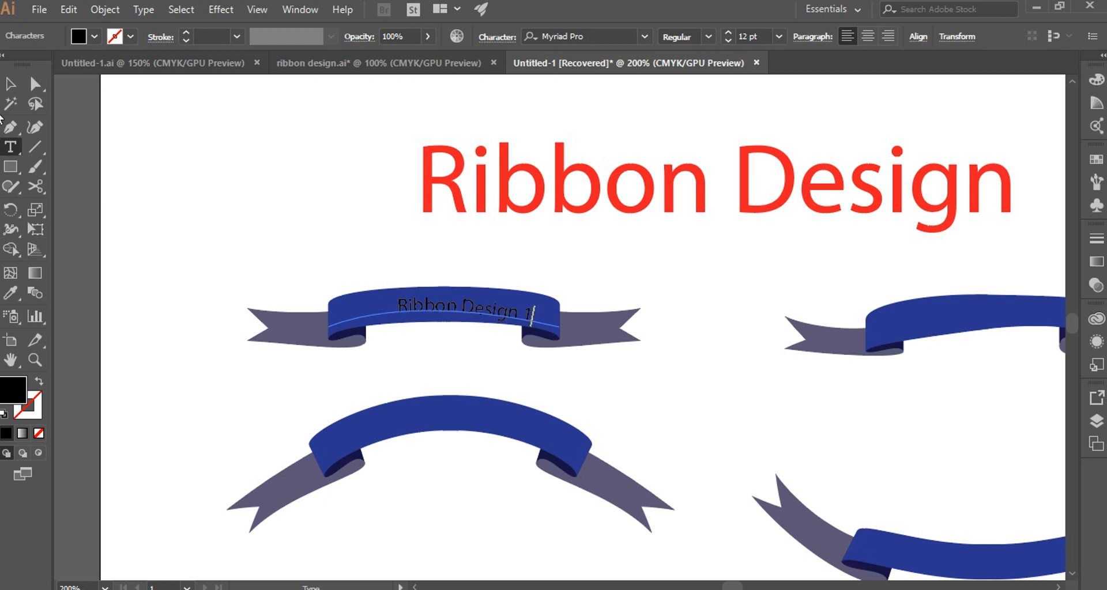
click(35, 85)
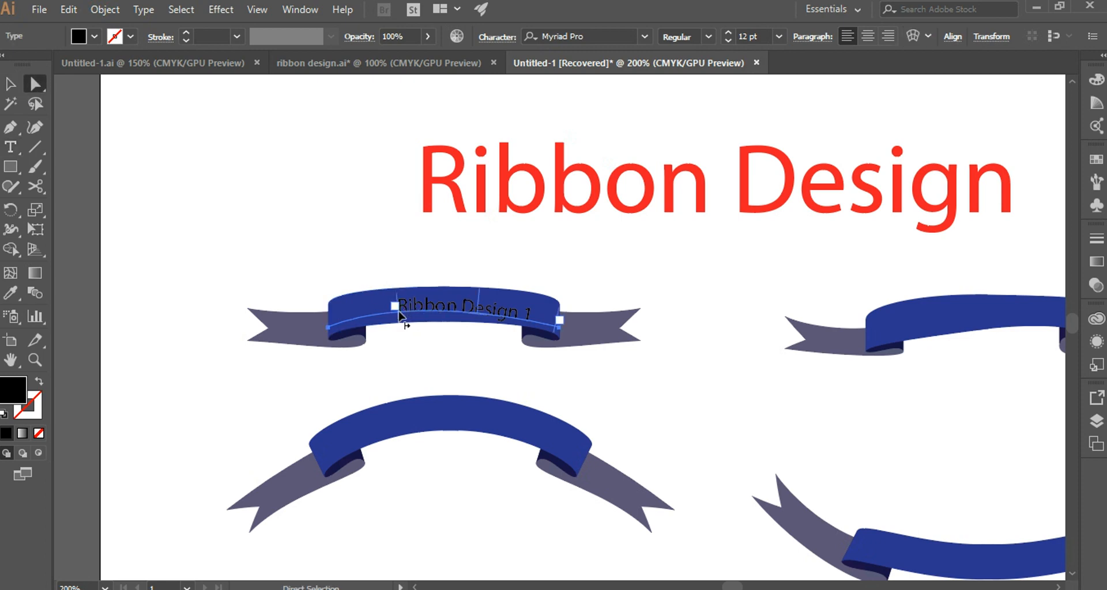
drag(398, 307, 384, 319)
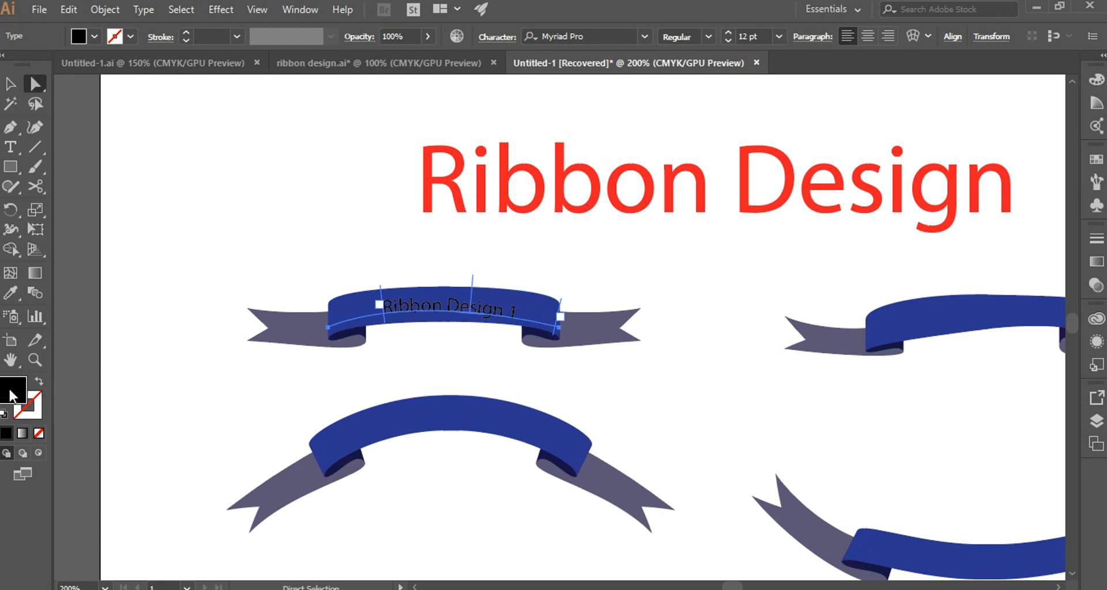
Colour the first ribbon's text white and slide it slightly further left along its path.
double_click(10, 389)
drag(664, 325, 654, 303)
click(1086, 329)
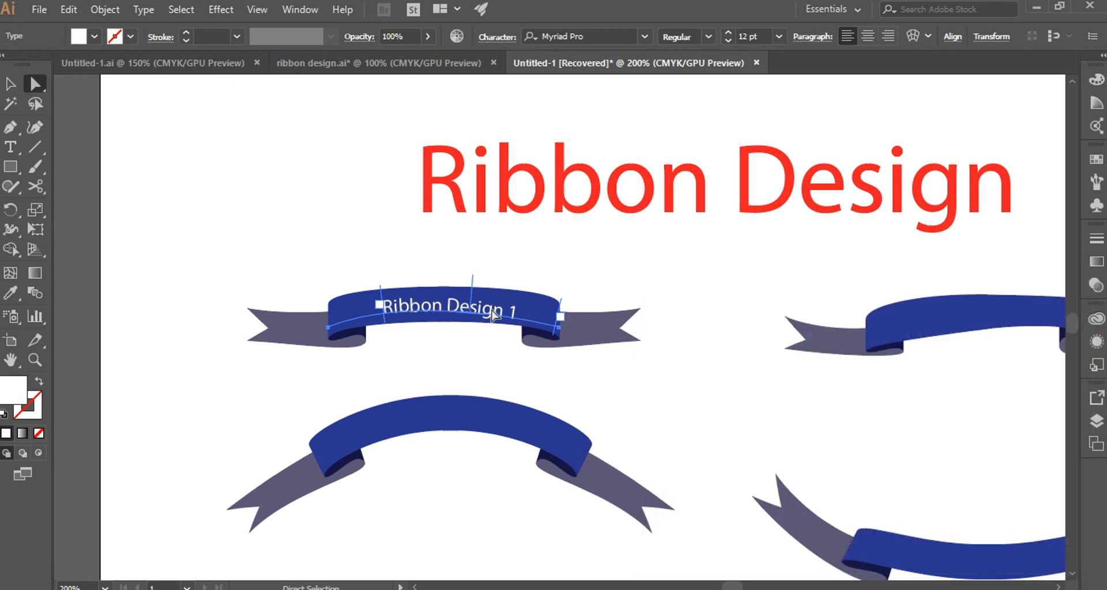
drag(382, 311, 375, 312)
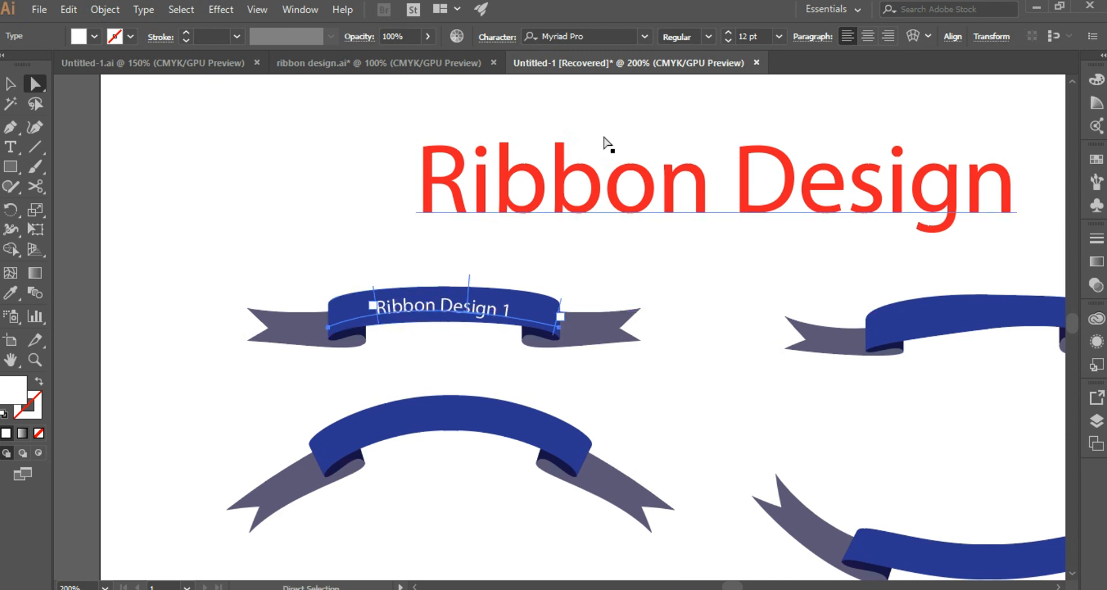
Set the "Ribbon Design 1" text size to 14 pt and shift it left to centre it on the band.
click(778, 37)
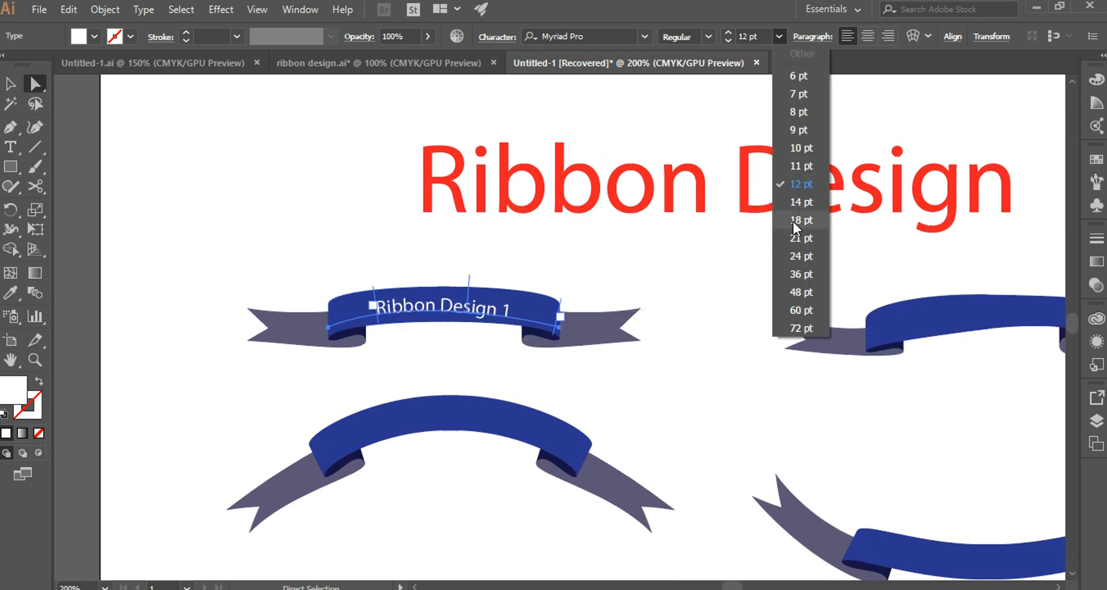
click(800, 203)
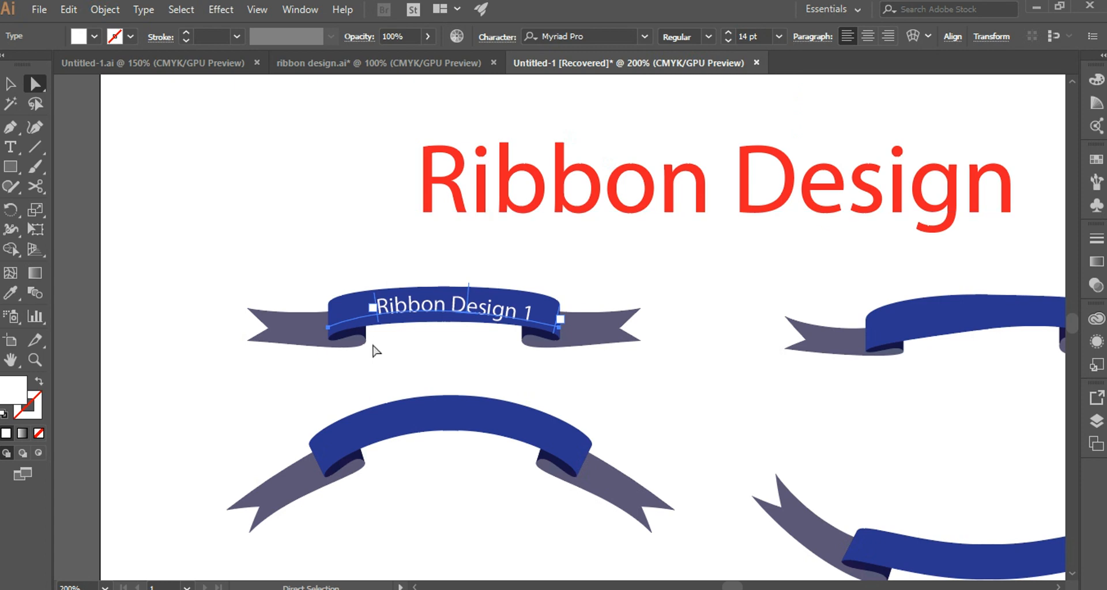
drag(376, 318, 369, 328)
click(483, 381)
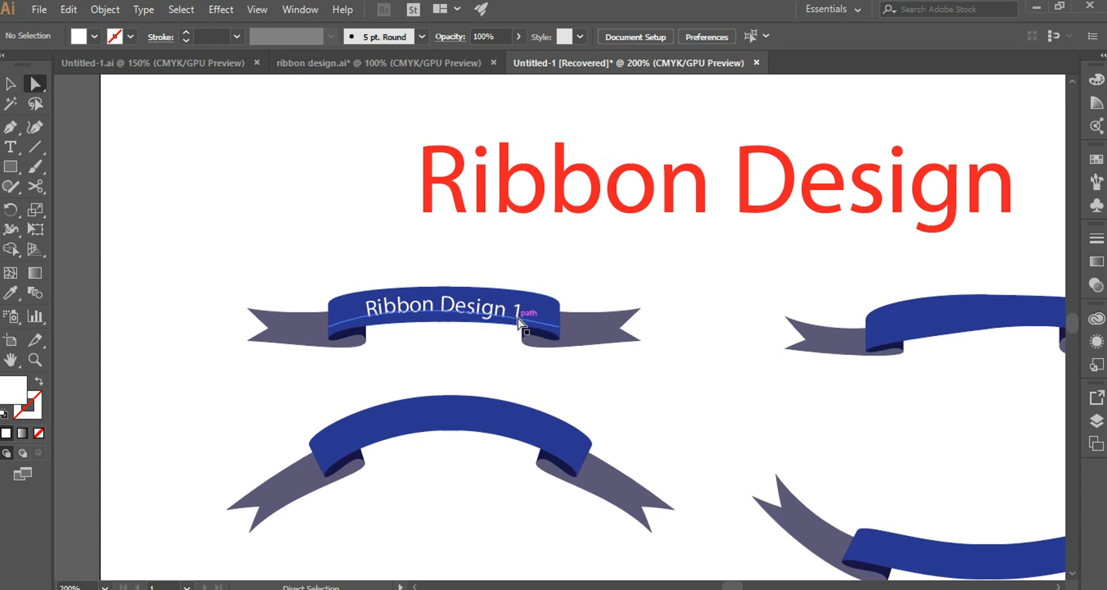
Raise the right end of the first ribbon's text path and adjust its direction handle to flatten the curve.
drag(558, 330, 558, 321)
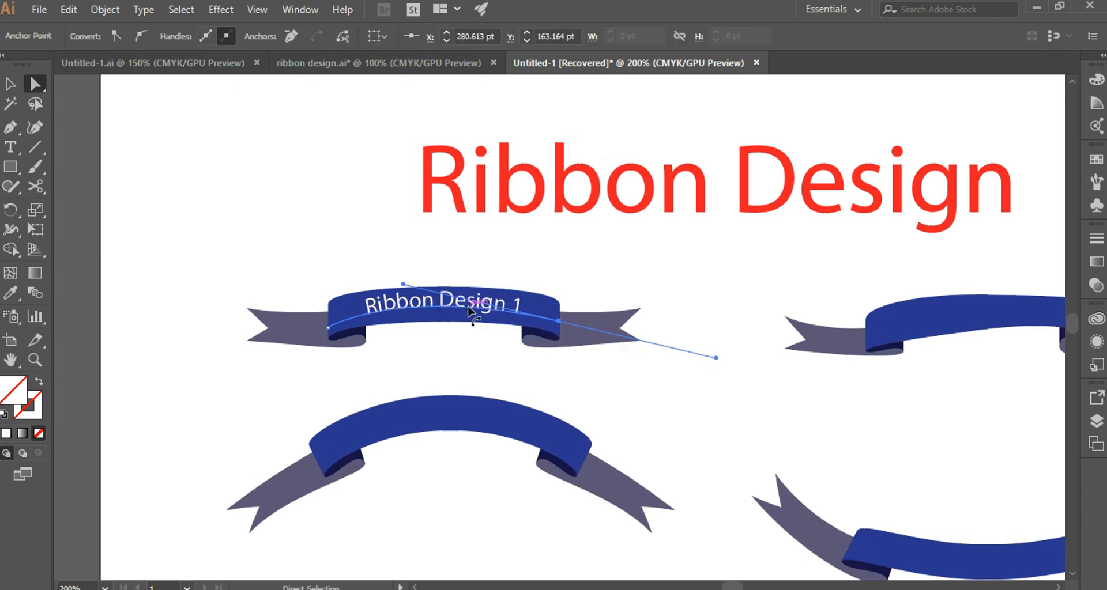
drag(715, 357, 715, 353)
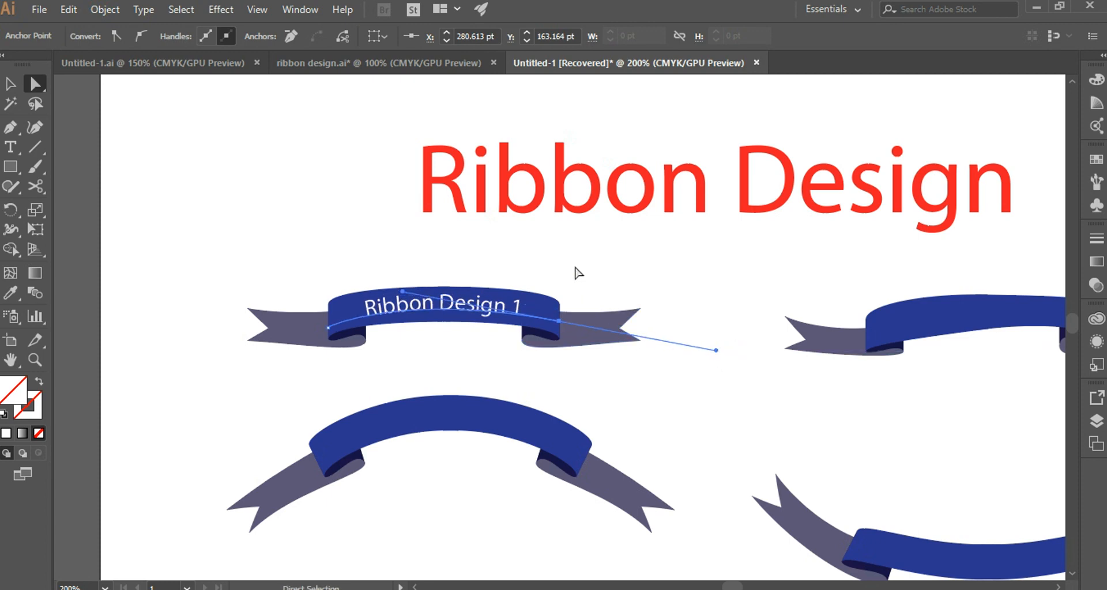
click(576, 272)
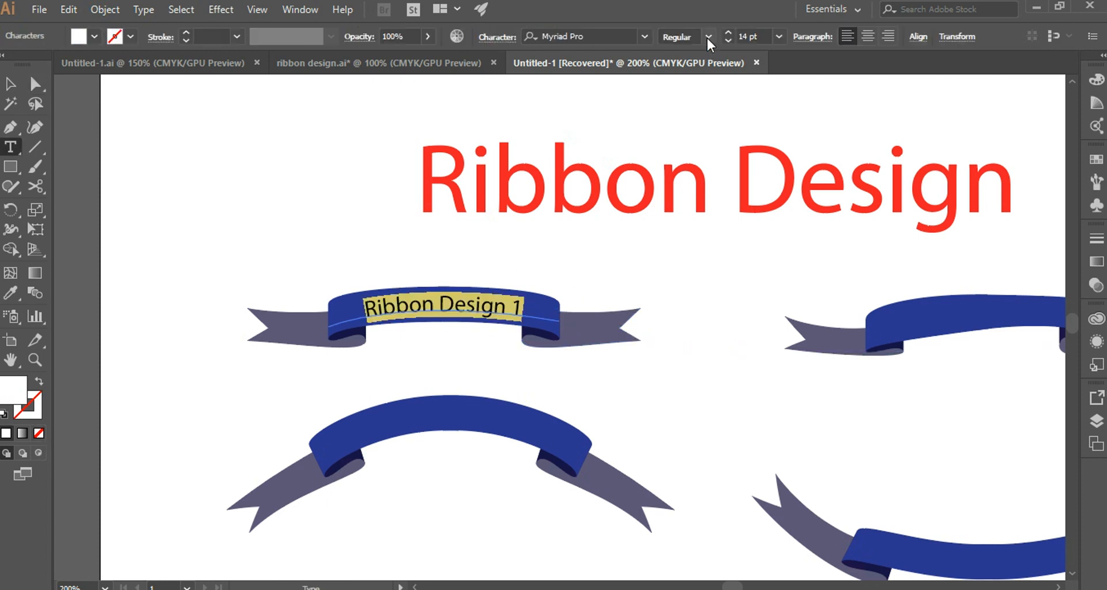
Set the font style of the "Ribbon Design 1" text to Bold.
click(708, 38)
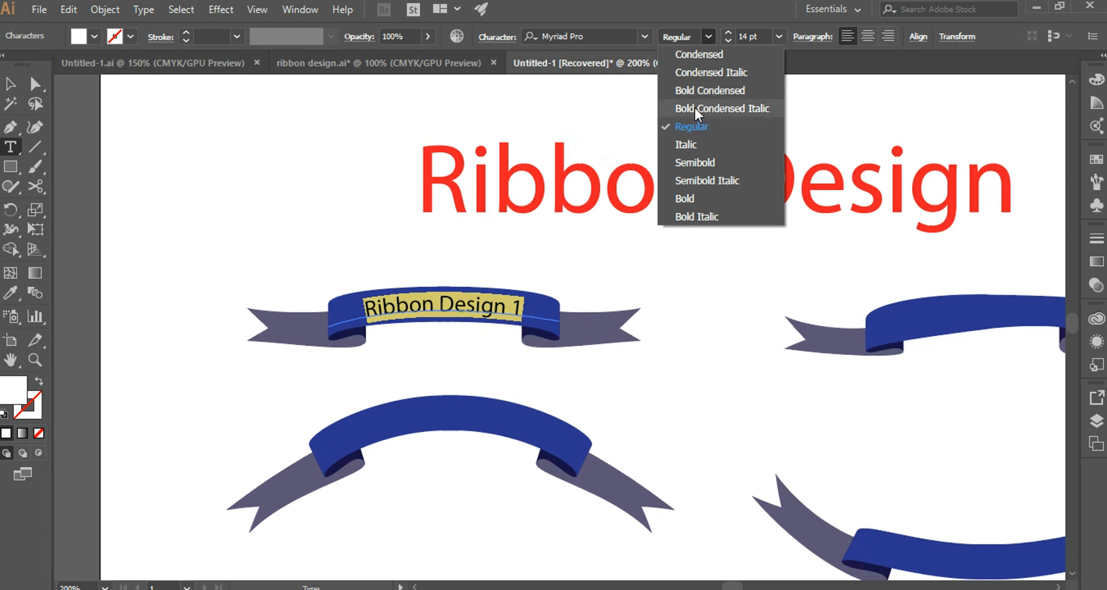
click(694, 199)
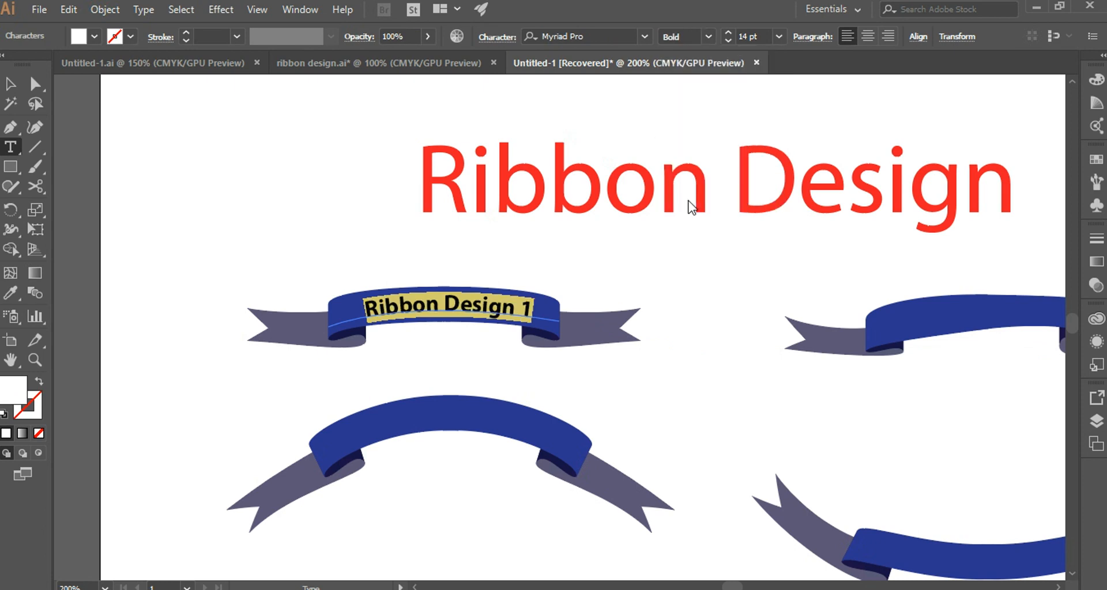
click(472, 306)
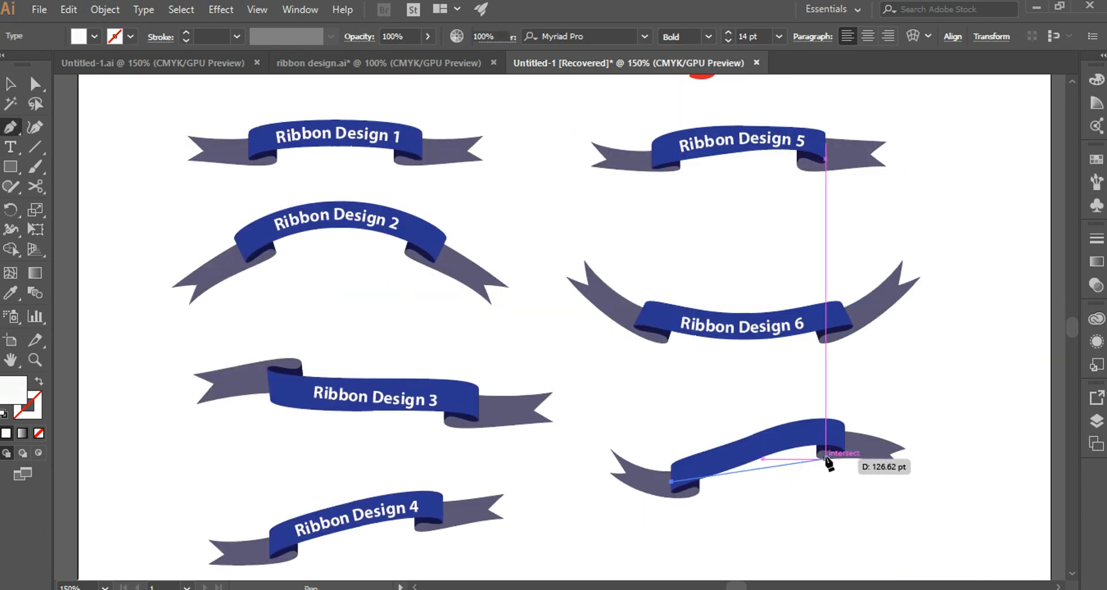
Draw a curved text path without fill along the front band of the lowest ribbon in the second column.
drag(844, 445, 887, 469)
key(t)
click(39, 433)
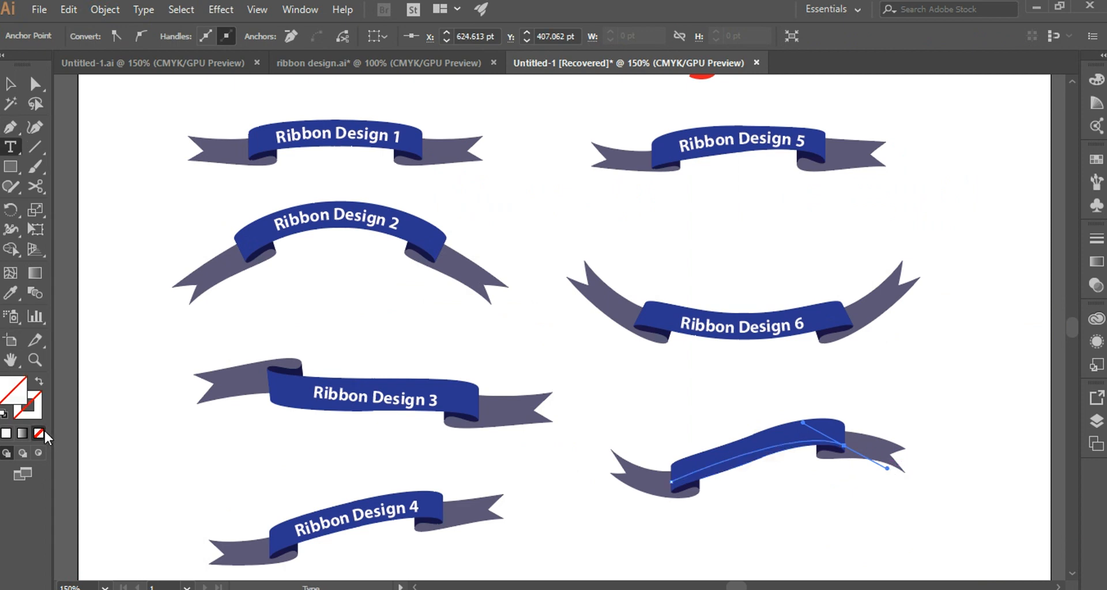
Add the text "Ribbon Design 7" along the new path and slide it left to centre it on the band.
click(10, 127)
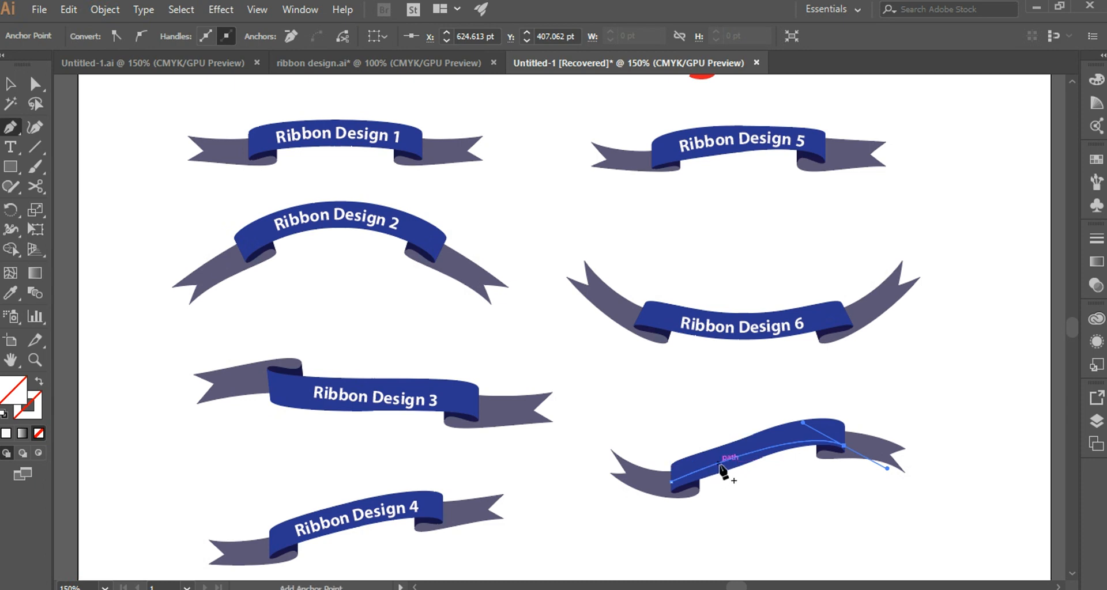
click(10, 146)
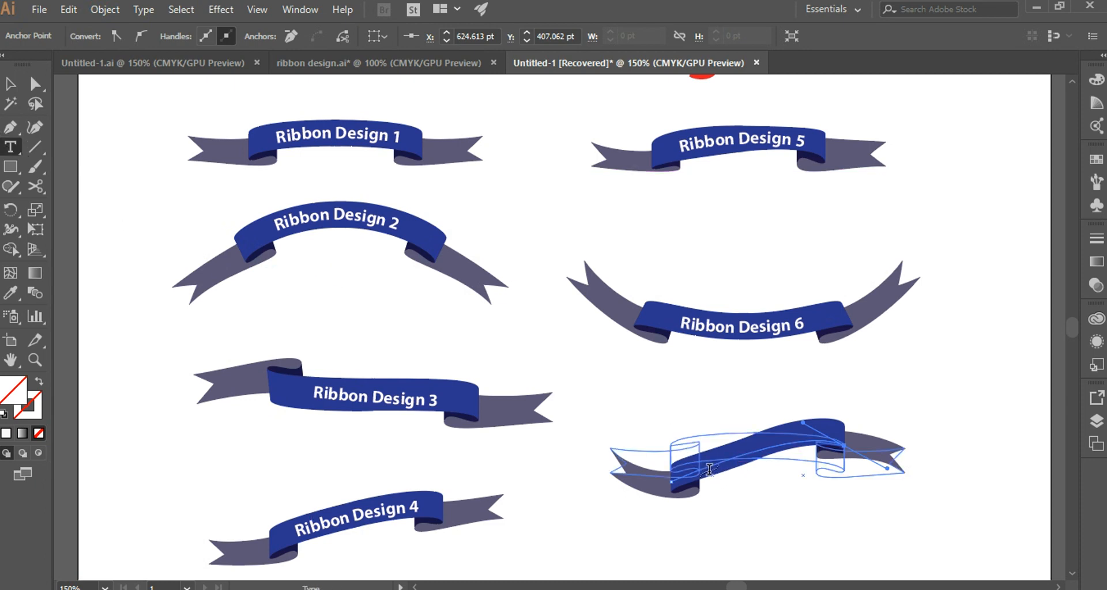
click(716, 461)
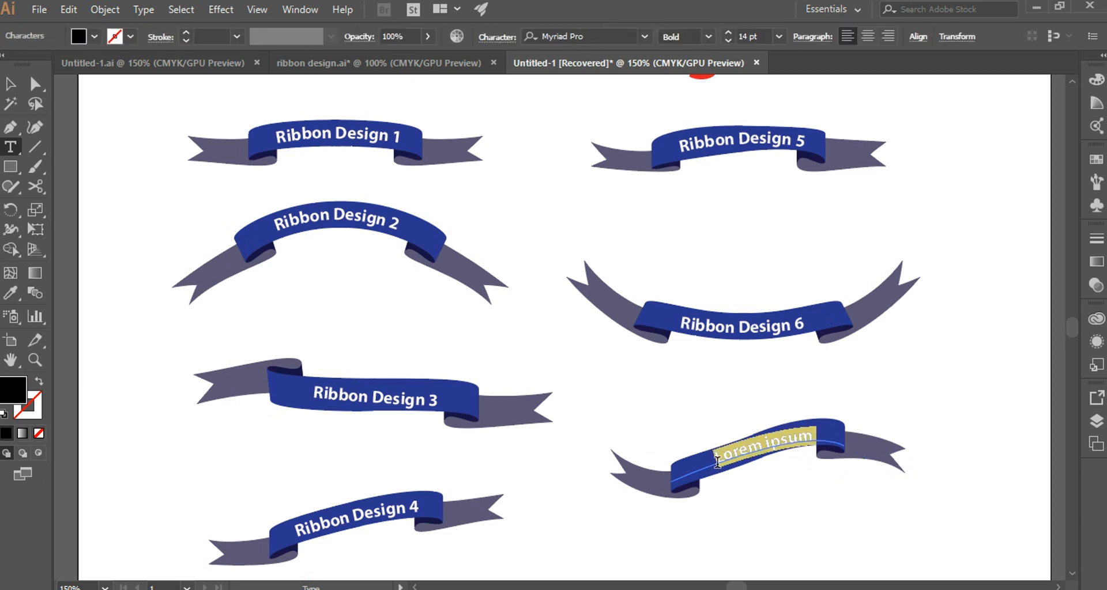
key(BackSpace)
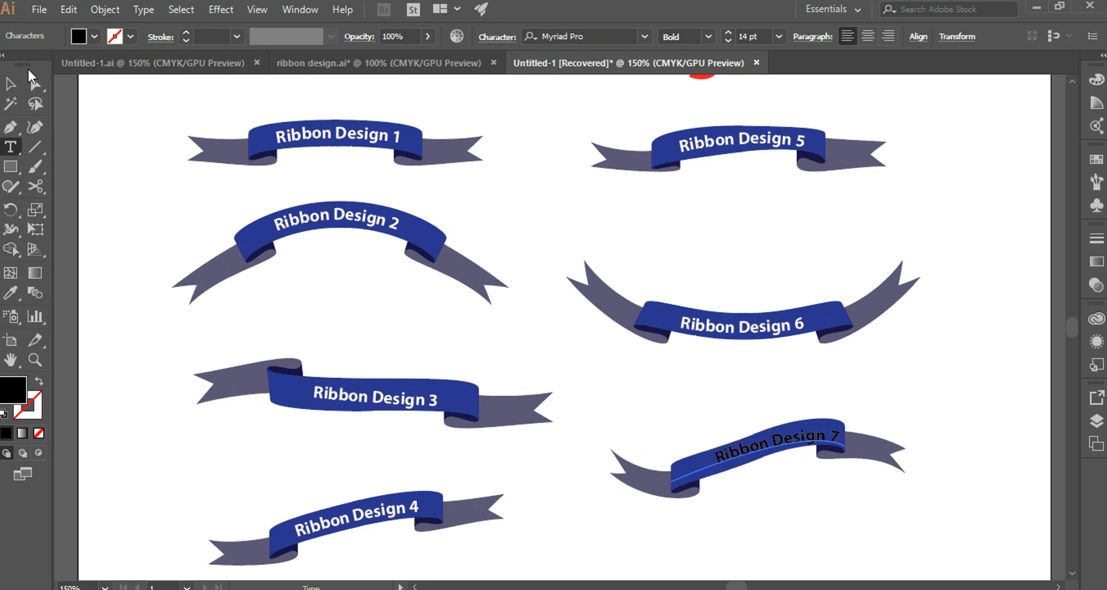
click(34, 84)
drag(717, 466, 700, 471)
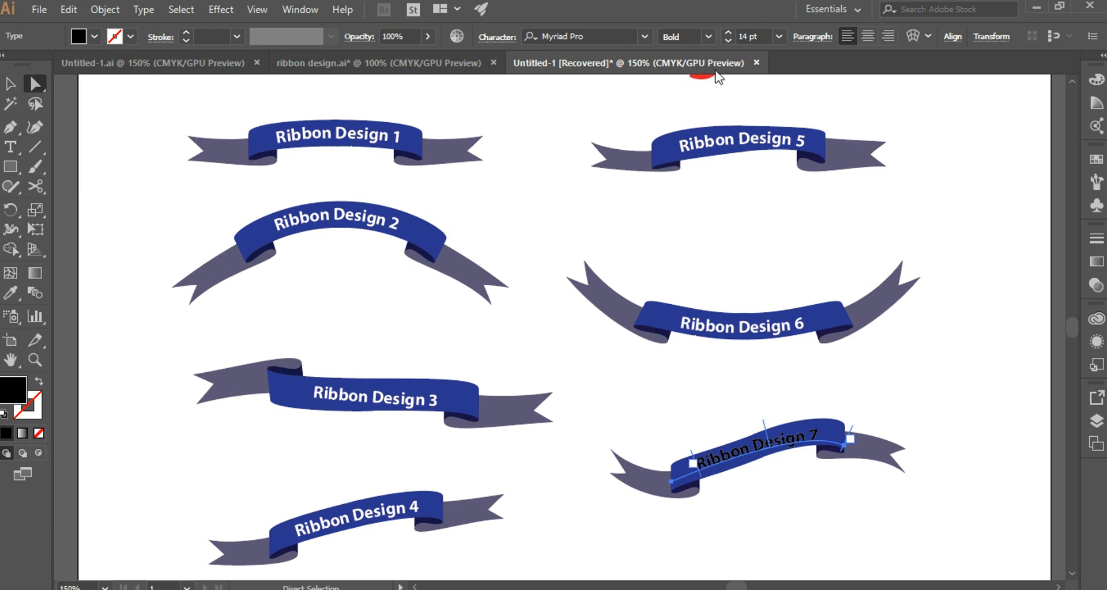
Colour the "Ribbon Design 7" text white (FFFFFF) and deselect it.
double_click(16, 392)
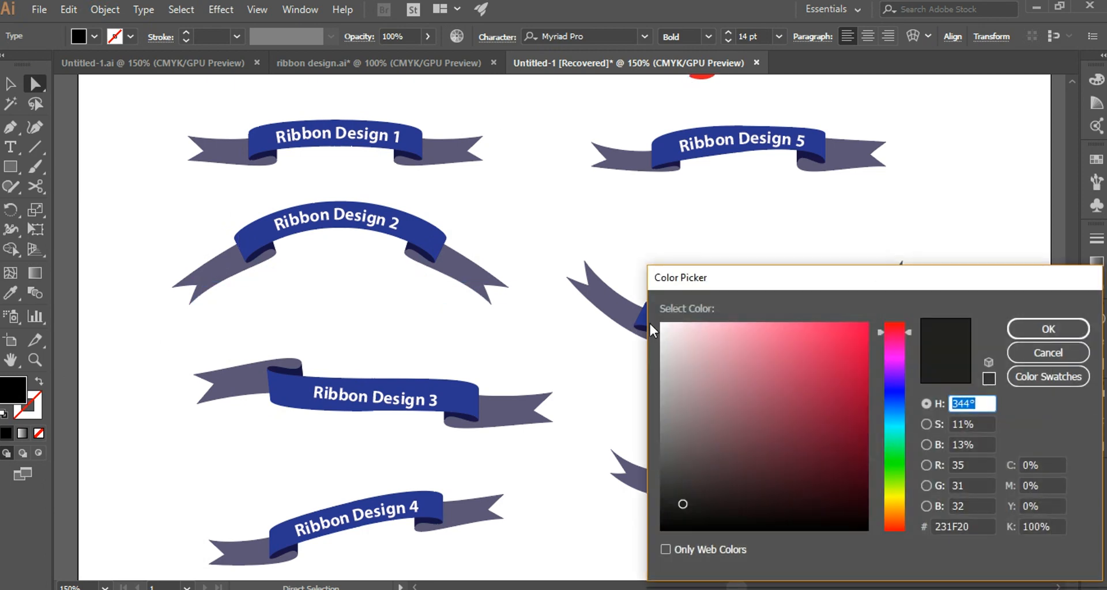
click(661, 327)
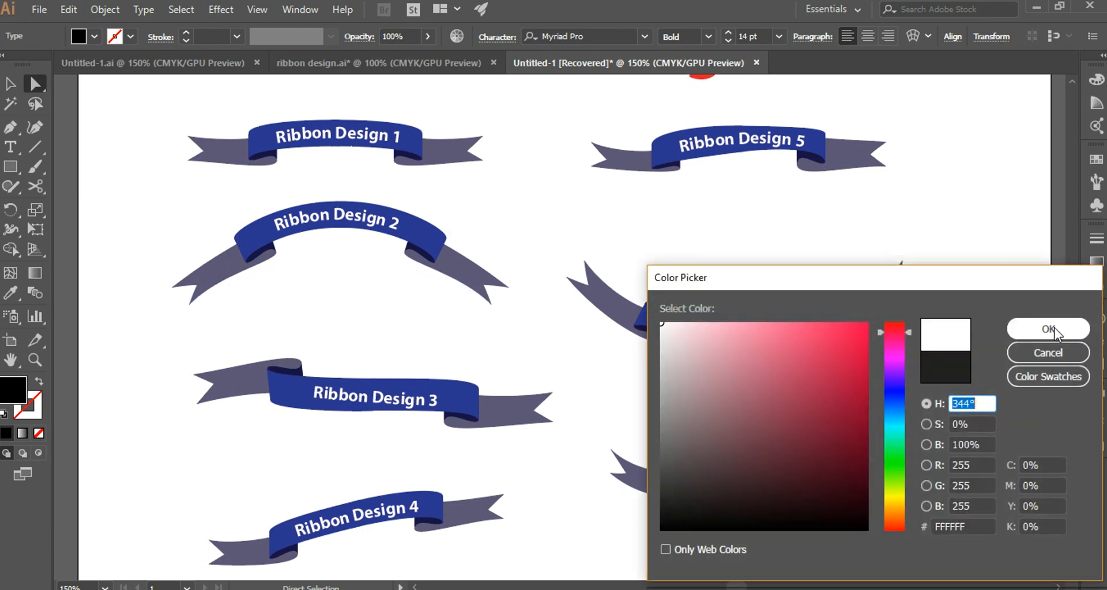
click(1047, 330)
click(948, 385)
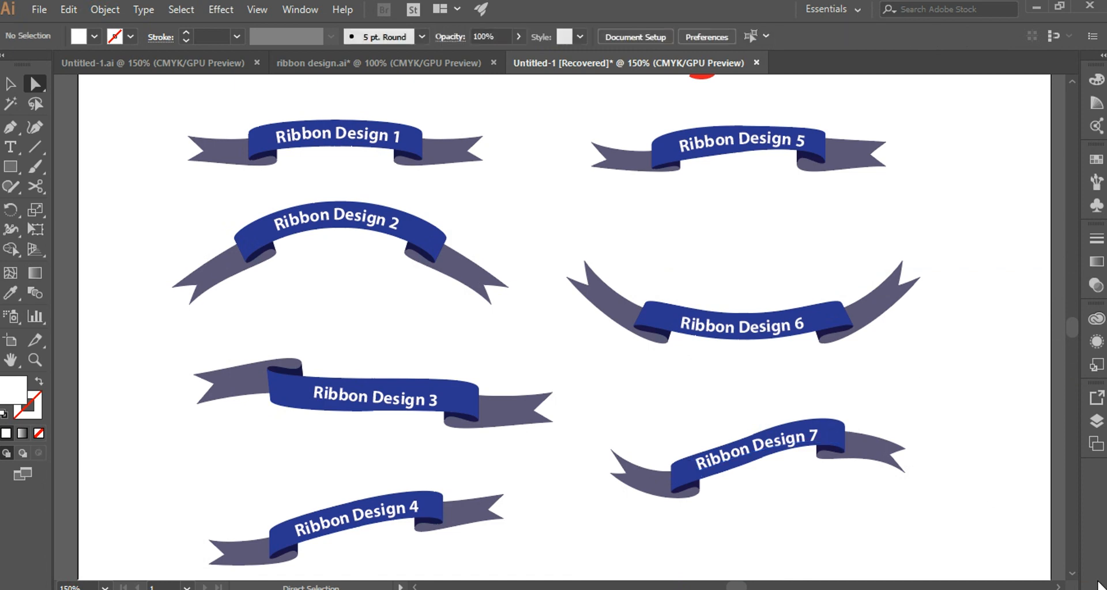
key(ctrl+minus)
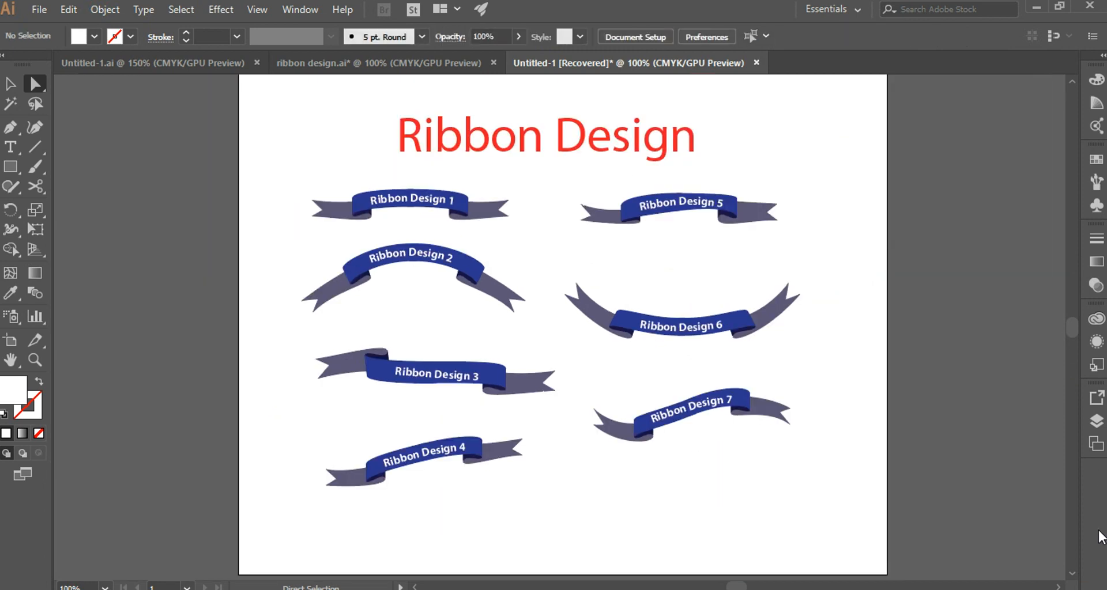